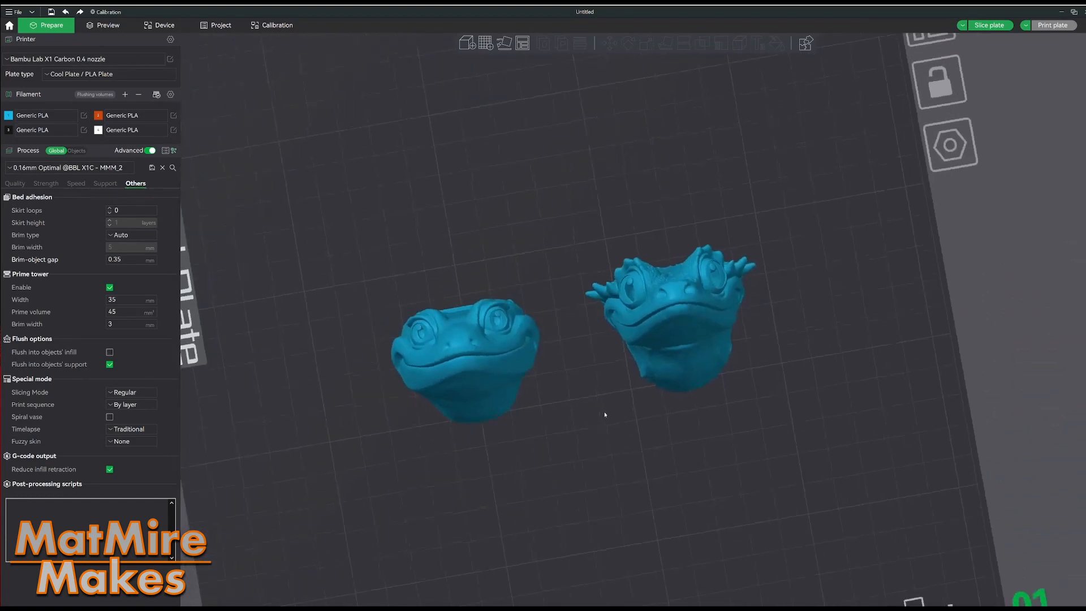
Step: Examine the facial details of both gecko head models on the plate from several angles
{"action": "scroll", "coordinate": [626, 367], "scroll_direction": "up", "scroll_amount": 3}
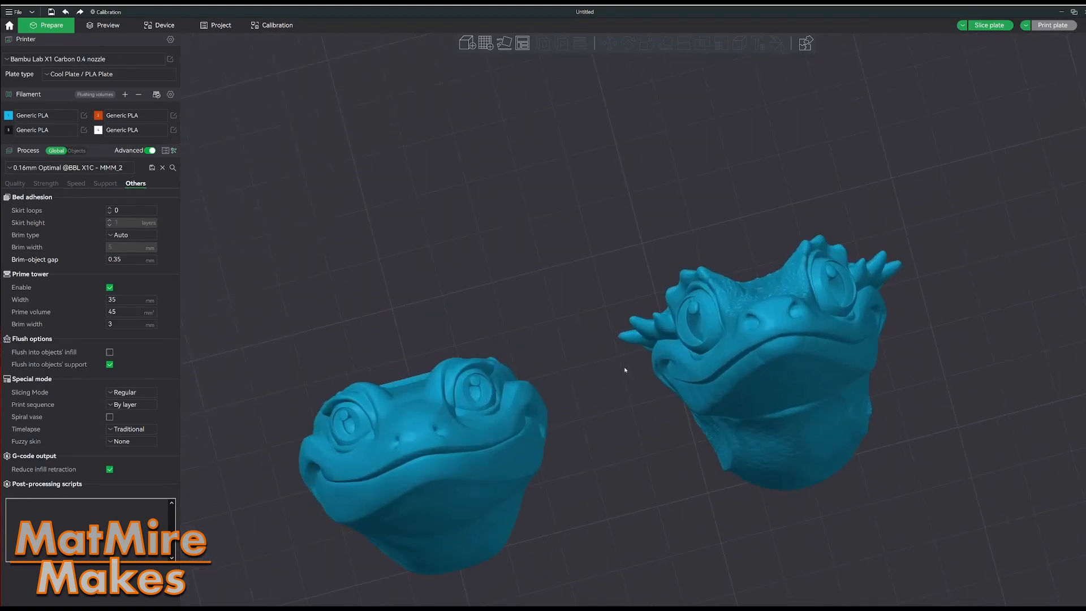
{"action": "left_click_drag", "start_coordinate": [581, 440], "coordinate": [606, 409]}
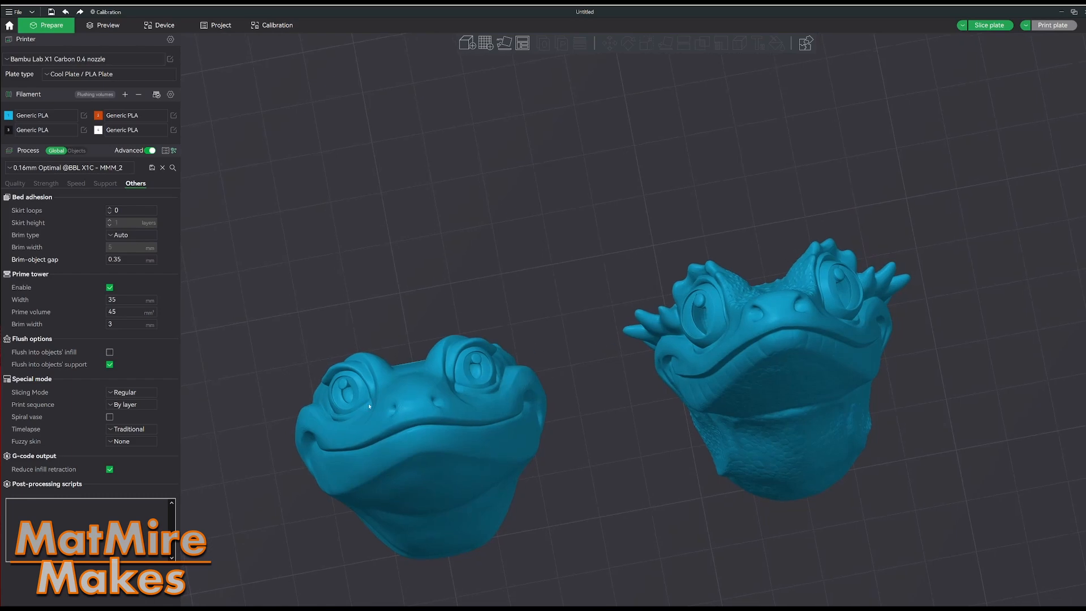
{"action": "left_click_drag", "start_coordinate": [369, 401], "coordinate": [538, 317]}
{"action": "scroll", "coordinate": [643, 270], "scroll_direction": "up", "scroll_amount": 5}
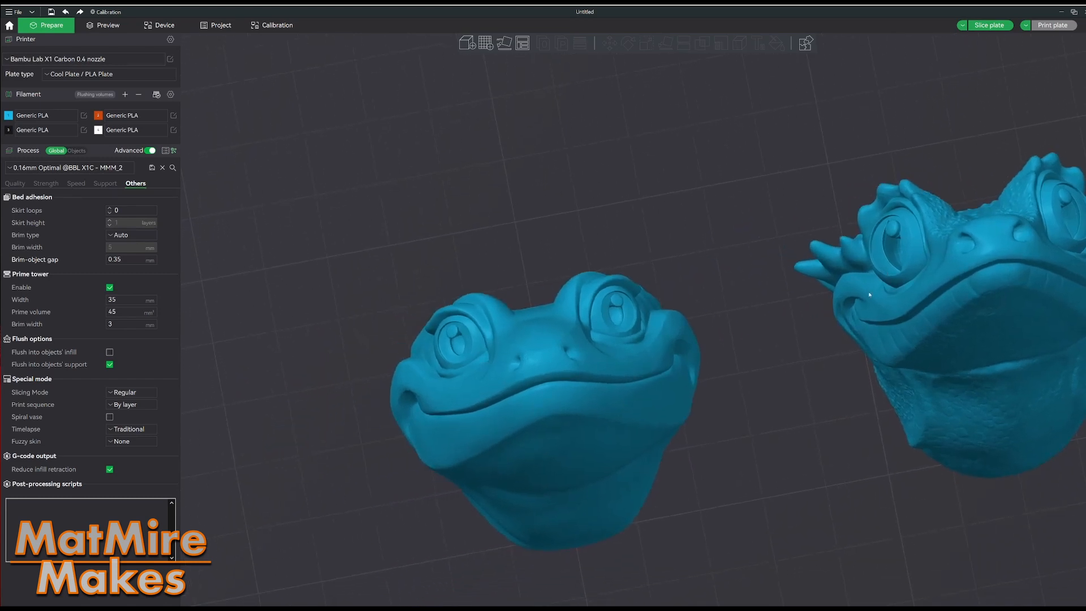
{"action": "left_click_drag", "start_coordinate": [759, 342], "coordinate": [775, 354]}
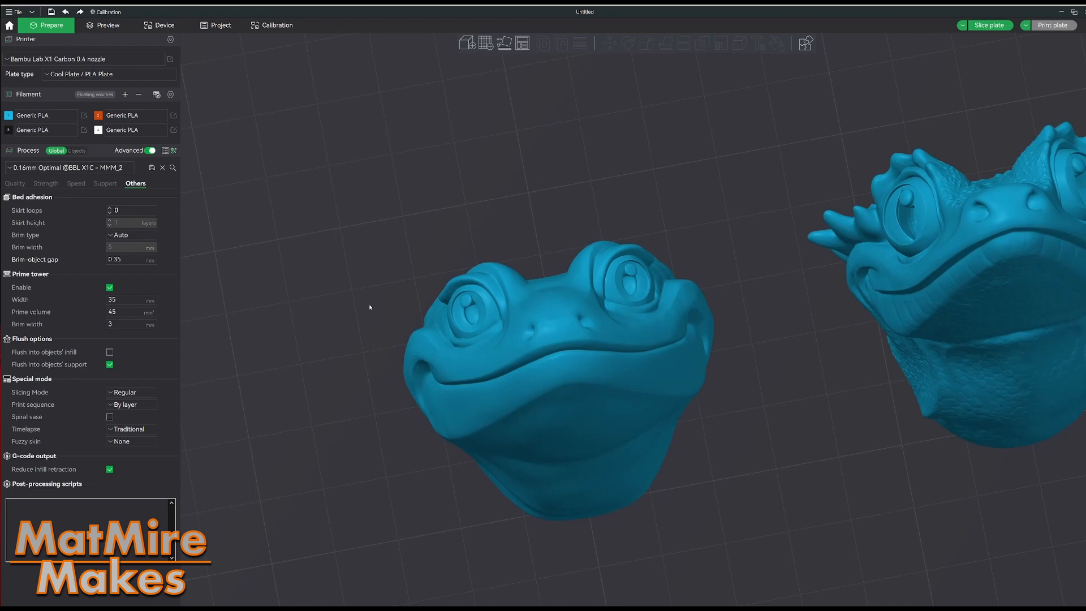
{"action": "left_click_drag", "start_coordinate": [608, 351], "coordinate": [738, 306]}
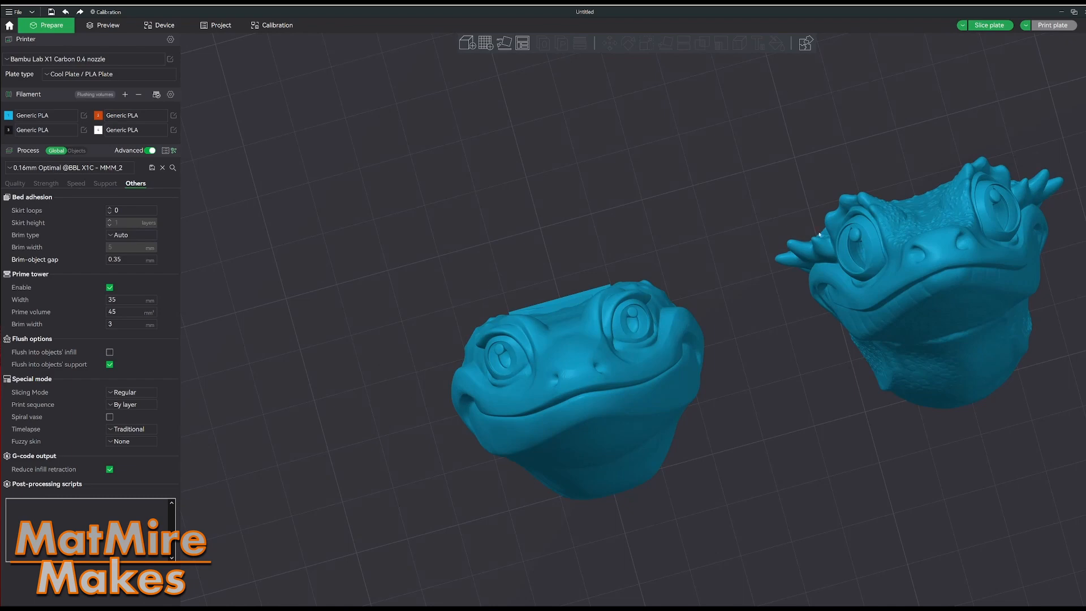
{"action": "left_click_drag", "start_coordinate": [500, 263], "coordinate": [693, 295]}
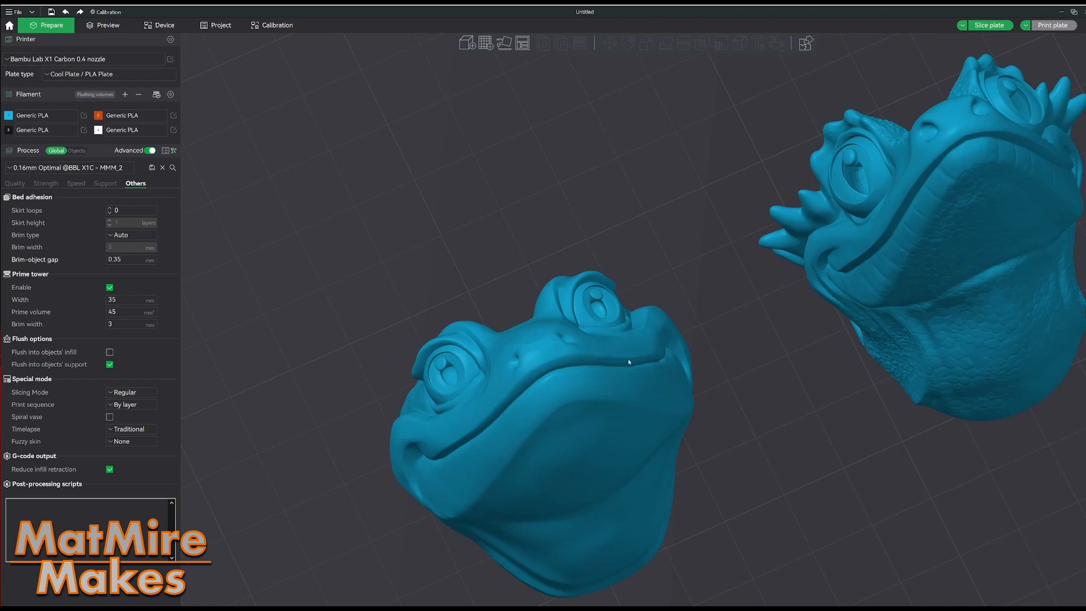
{"action": "left_click_drag", "start_coordinate": [628, 359], "coordinate": [735, 324]}
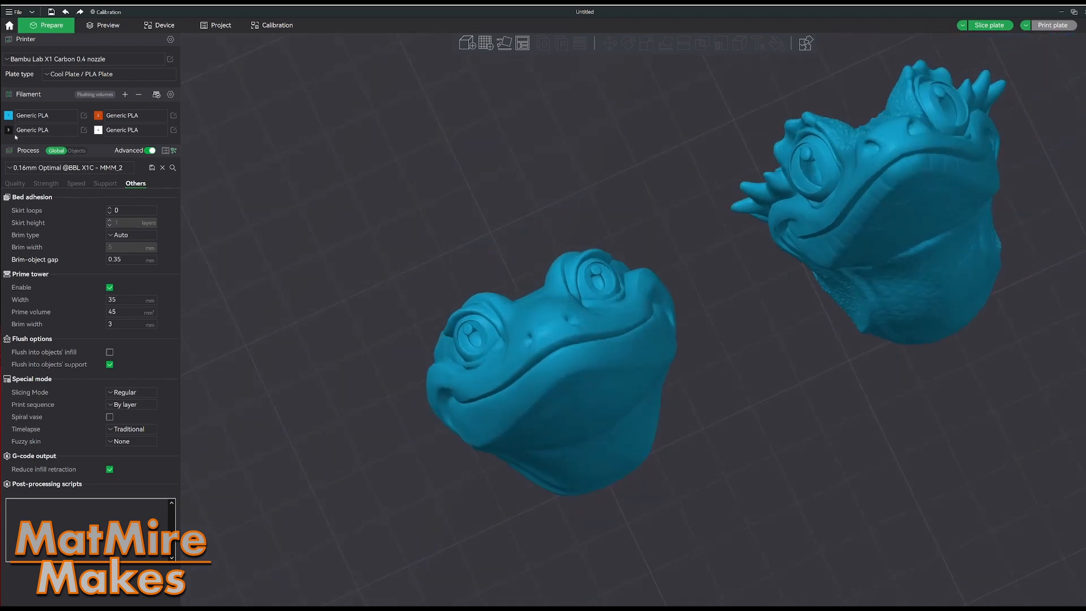
{"action": "left_click", "coordinate": [125, 94]}
{"action": "left_click", "coordinate": [139, 95]}
{"action": "left_click", "coordinate": [8, 115]}
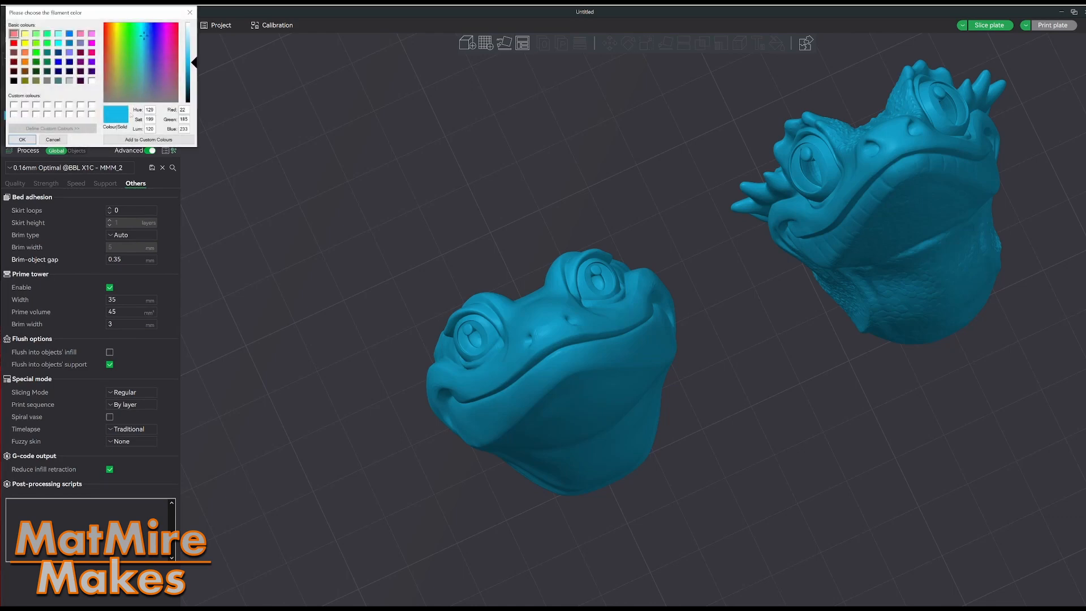
{"action": "left_click", "coordinate": [53, 139]}
Step: Switch filaments 1 and 4 to the matching Bambu PLA Basic entries loaded in the AMS
{"action": "left_click", "coordinate": [42, 116]}
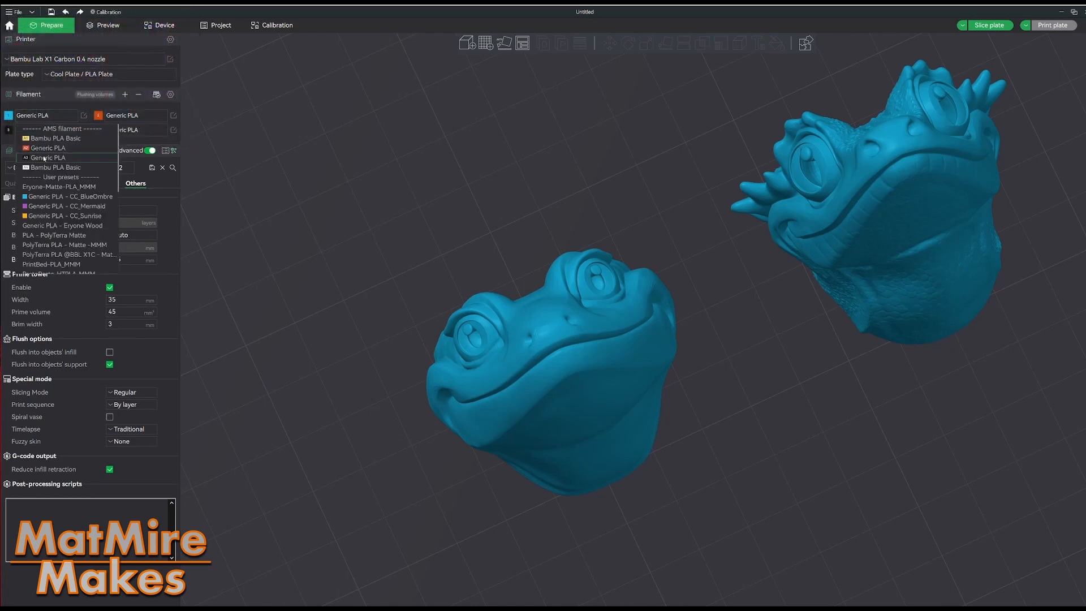
{"action": "left_click", "coordinate": [39, 138]}
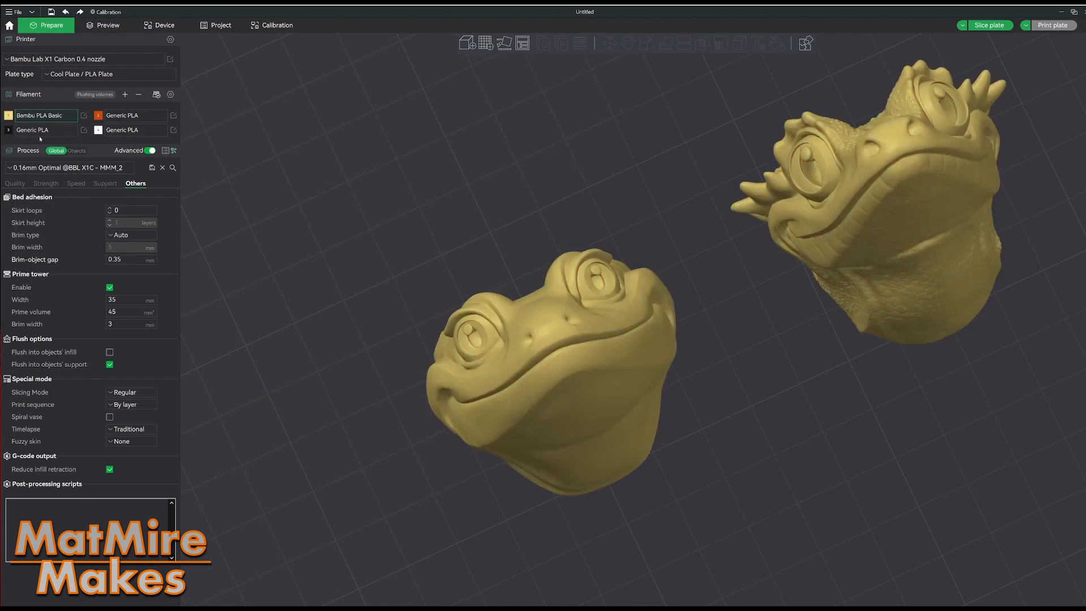
Step: Select the smoother gecko head and open it for color painting
{"action": "left_click", "coordinate": [586, 336]}
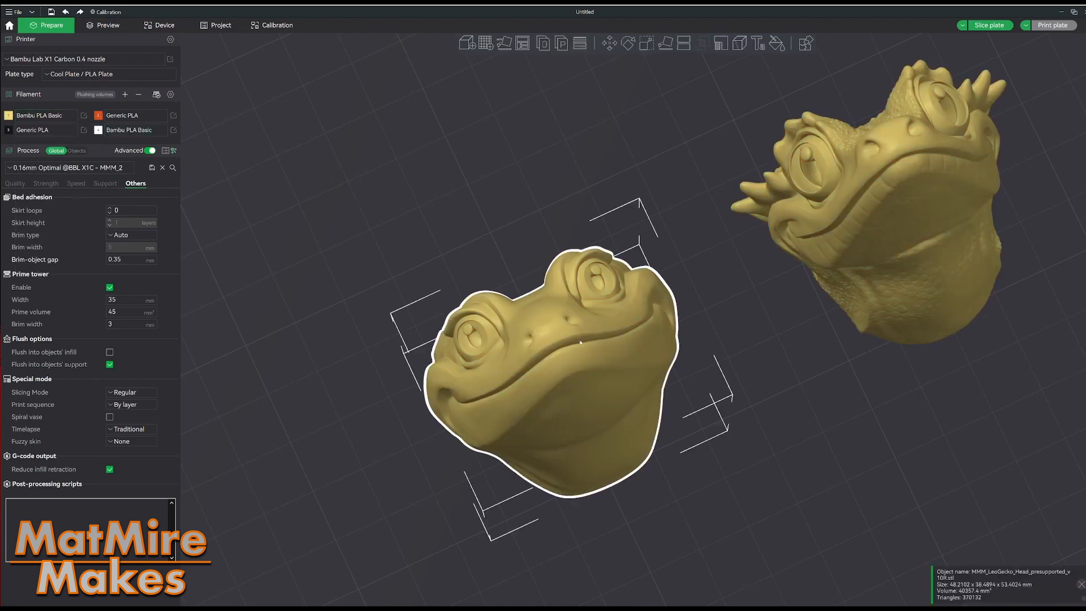
{"action": "left_click_drag", "start_coordinate": [617, 317], "coordinate": [644, 292]}
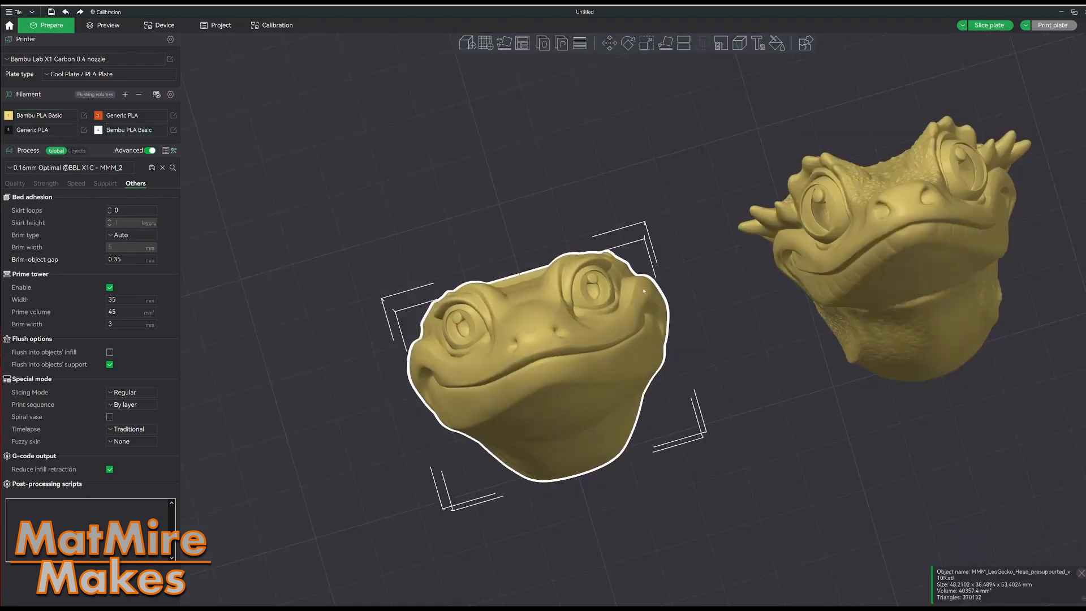
{"action": "left_click", "coordinate": [777, 43]}
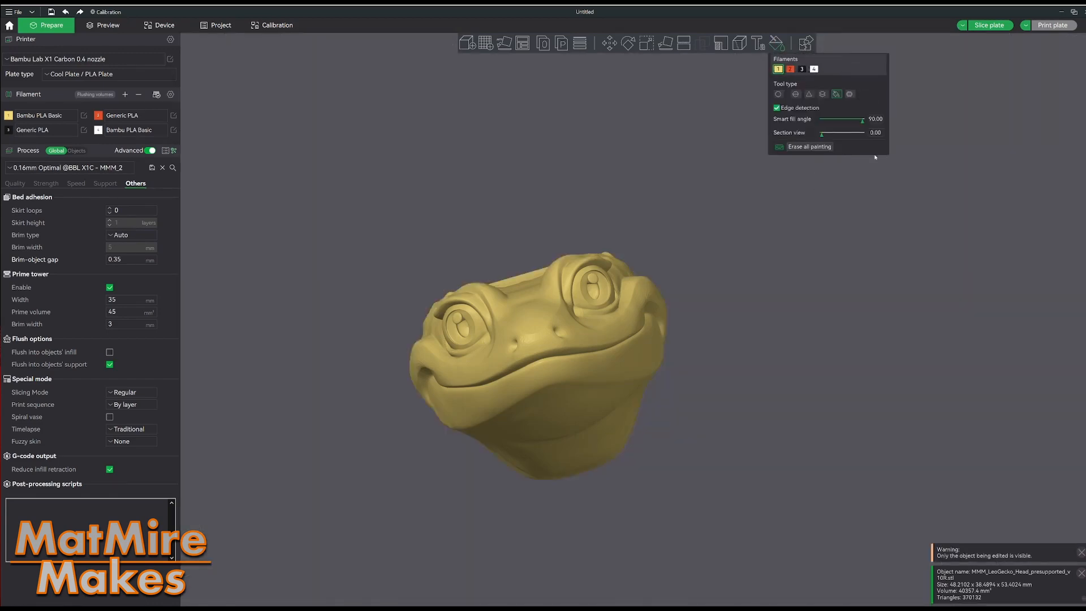
Step: Smart-fill the pupil of the gecko's left eye with black filament 3 at a smart fill angle of 10
{"action": "left_click_drag", "start_coordinate": [788, 317], "coordinate": [831, 285]}
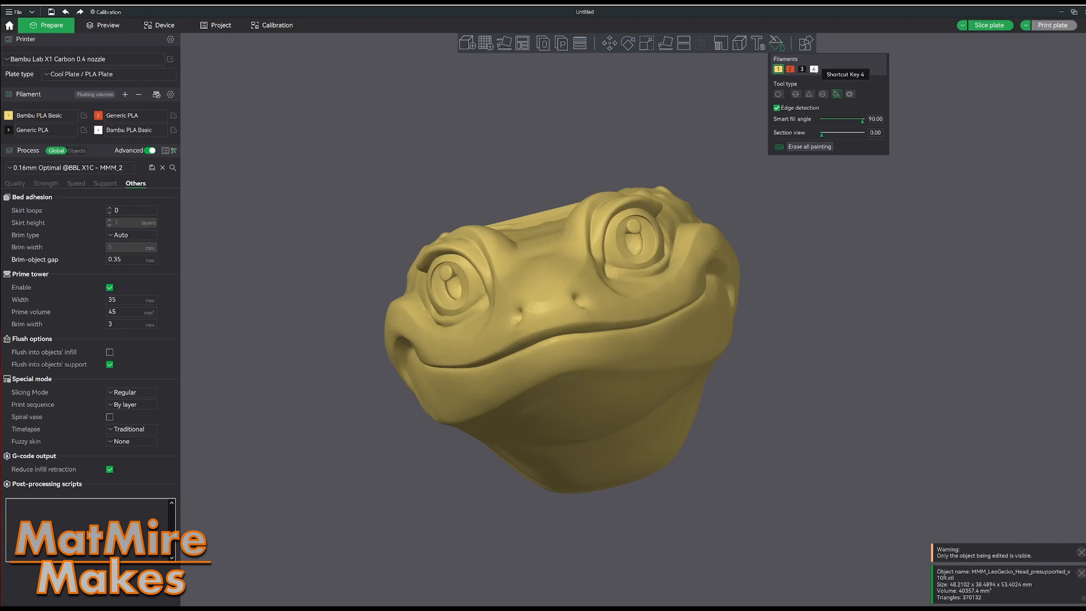
{"action": "scroll", "coordinate": [833, 293], "scroll_direction": "up", "scroll_amount": 6}
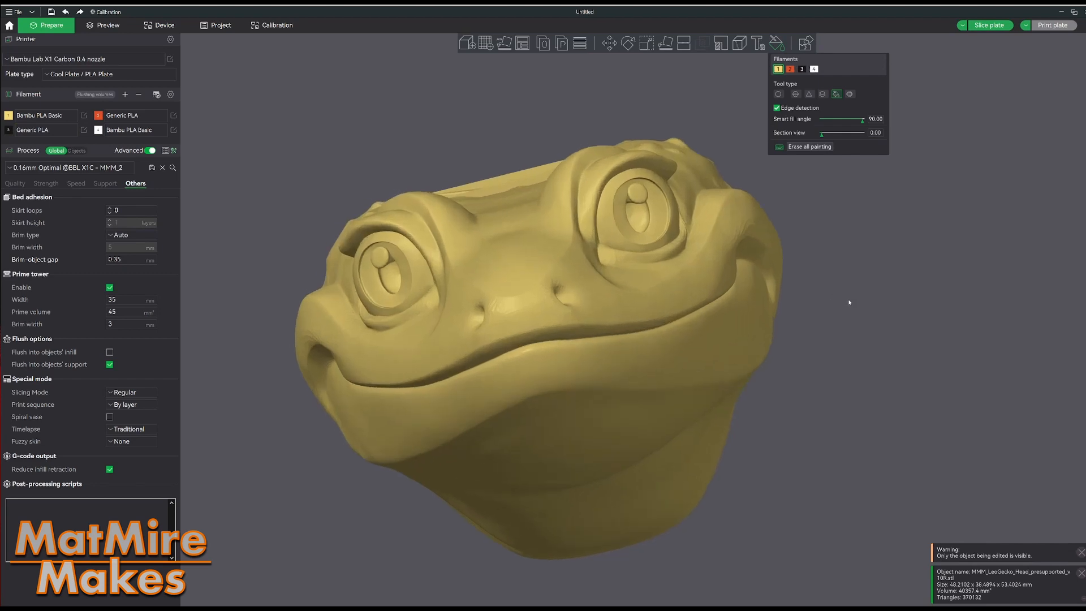
{"action": "mouse_move", "coordinate": [909, 351]}
{"action": "left_mouse_down"}
{"action": "mouse_move", "coordinate": [888, 353]}
{"action": "mouse_move", "coordinate": [903, 357]}
{"action": "left_mouse_up"}
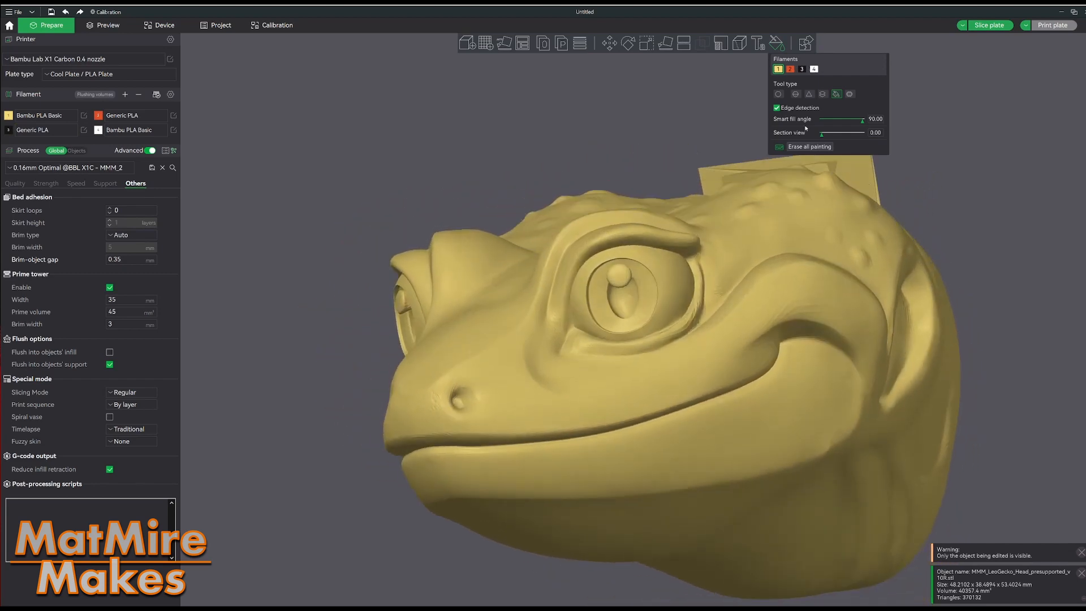
{"action": "left_click", "coordinate": [801, 69]}
{"action": "left_click_drag", "start_coordinate": [863, 120], "coordinate": [838, 121]}
{"action": "left_click_drag", "start_coordinate": [837, 121], "coordinate": [828, 124]}
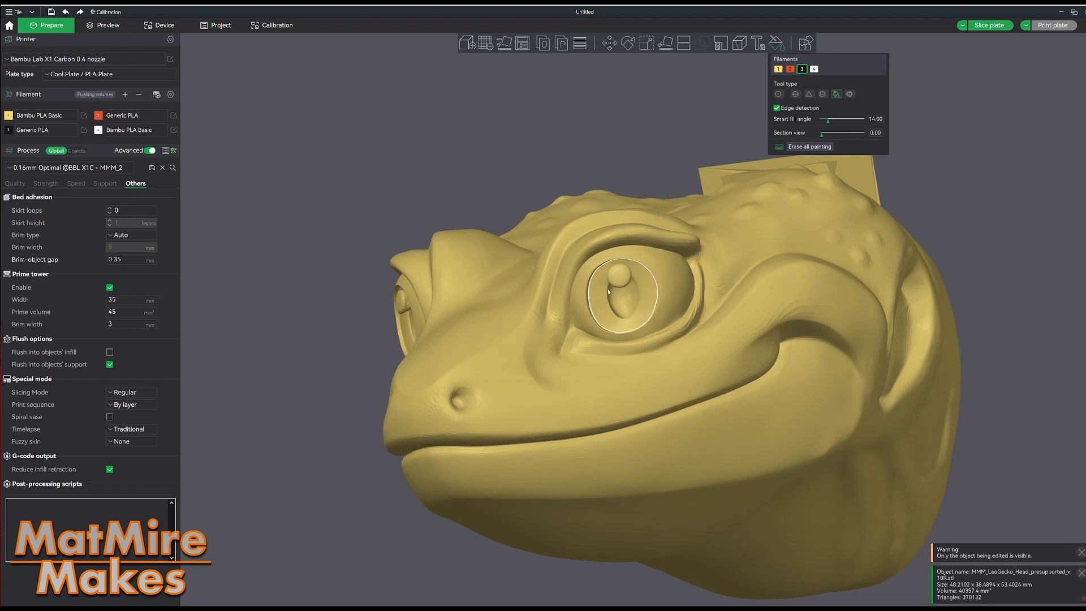
{"action": "left_click_drag", "start_coordinate": [827, 123], "coordinate": [823, 121]}
{"action": "scroll", "coordinate": [620, 305], "scroll_direction": "up", "scroll_amount": 2, "text": "alt"}
{"action": "scroll", "coordinate": [620, 305], "scroll_direction": "up", "scroll_amount": 5, "text": "alt"}
{"action": "scroll", "coordinate": [624, 293], "scroll_direction": "down", "scroll_amount": 2, "text": "alt"}
{"action": "left_click", "coordinate": [624, 301]}
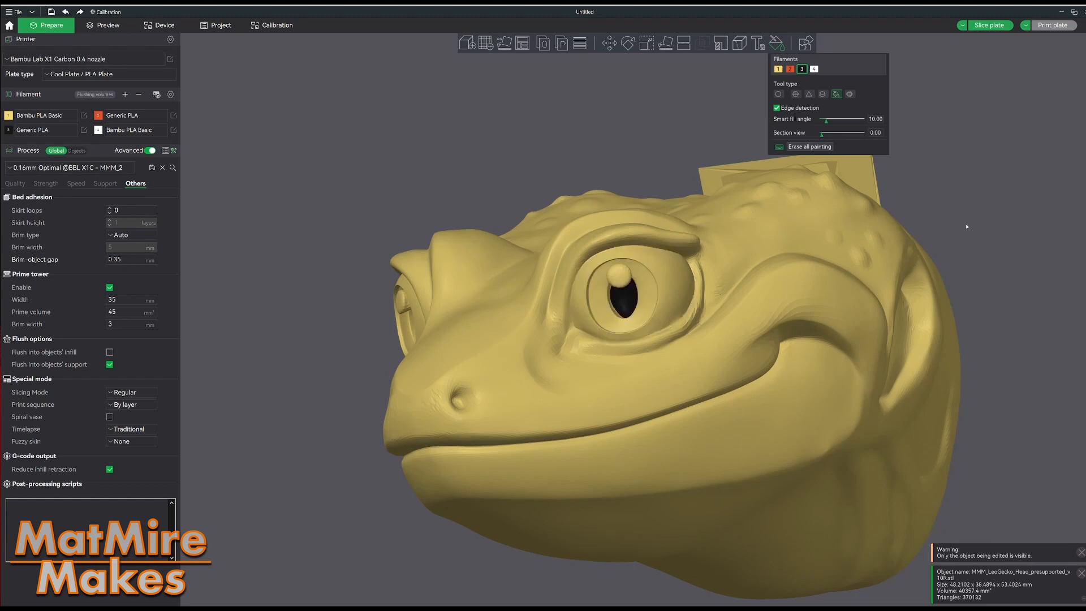
Step: Set the smart fill angle to 12 and fill the pupil of the gecko's right eye with black filament 3
{"action": "left_click_drag", "start_coordinate": [905, 221], "coordinate": [960, 226]}
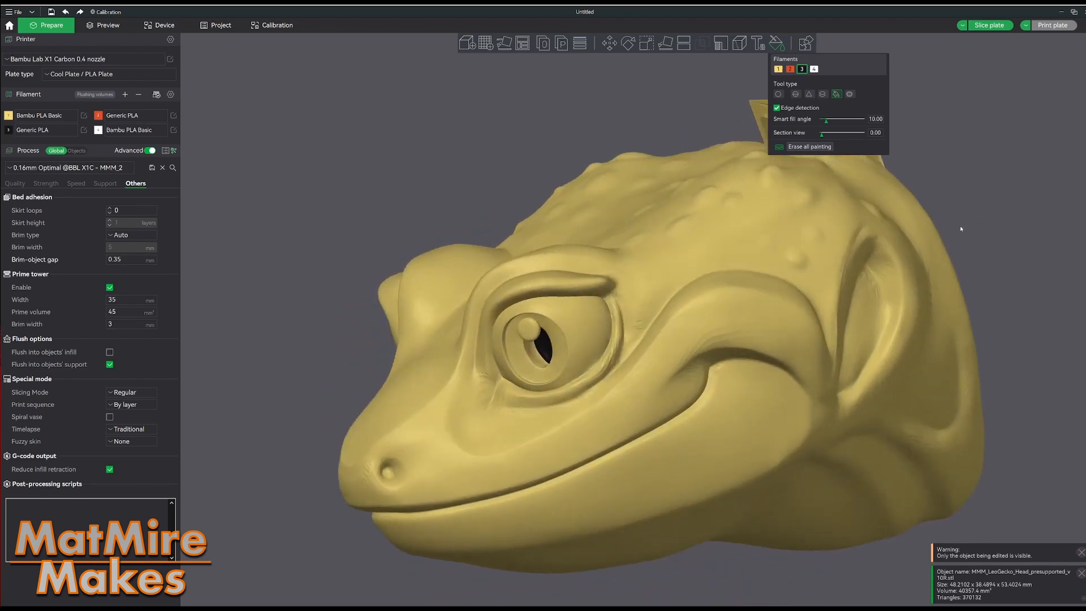
{"action": "left_click_drag", "start_coordinate": [597, 159], "coordinate": [589, 160]}
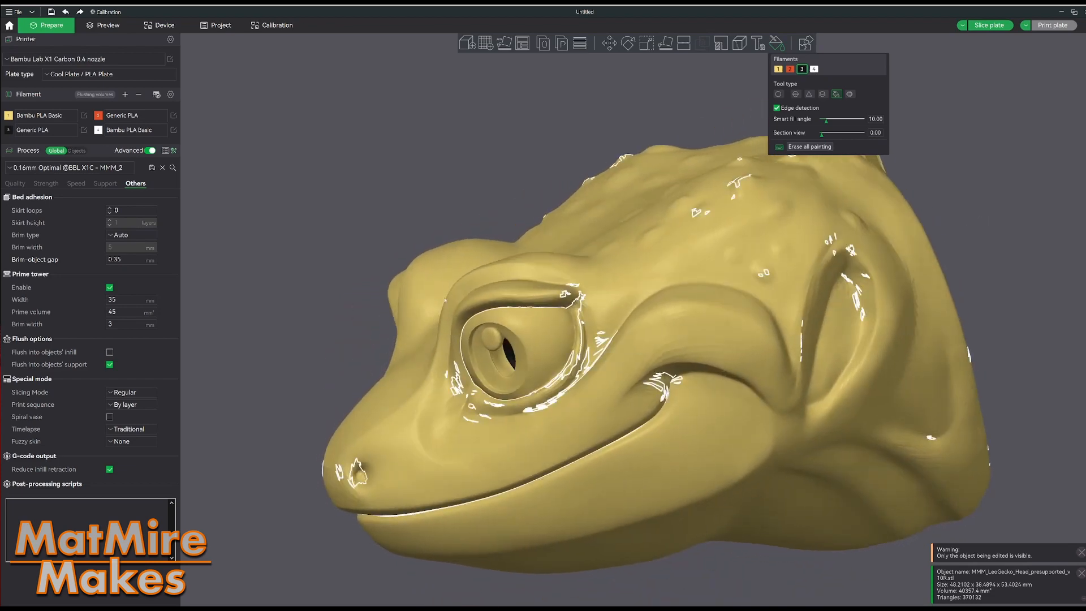
{"action": "scroll", "coordinate": [505, 356], "scroll_direction": "up", "scroll_amount": 1, "text": "ctrl"}
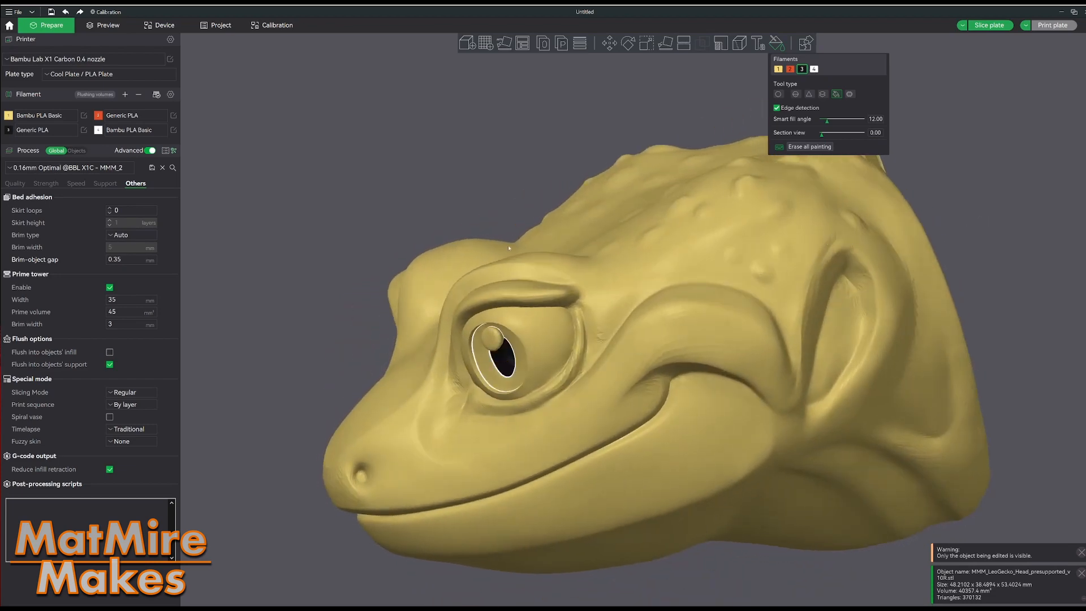
{"action": "left_click_drag", "start_coordinate": [517, 186], "coordinate": [592, 157]}
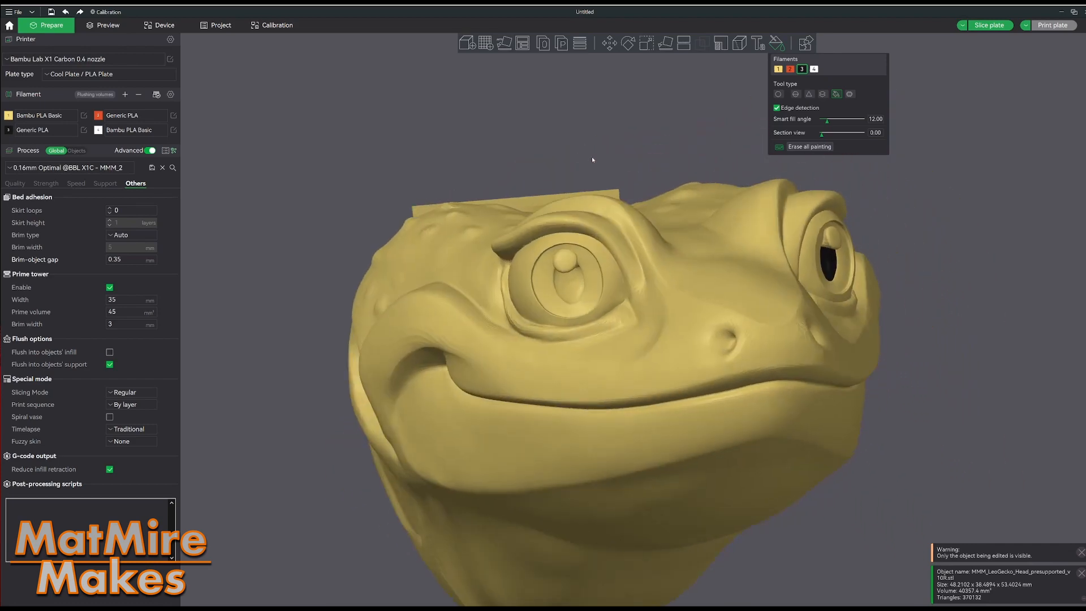
{"action": "left_click_drag", "start_coordinate": [957, 261], "coordinate": [915, 320]}
Step: Fill the round highlights in both eyes with white filament 4 at a smart fill angle of 40
{"action": "left_click", "coordinate": [815, 69]}
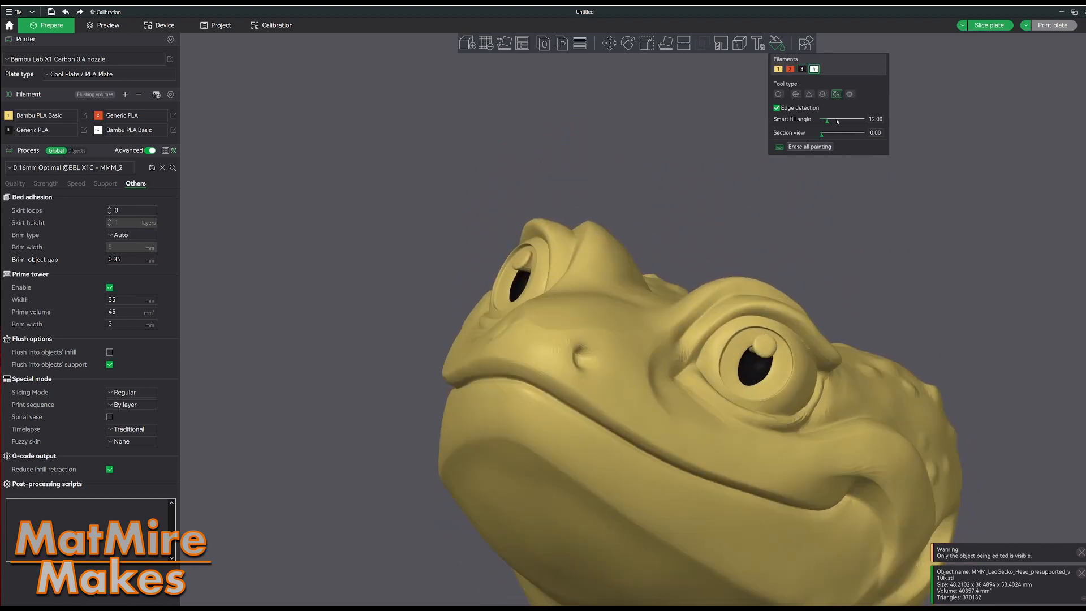
{"action": "left_click_drag", "start_coordinate": [828, 121], "coordinate": [840, 121]}
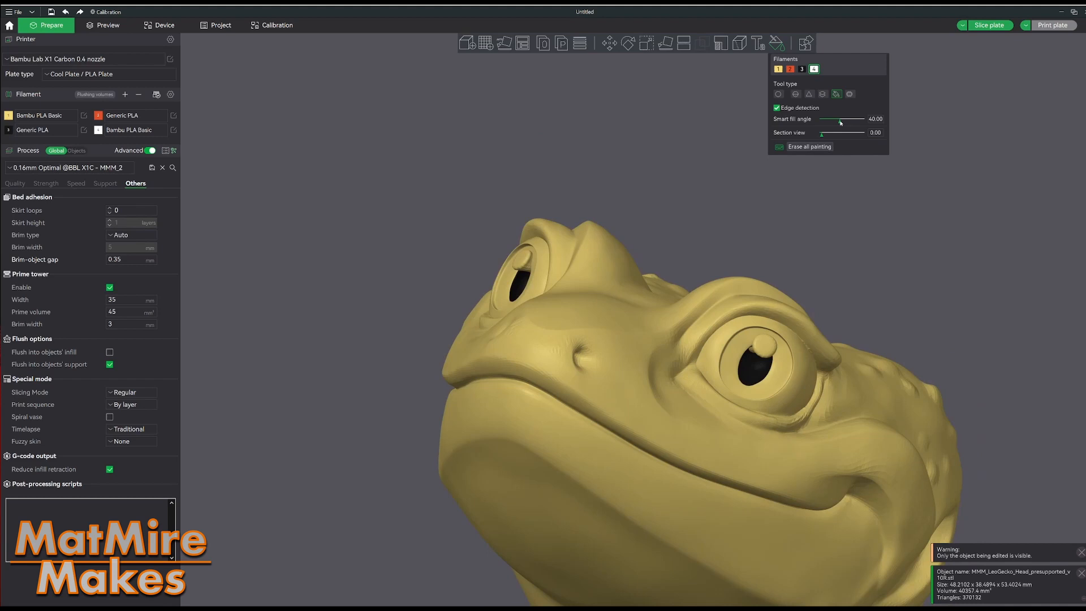
{"action": "left_click", "coordinate": [762, 348]}
{"action": "left_click_drag", "start_coordinate": [942, 266], "coordinate": [915, 273]}
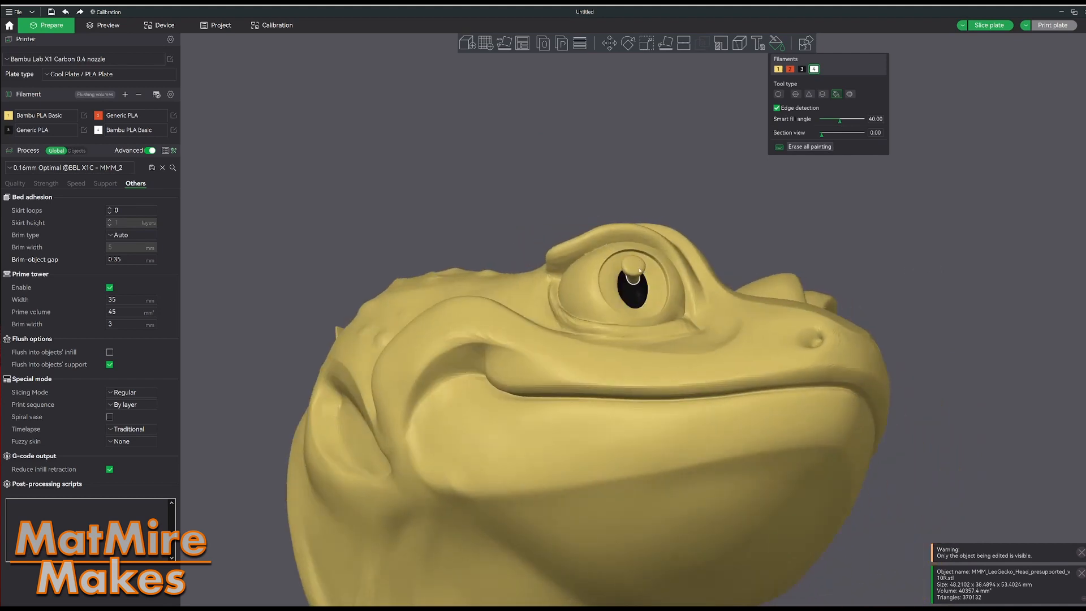
{"action": "left_click", "coordinate": [640, 271]}
Step: Try filling the right eyeball white at smart fill angles of 40 and 23, undoing each fill
{"action": "left_click", "coordinate": [585, 269]}
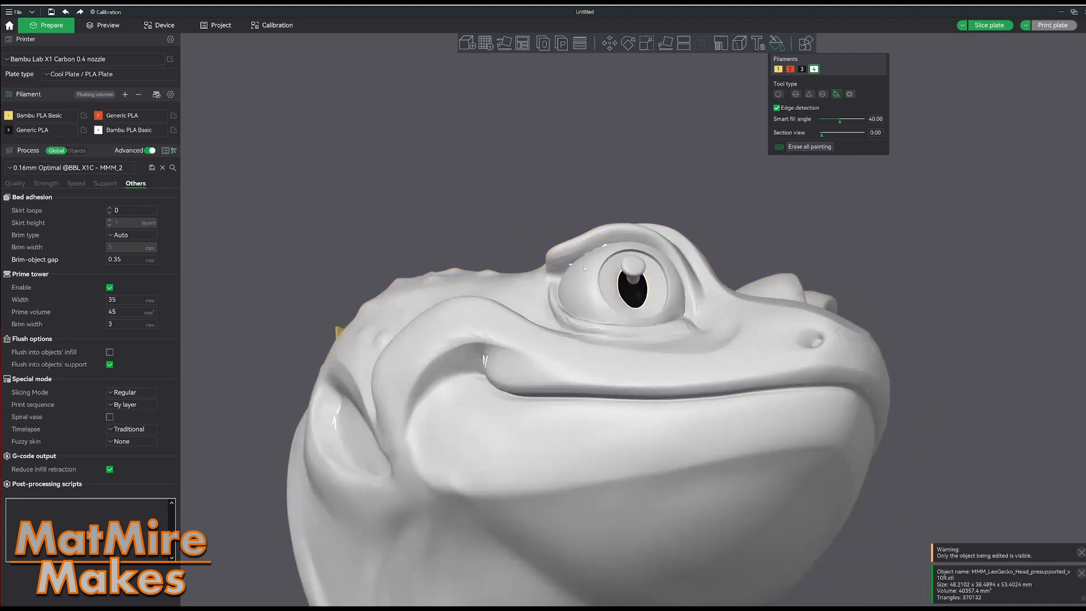
{"action": "key", "text": "ctrl+z"}
{"action": "scroll", "coordinate": [589, 273], "scroll_direction": "down", "scroll_amount": 1, "text": "ctrl"}
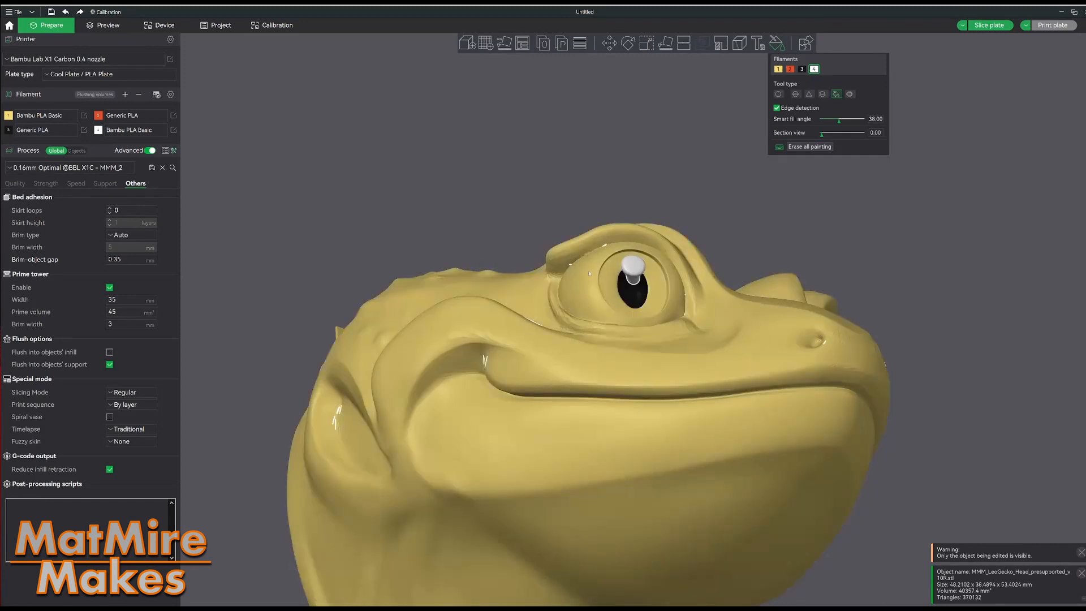
{"action": "scroll", "coordinate": [589, 274], "scroll_direction": "down", "scroll_amount": 5, "text": "ctrl"}
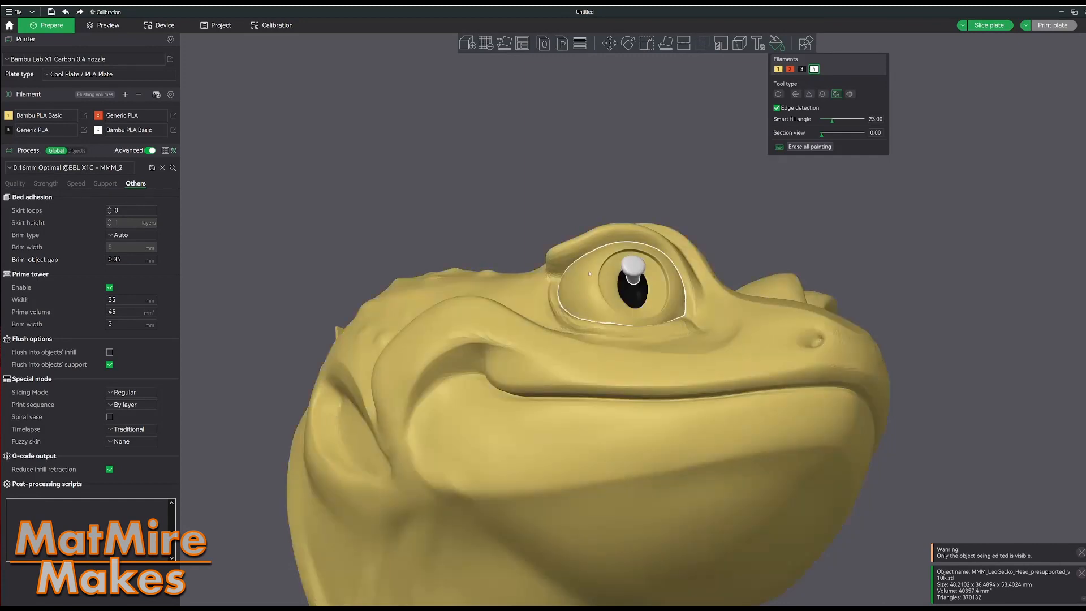
{"action": "left_click", "coordinate": [587, 274]}
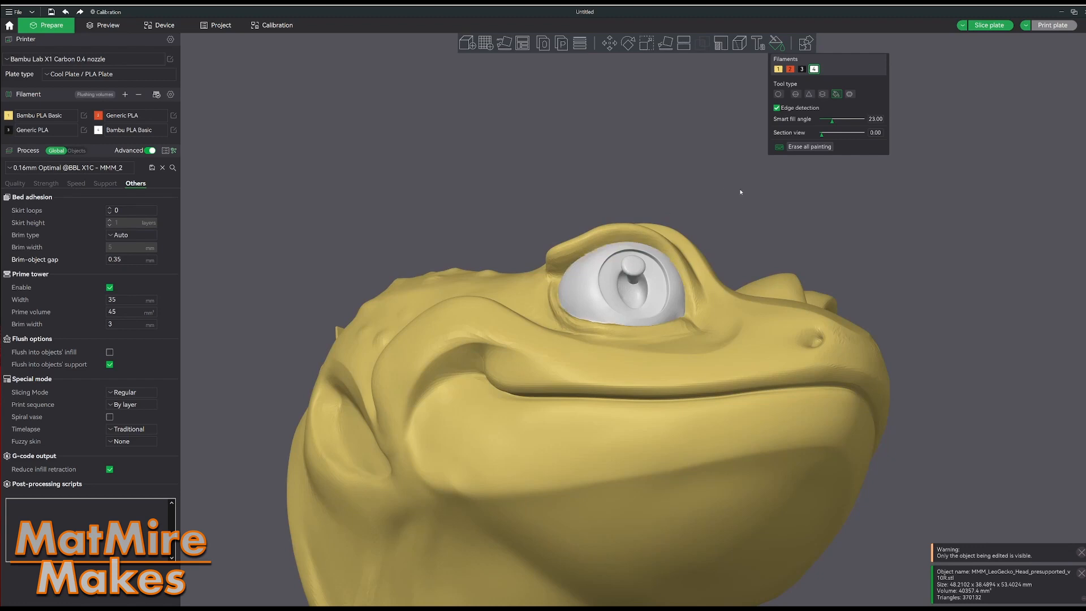
{"action": "key", "text": "ctrl+z"}
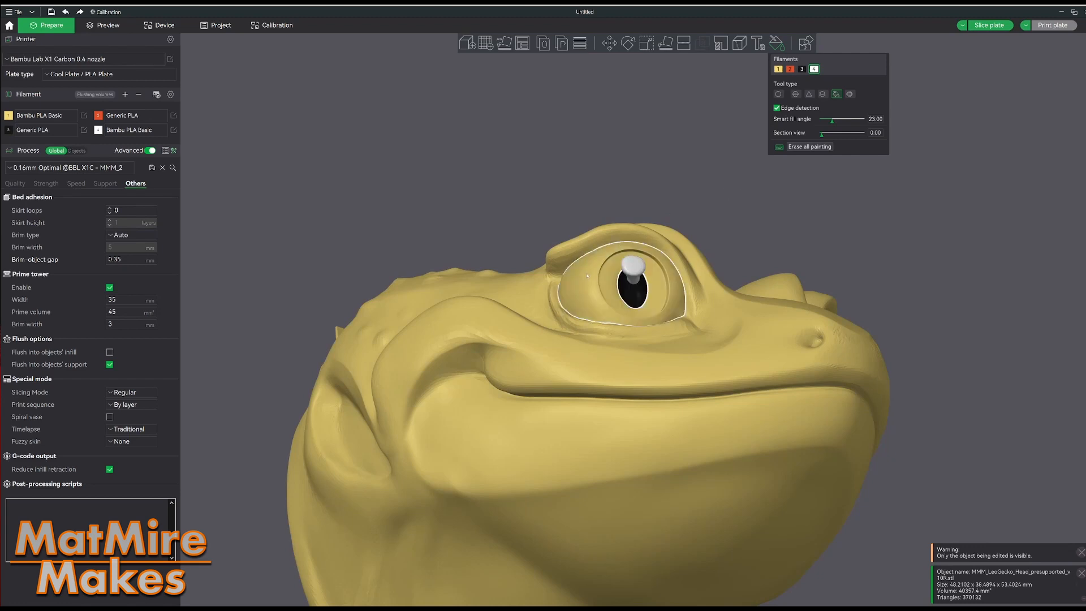
Step: Set the smart fill angle to 20 and fill the right eyeball around the iris with white filament 4
{"action": "scroll", "coordinate": [587, 275], "scroll_direction": "down", "scroll_amount": 2, "text": "ctrl"}
{"action": "scroll", "coordinate": [587, 275], "scroll_direction": "down", "scroll_amount": 1, "text": "ctrl"}
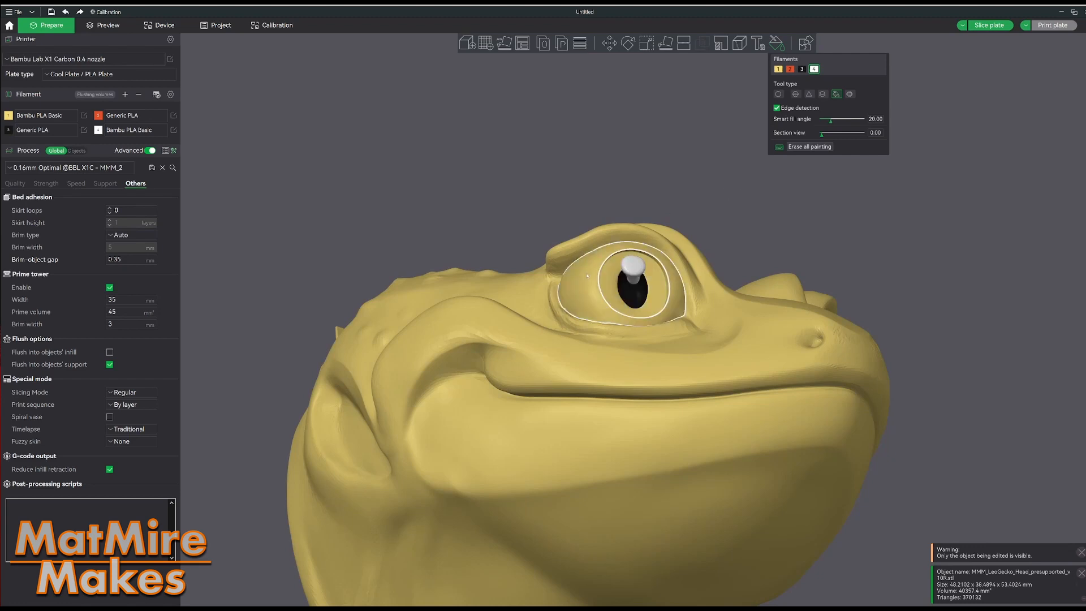
{"action": "left_click", "coordinate": [588, 275]}
Step: Set the smart fill angle to 17 and fill the narrow rim around the right eye's iris white
{"action": "mouse_move", "coordinate": [719, 223]}
{"action": "left_mouse_down"}
{"action": "mouse_move", "coordinate": [758, 229]}
{"action": "mouse_move", "coordinate": [526, 282]}
{"action": "left_mouse_up"}
{"action": "scroll", "coordinate": [526, 282], "scroll_direction": "up", "scroll_amount": 5}
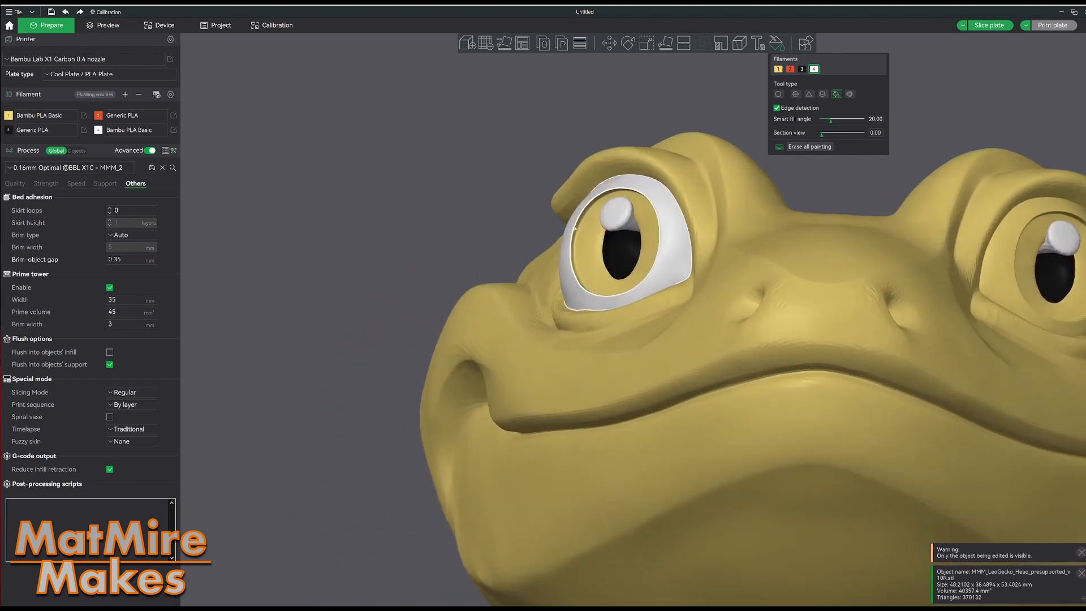
{"action": "scroll", "coordinate": [577, 231], "scroll_direction": "down", "scroll_amount": 3, "text": "ctrl"}
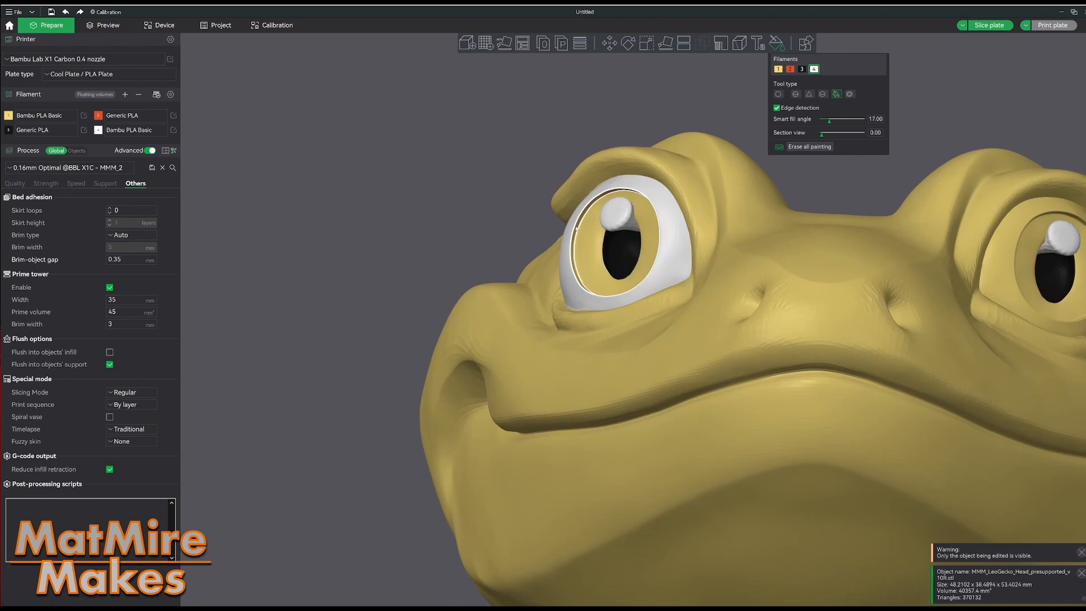
{"action": "left_click", "coordinate": [577, 228]}
{"action": "left_click_drag", "start_coordinate": [803, 176], "coordinate": [848, 183]}
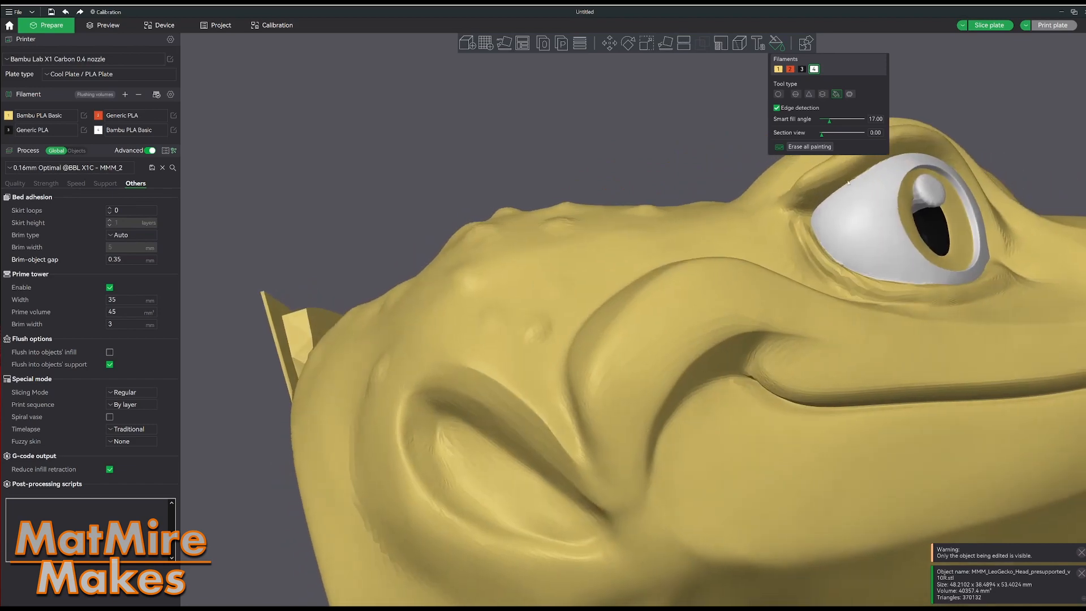
{"action": "left_click_drag", "start_coordinate": [722, 172], "coordinate": [589, 135]}
{"action": "left_click_drag", "start_coordinate": [786, 189], "coordinate": [900, 232]}
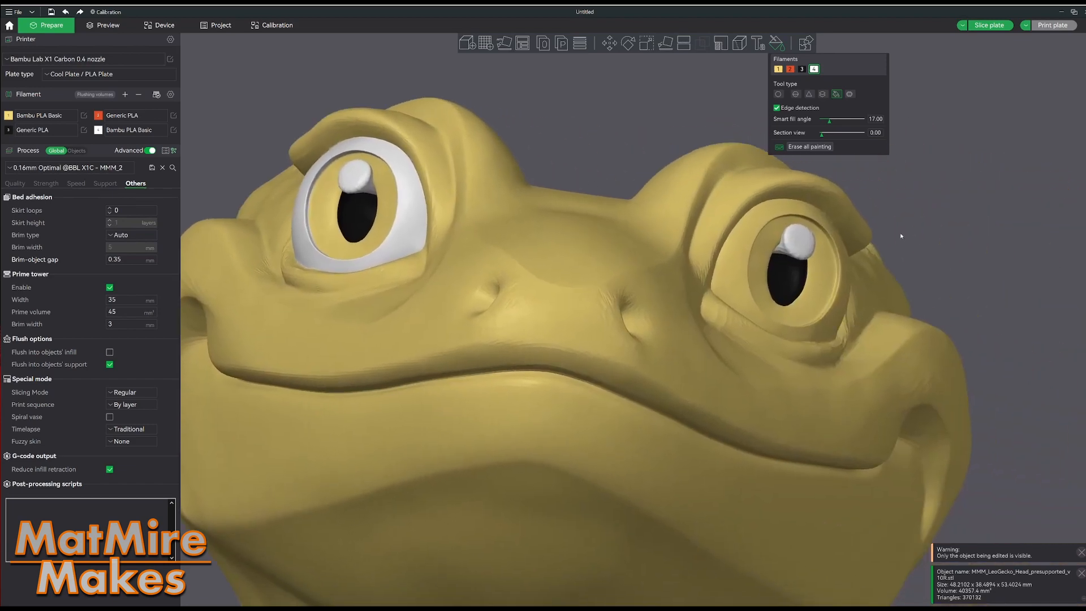
Step: Fill the gecko's left eyeball white at a smart fill angle of 17, and fill both irises with orange filament 2
{"action": "left_click", "coordinate": [844, 256]}
{"action": "mouse_move", "coordinate": [941, 209]}
{"action": "left_mouse_down"}
{"action": "mouse_move", "coordinate": [953, 212]}
{"action": "mouse_move", "coordinate": [930, 215]}
{"action": "mouse_move", "coordinate": [949, 212]}
{"action": "left_mouse_up"}
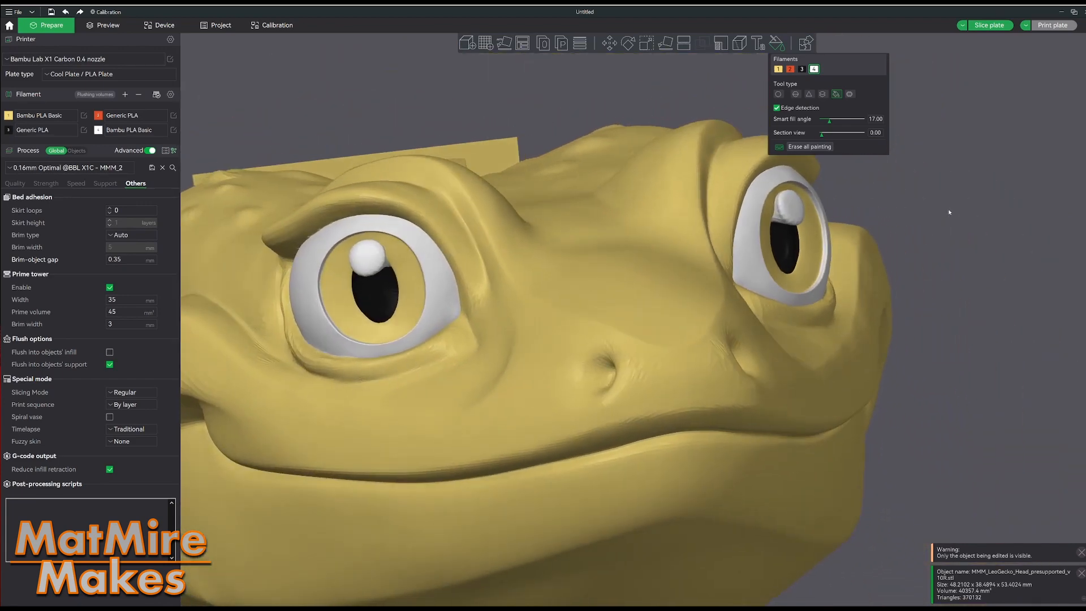
{"action": "left_click", "coordinate": [794, 69]}
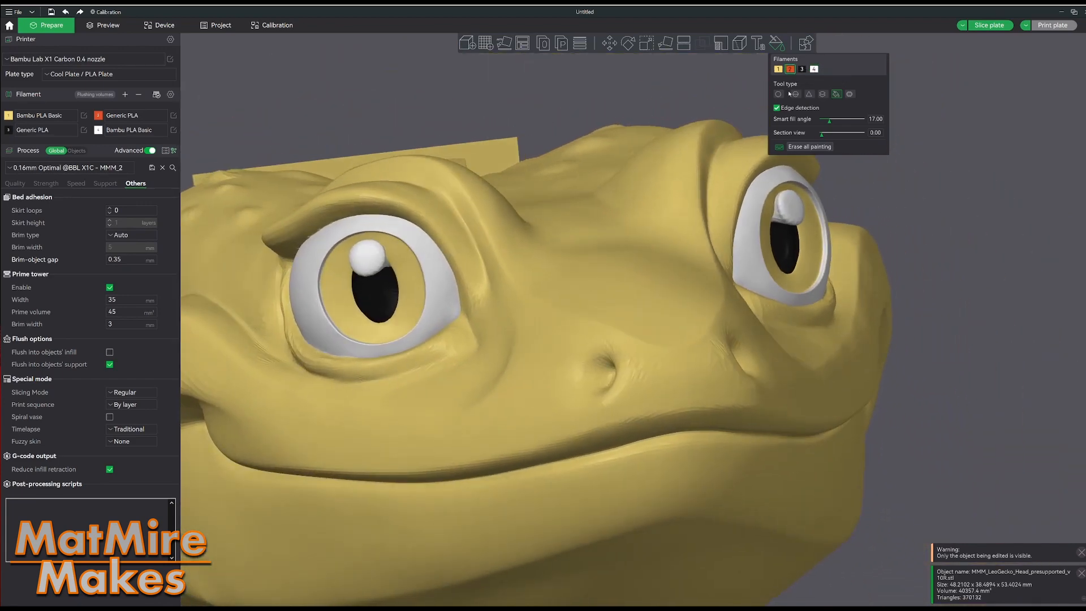
{"action": "left_click", "coordinate": [404, 265]}
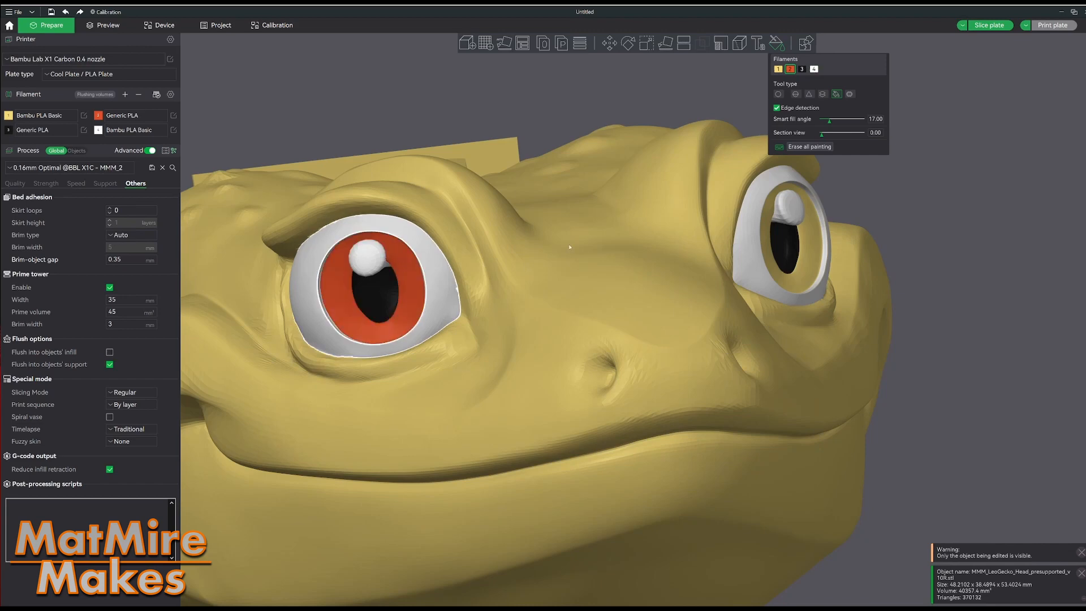
{"action": "left_click", "coordinate": [807, 275]}
Step: Paint a thin black band with filament 3 around the left eye highlight's stem, using the circle brush at pen size 0.10
{"action": "left_click_drag", "start_coordinate": [882, 238], "coordinate": [912, 185]}
{"action": "right_click_drag", "start_coordinate": [912, 185], "coordinate": [777, 377]}
{"action": "scroll", "coordinate": [911, 305], "scroll_direction": "up", "scroll_amount": 2}
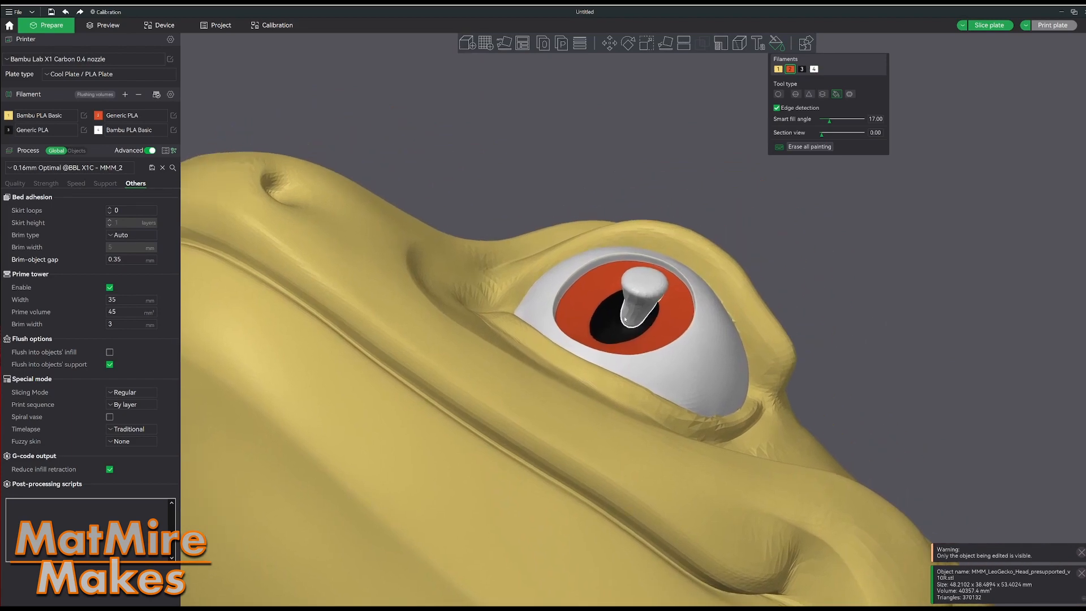
{"action": "left_click_drag", "start_coordinate": [798, 283], "coordinate": [887, 254]}
{"action": "scroll", "coordinate": [887, 254], "scroll_direction": "up", "scroll_amount": 3}
{"action": "right_click_drag", "start_coordinate": [887, 254], "coordinate": [657, 240]}
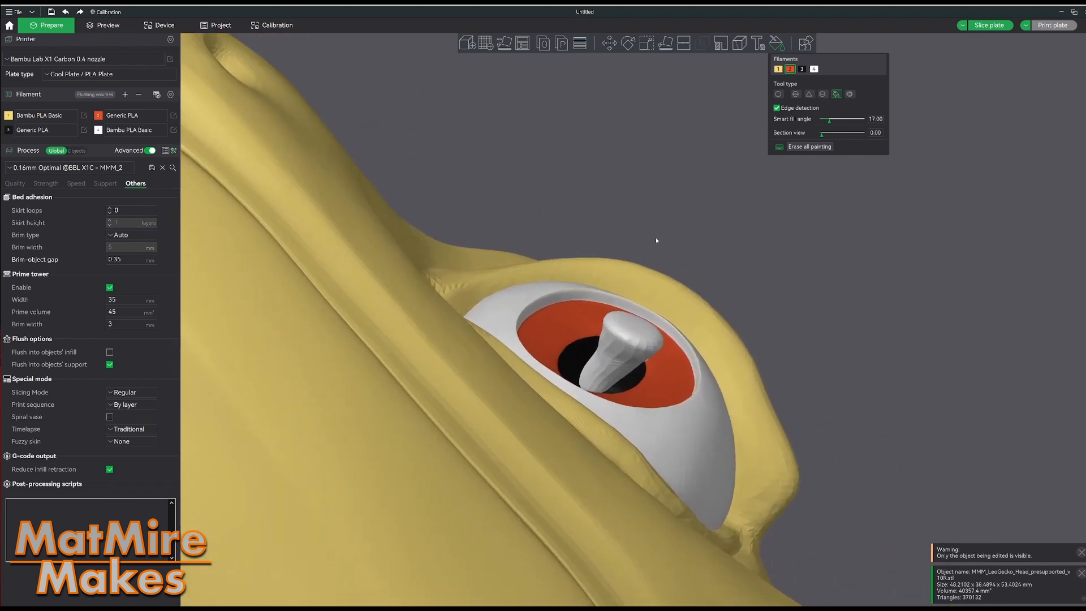
{"action": "scroll", "coordinate": [684, 249], "scroll_direction": "up", "scroll_amount": 6}
{"action": "left_click_drag", "start_coordinate": [686, 250], "coordinate": [905, 239]}
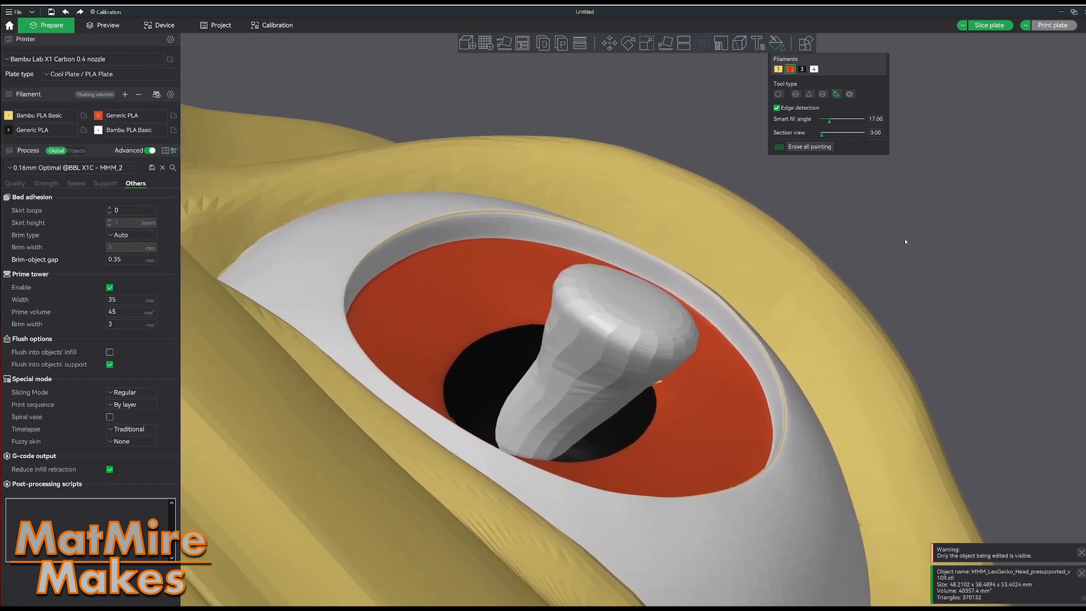
{"action": "left_click", "coordinate": [778, 94]}
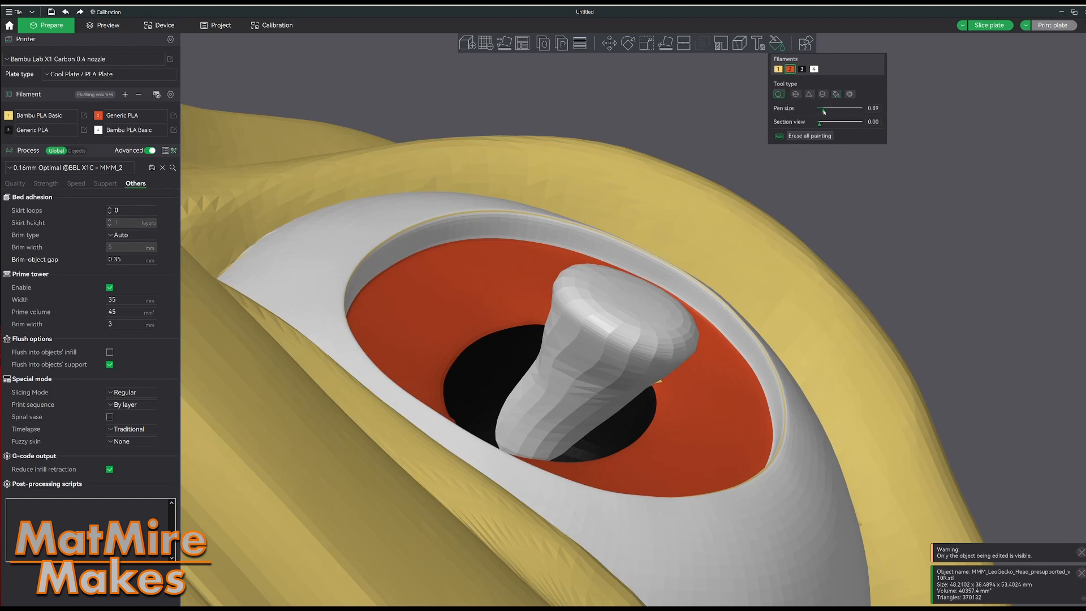
{"action": "left_click_drag", "start_coordinate": [824, 112], "coordinate": [820, 112]}
{"action": "left_click_drag", "start_coordinate": [971, 227], "coordinate": [956, 239]}
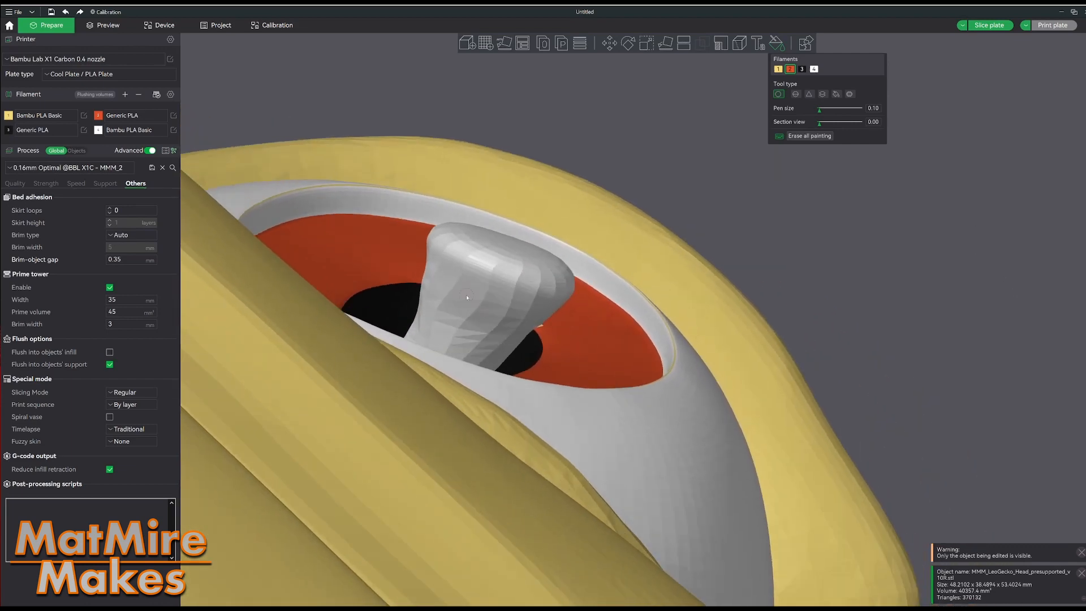
{"action": "left_click", "coordinate": [802, 69]}
{"action": "mouse_move", "coordinate": [419, 292]}
{"action": "left_mouse_down"}
{"action": "mouse_move", "coordinate": [455, 318]}
{"action": "mouse_move", "coordinate": [528, 339]}
{"action": "left_mouse_up"}
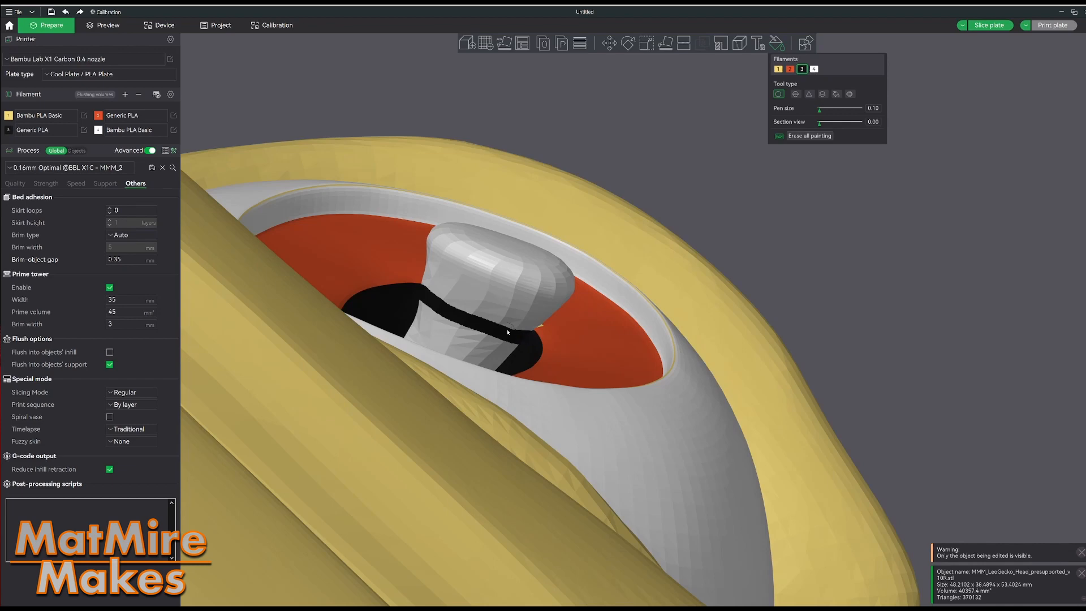
Step: Switch to smart fill with black filament 3 and set the smart fill angle to 18
{"action": "left_click_drag", "start_coordinate": [793, 244], "coordinate": [800, 256]}
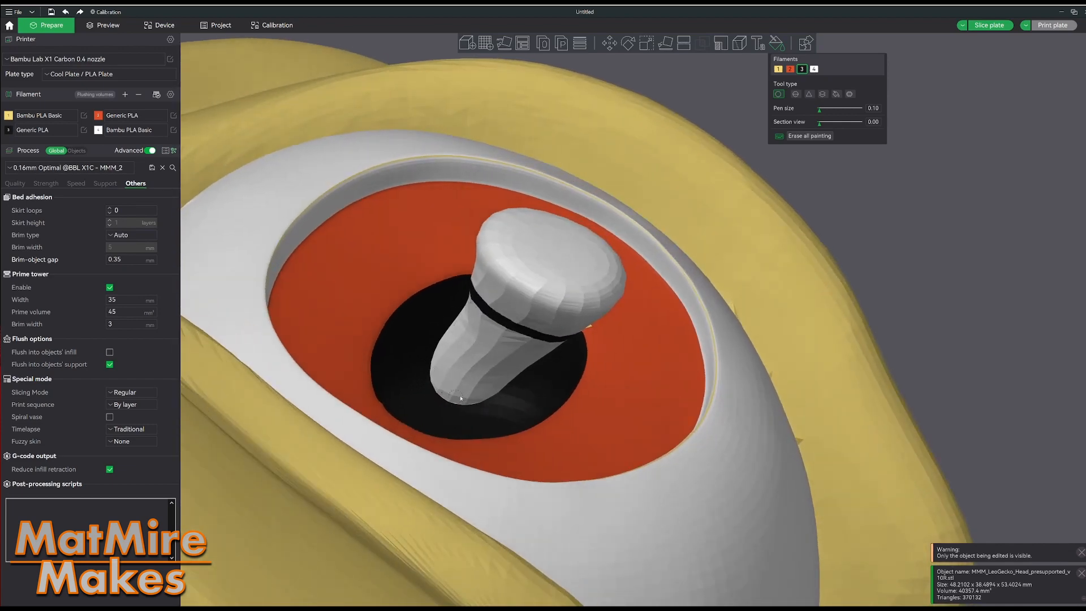
{"action": "left_click", "coordinate": [814, 69]}
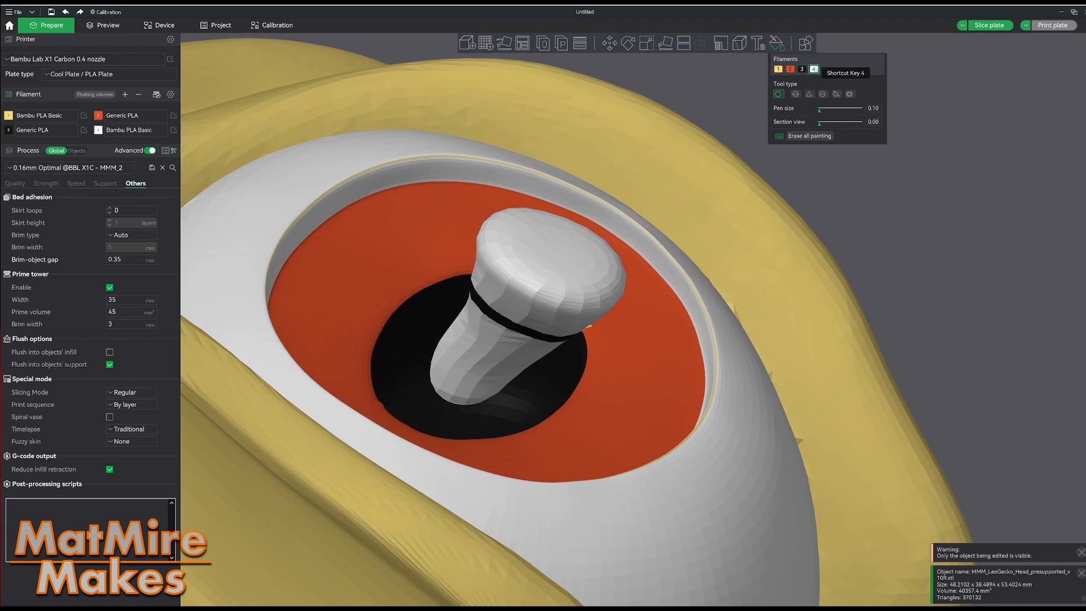
{"action": "left_click", "coordinate": [801, 69]}
{"action": "left_click", "coordinate": [837, 94]}
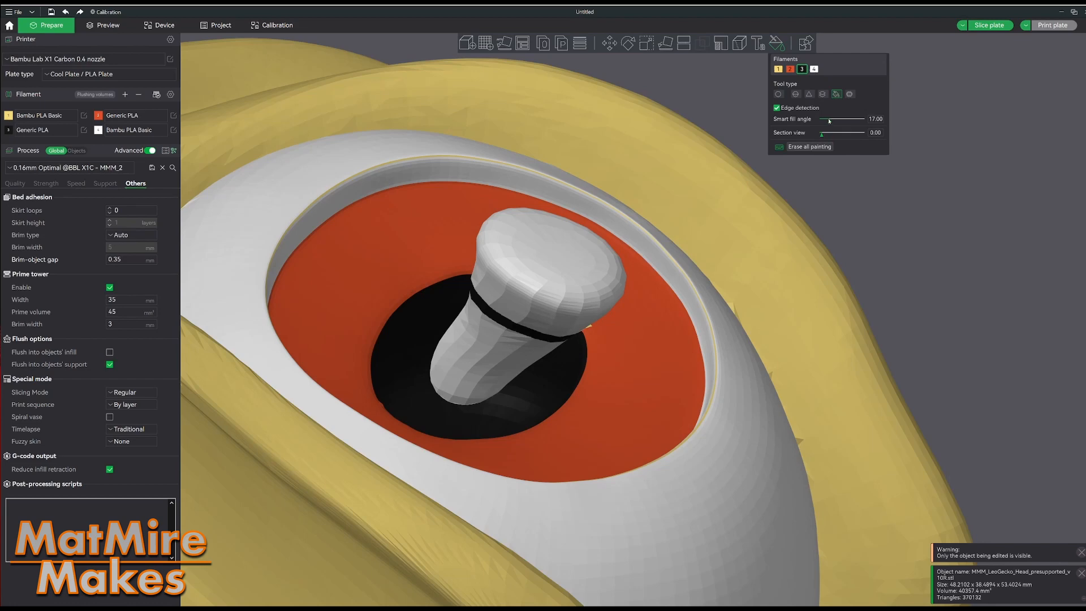
{"action": "left_click_drag", "start_coordinate": [829, 120], "coordinate": [830, 121]}
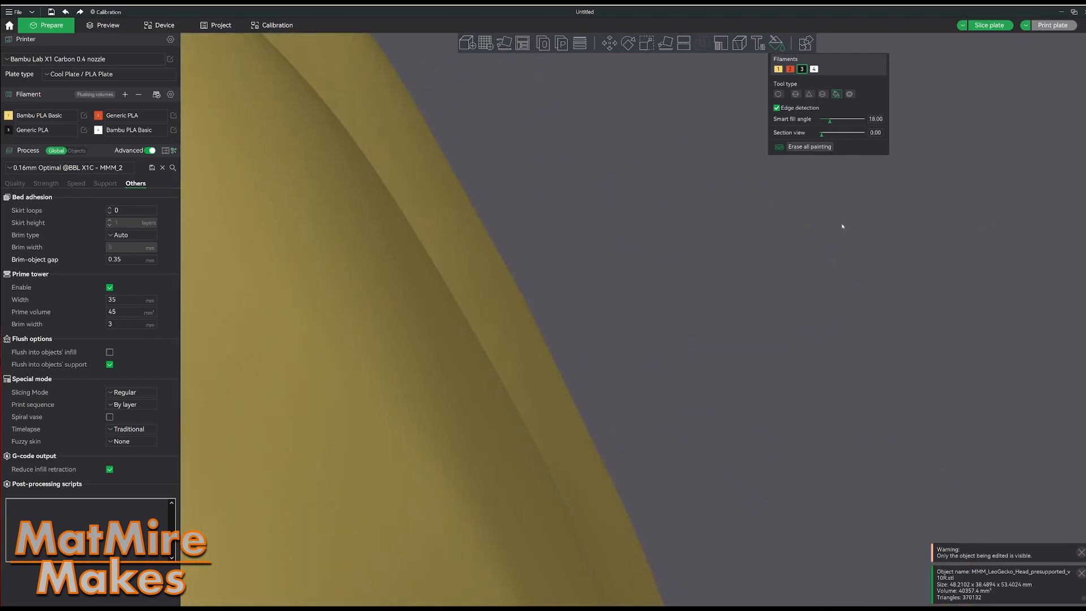
{"action": "left_click_drag", "start_coordinate": [843, 226], "coordinate": [752, 263]}
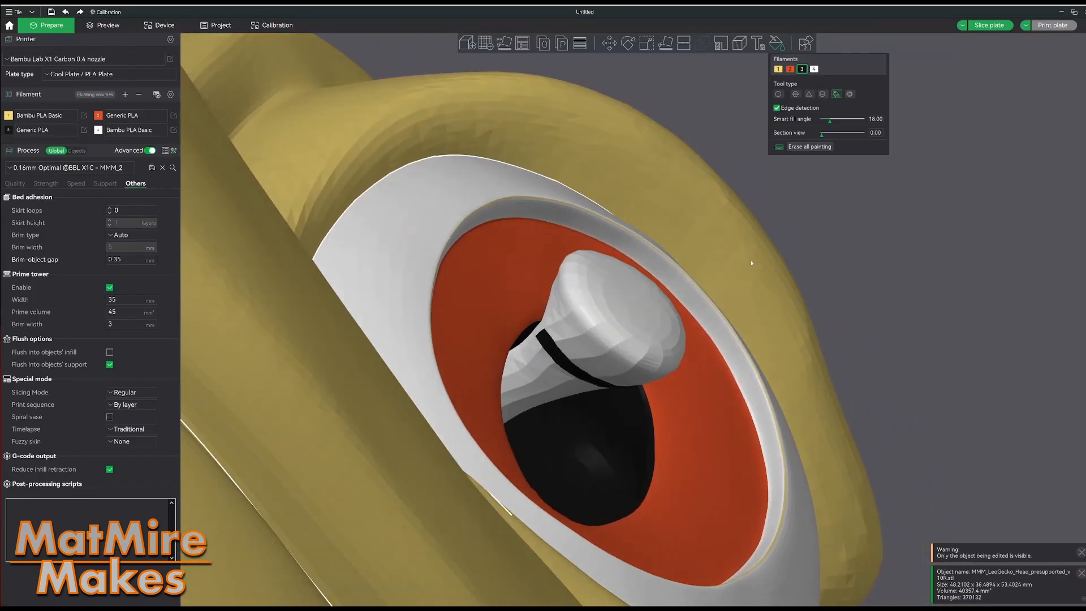
Step: Close the gaps in the black band around the highlight's stem with the circle brush in filament 3
{"action": "left_click", "coordinate": [778, 94]}
{"action": "left_click_drag", "start_coordinate": [537, 336], "coordinate": [539, 334]}
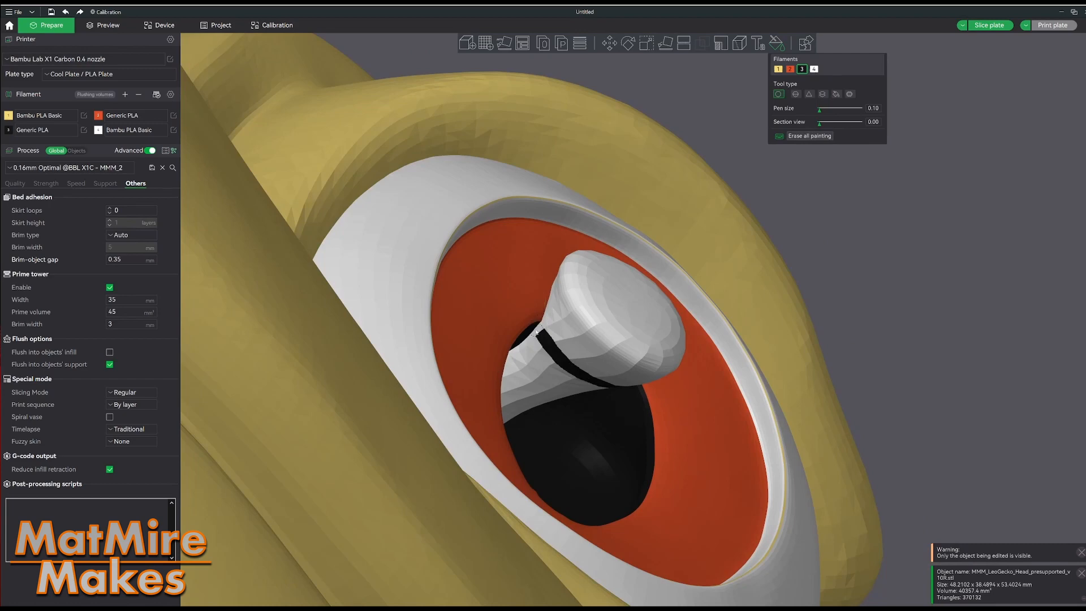
{"action": "left_click", "coordinate": [536, 332]}
{"action": "left_click_drag", "start_coordinate": [826, 244], "coordinate": [803, 246]}
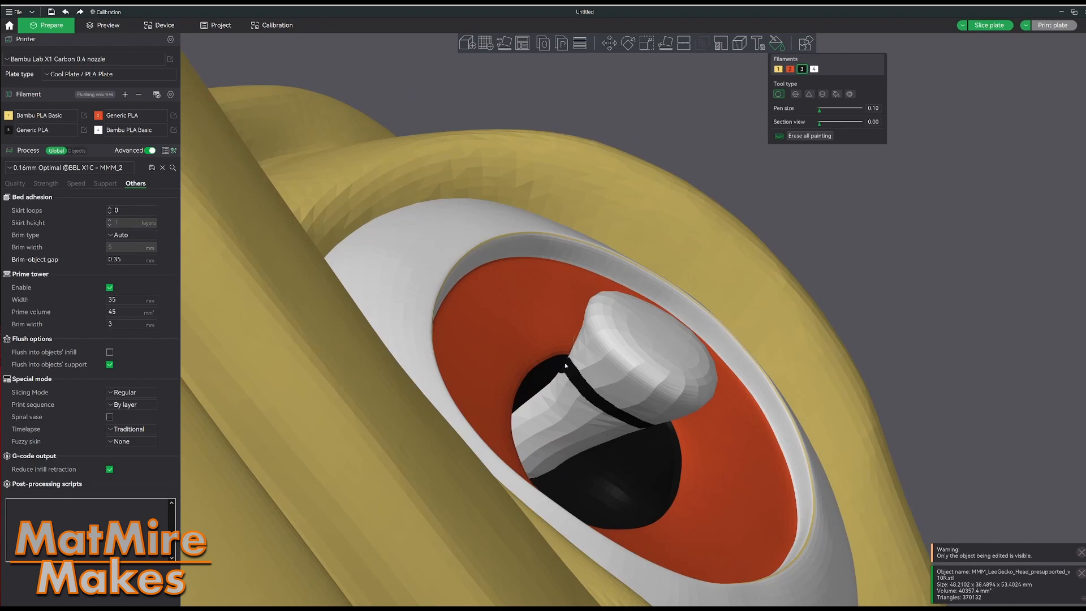
{"action": "mouse_move", "coordinate": [893, 321]}
{"action": "left_mouse_down"}
{"action": "mouse_move", "coordinate": [864, 324]}
{"action": "mouse_move", "coordinate": [805, 373]}
{"action": "mouse_move", "coordinate": [883, 238]}
{"action": "mouse_move", "coordinate": [939, 279]}
{"action": "mouse_move", "coordinate": [712, 134]}
{"action": "mouse_move", "coordinate": [851, 242]}
{"action": "mouse_move", "coordinate": [873, 235]}
{"action": "mouse_move", "coordinate": [646, 414]}
{"action": "left_mouse_up"}
{"action": "mouse_move", "coordinate": [601, 449]}
{"action": "left_mouse_down"}
{"action": "mouse_move", "coordinate": [639, 417]}
{"action": "mouse_move", "coordinate": [611, 353]}
{"action": "mouse_move", "coordinate": [759, 313]}
{"action": "mouse_move", "coordinate": [734, 333]}
{"action": "left_mouse_up"}
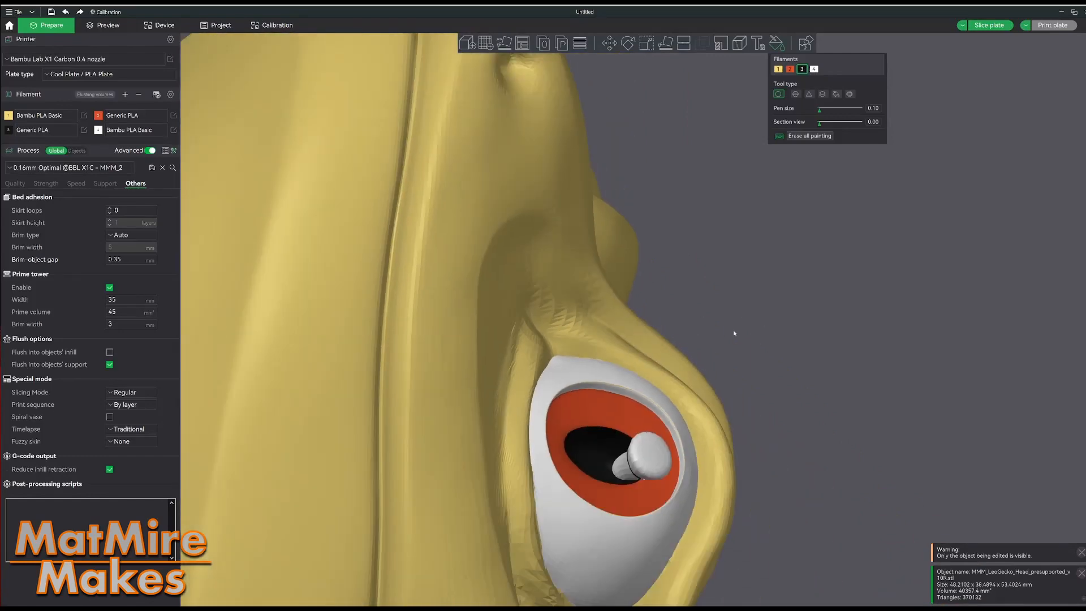
{"action": "left_click_drag", "start_coordinate": [530, 404], "coordinate": [546, 407]}
{"action": "mouse_move", "coordinate": [902, 360]}
{"action": "left_mouse_down"}
{"action": "mouse_move", "coordinate": [888, 351]}
{"action": "mouse_move", "coordinate": [901, 351]}
{"action": "mouse_move", "coordinate": [880, 414]}
{"action": "mouse_move", "coordinate": [468, 356]}
{"action": "mouse_move", "coordinate": [496, 377]}
{"action": "mouse_move", "coordinate": [480, 375]}
{"action": "mouse_move", "coordinate": [588, 351]}
{"action": "mouse_move", "coordinate": [661, 308]}
{"action": "mouse_move", "coordinate": [924, 420]}
{"action": "mouse_move", "coordinate": [950, 399]}
{"action": "left_mouse_up"}
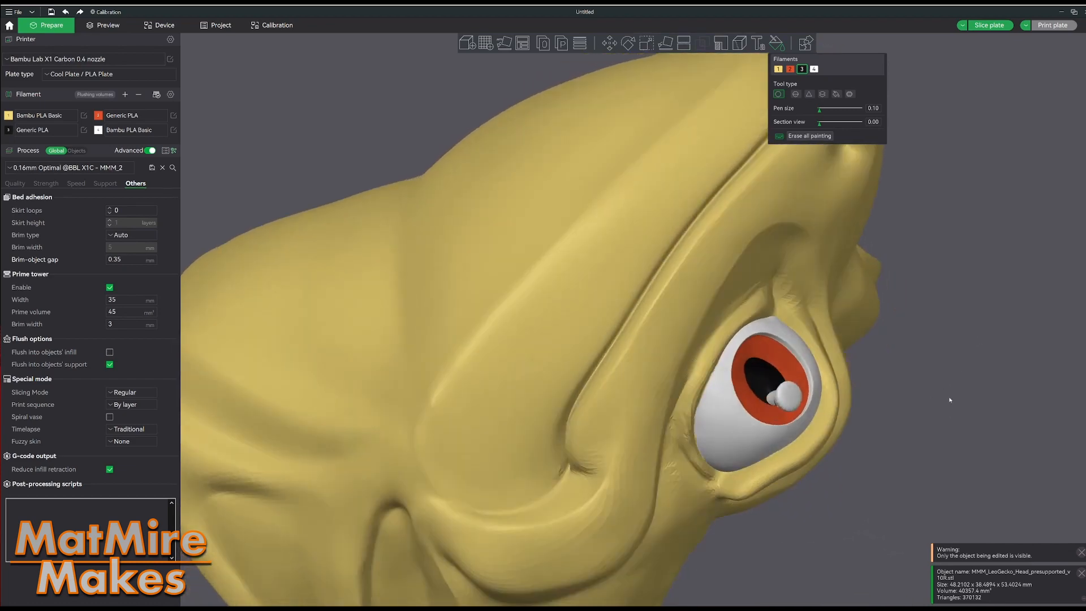
Step: Smart fill the left highlight's stem below the band with black filament 3 at an angle of 18
{"action": "scroll", "coordinate": [950, 399], "scroll_direction": "up", "scroll_amount": 5}
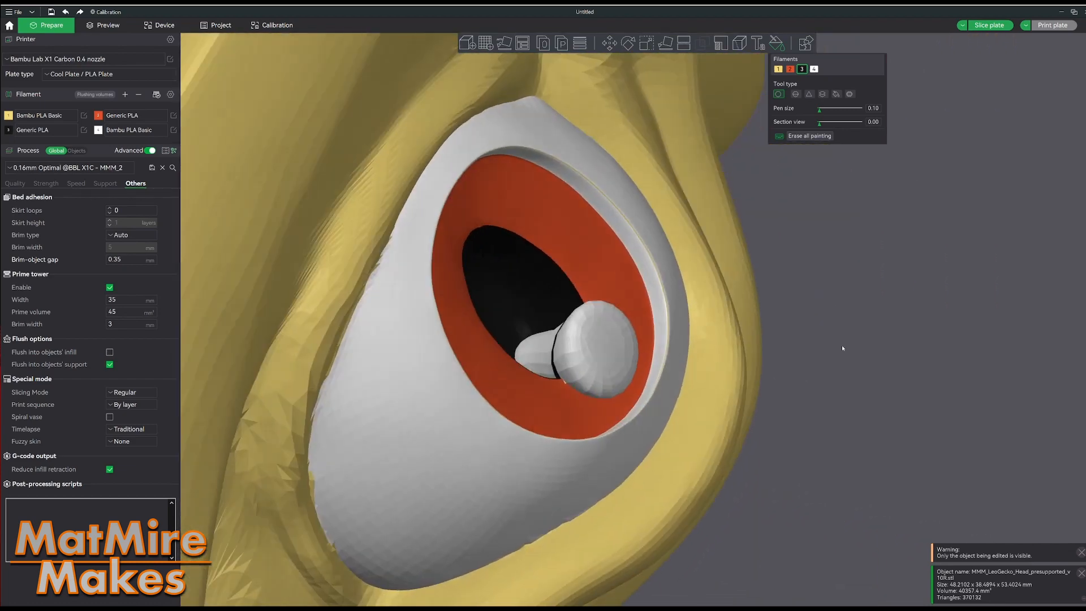
{"action": "scroll", "coordinate": [842, 348], "scroll_direction": "up", "scroll_amount": 4}
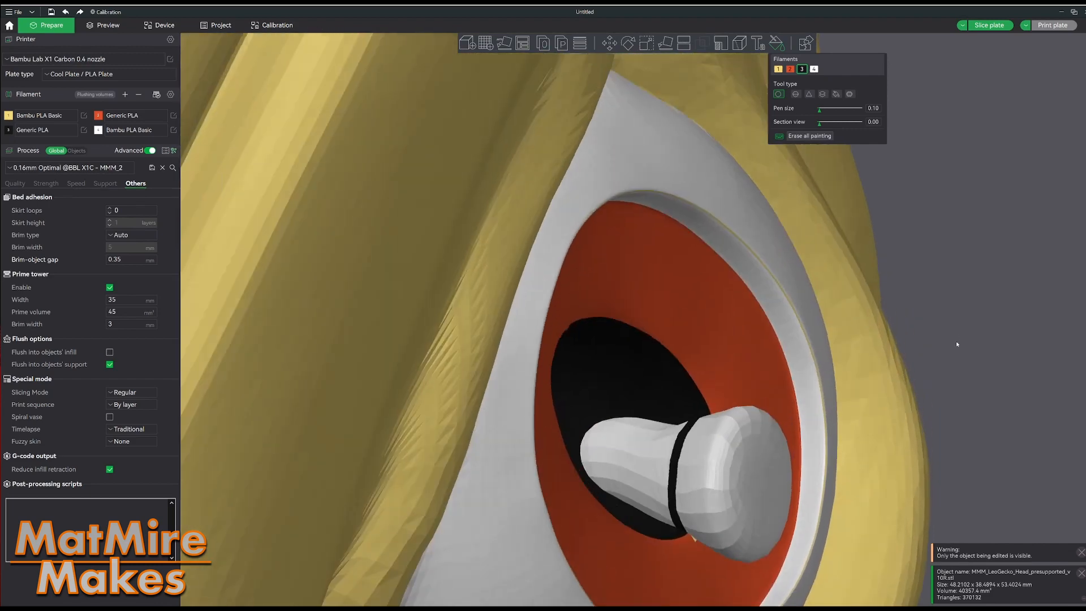
{"action": "right_click_drag", "start_coordinate": [957, 344], "coordinate": [935, 285]}
{"action": "scroll", "coordinate": [939, 294], "scroll_direction": "down", "scroll_amount": 2}
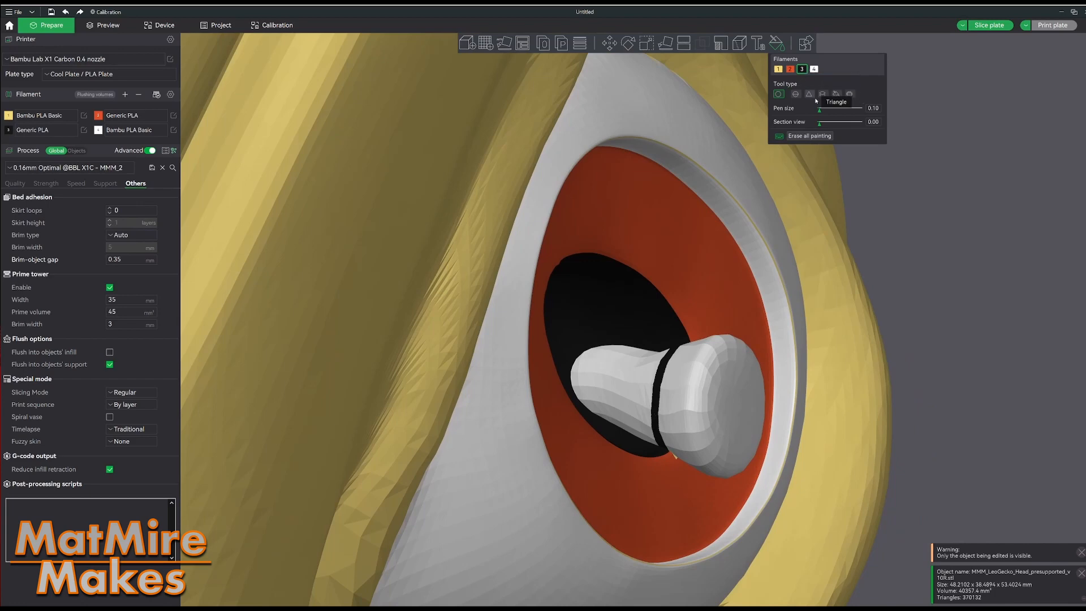
{"action": "left_click", "coordinate": [836, 94]}
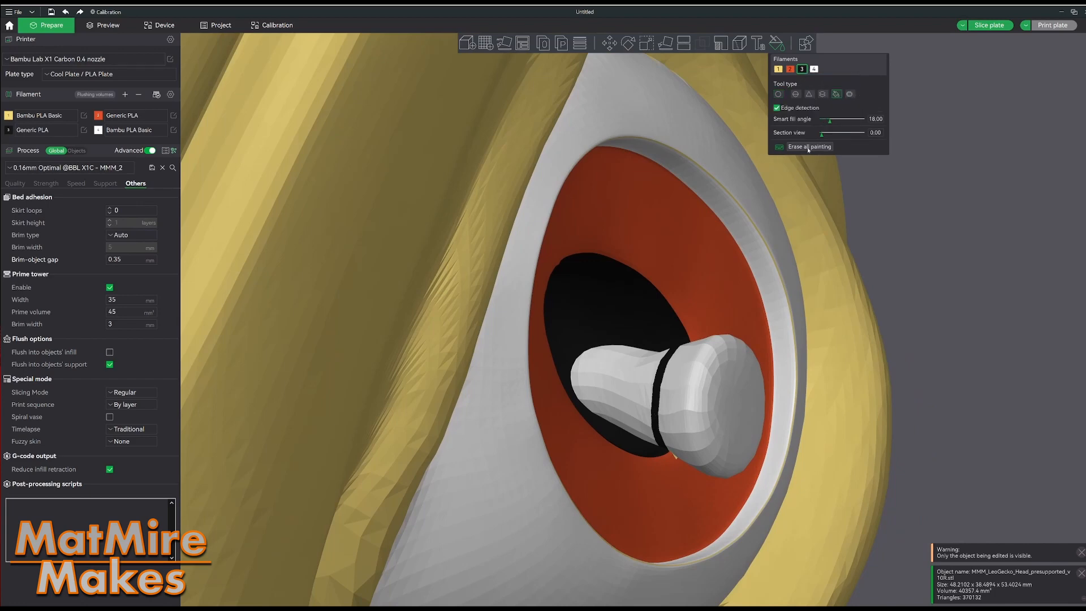
{"action": "left_click", "coordinate": [614, 396]}
{"action": "left_click_drag", "start_coordinate": [1010, 218], "coordinate": [1002, 215]}
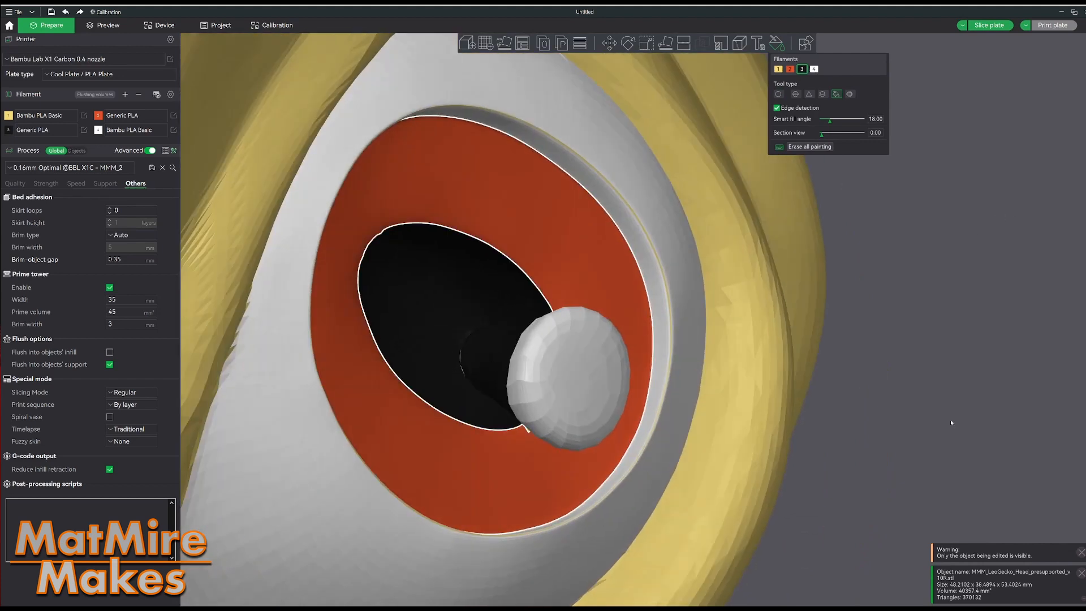
Step: Apply gap fill to the painted head with the gap area set to 5.00
{"action": "left_click", "coordinate": [778, 94]}
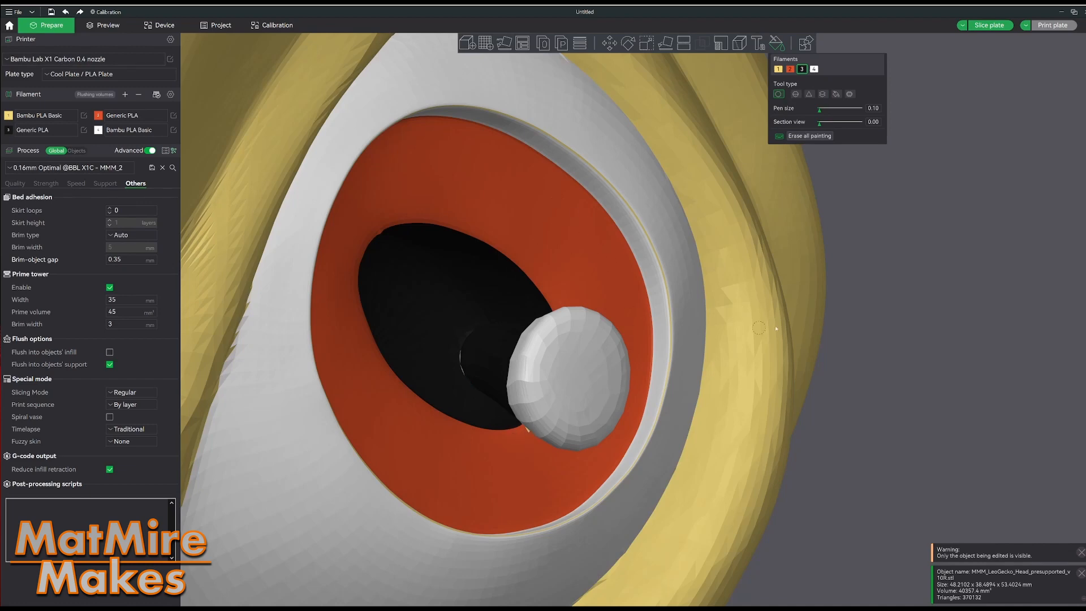
{"action": "left_click_drag", "start_coordinate": [776, 328], "coordinate": [960, 297]}
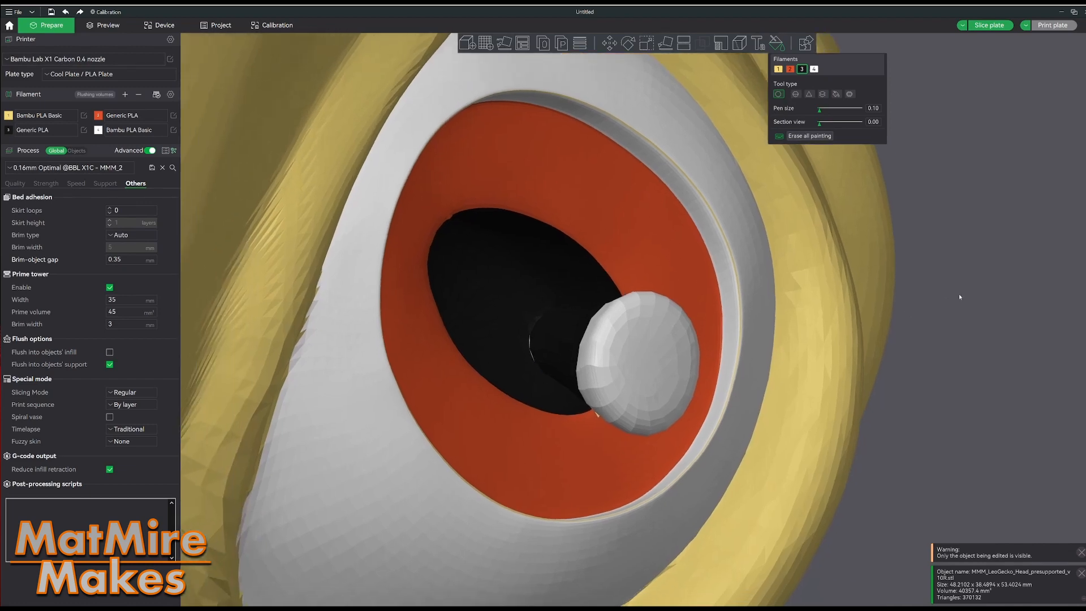
{"action": "left_click", "coordinate": [850, 94]}
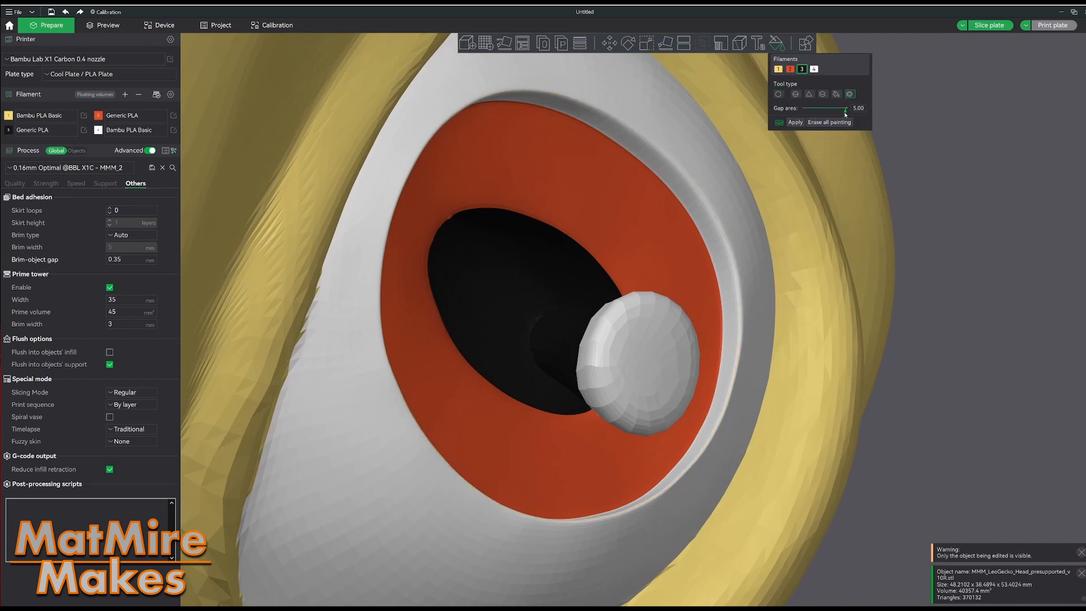
{"action": "left_click_drag", "start_coordinate": [845, 113], "coordinate": [800, 114]}
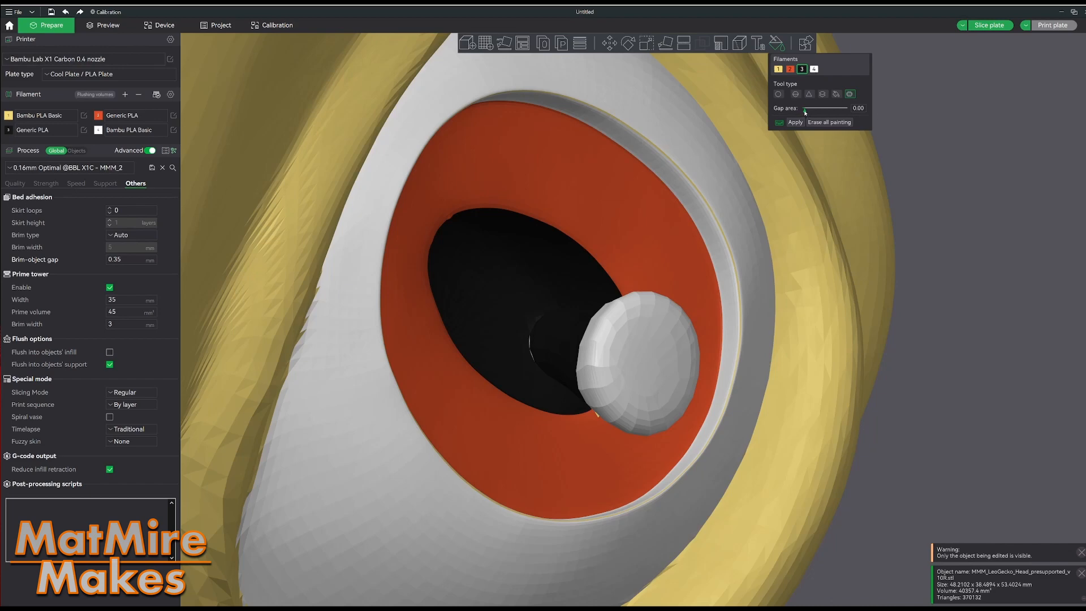
{"action": "left_click_drag", "start_coordinate": [805, 112], "coordinate": [914, 117]}
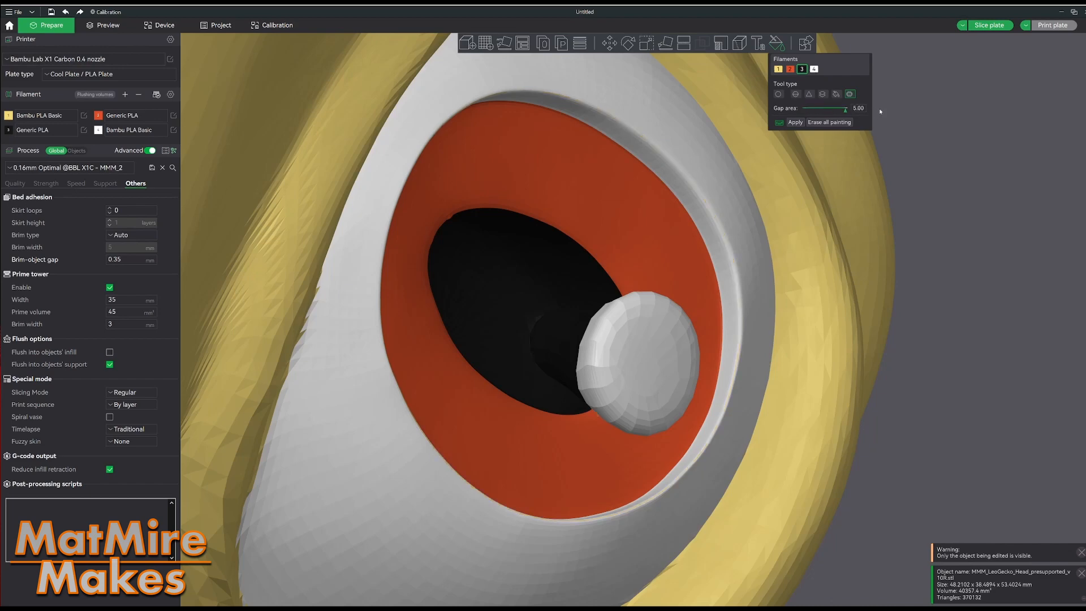
{"action": "left_click", "coordinate": [797, 123]}
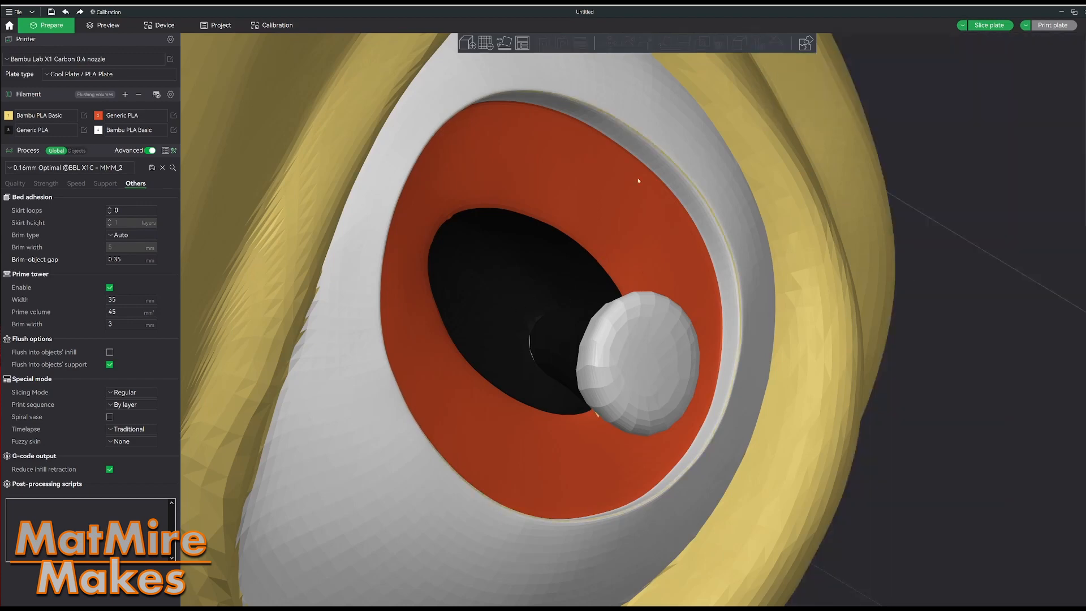
{"action": "left_click", "coordinate": [578, 264]}
{"action": "left_click", "coordinate": [776, 43]}
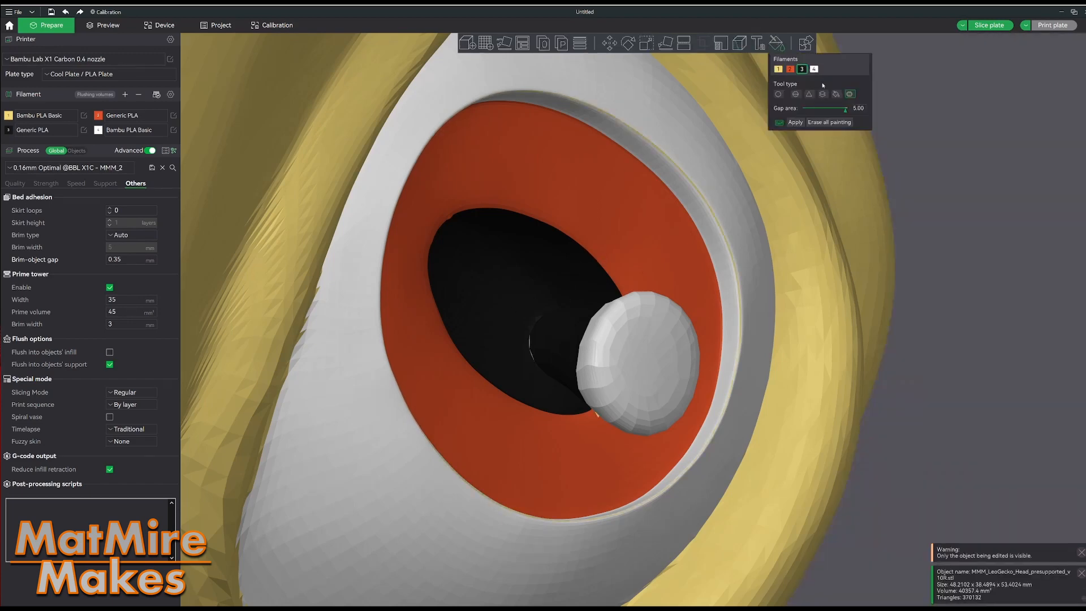
{"action": "left_click", "coordinate": [796, 122]}
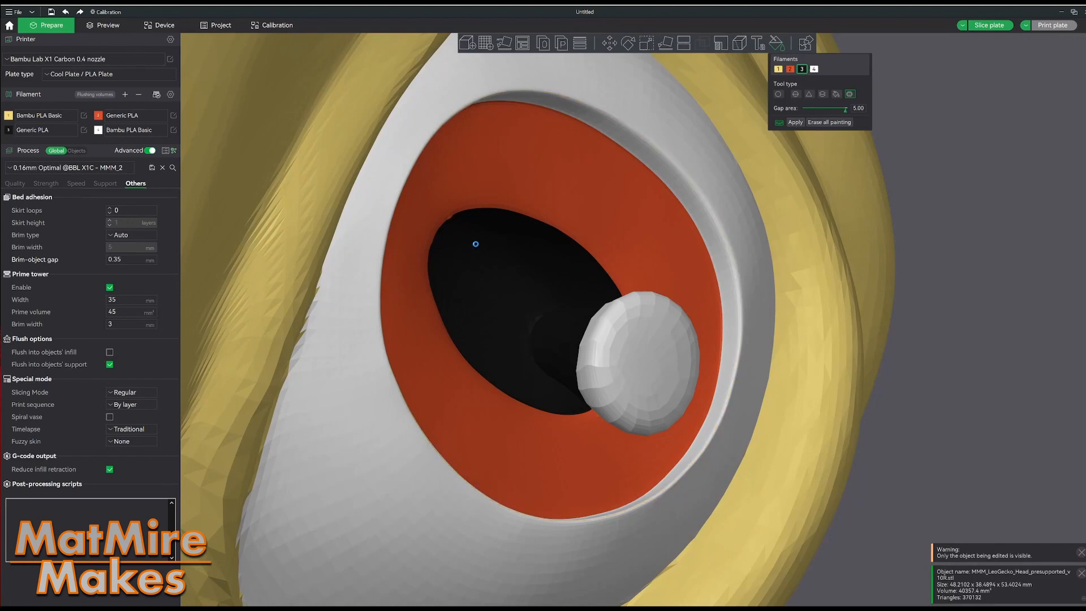
Step: Examine the painted left eye and its eyelid edges up close for leftover unpainted gaps
{"action": "scroll", "coordinate": [476, 244], "scroll_direction": "down", "scroll_amount": 8}
{"action": "left_click_drag", "start_coordinate": [852, 286], "coordinate": [839, 277]}
{"action": "scroll", "coordinate": [678, 269], "scroll_direction": "down", "scroll_amount": 3}
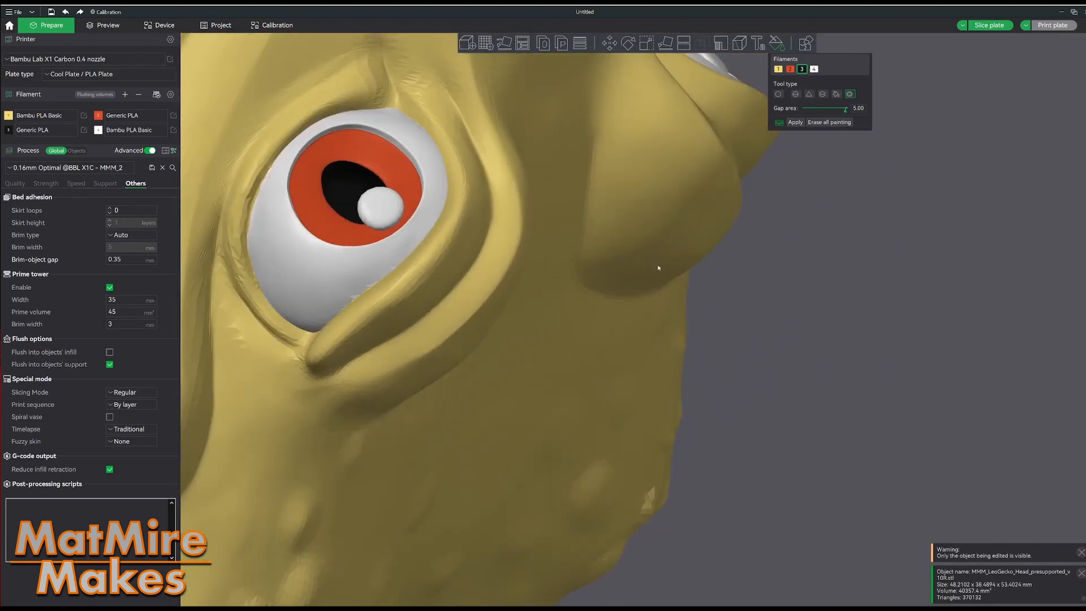
{"action": "scroll", "coordinate": [659, 267], "scroll_direction": "up", "scroll_amount": 10}
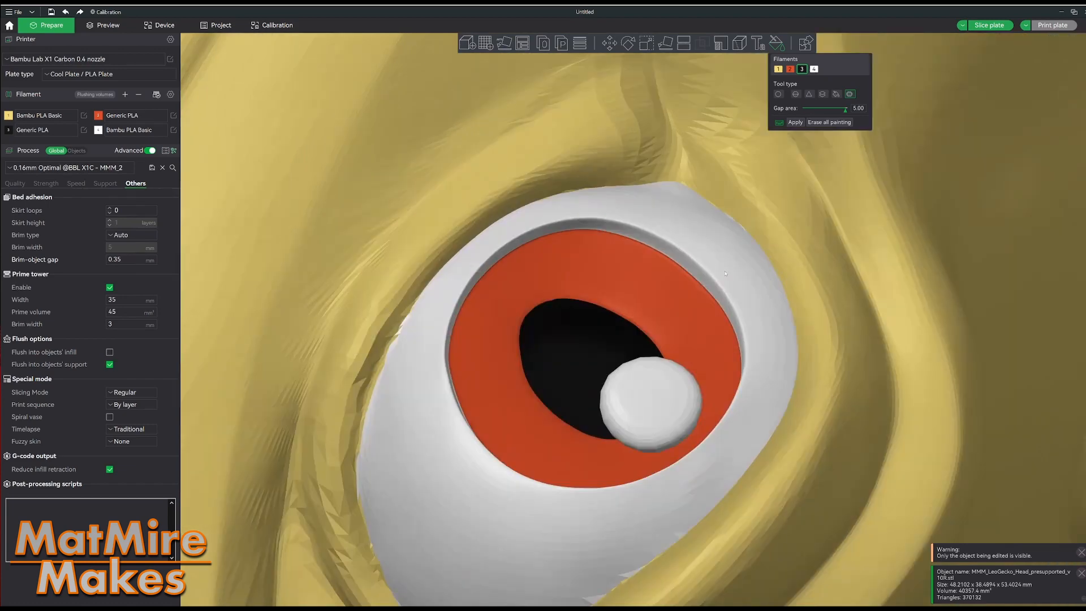
{"action": "scroll", "coordinate": [725, 274], "scroll_direction": "down", "scroll_amount": 4}
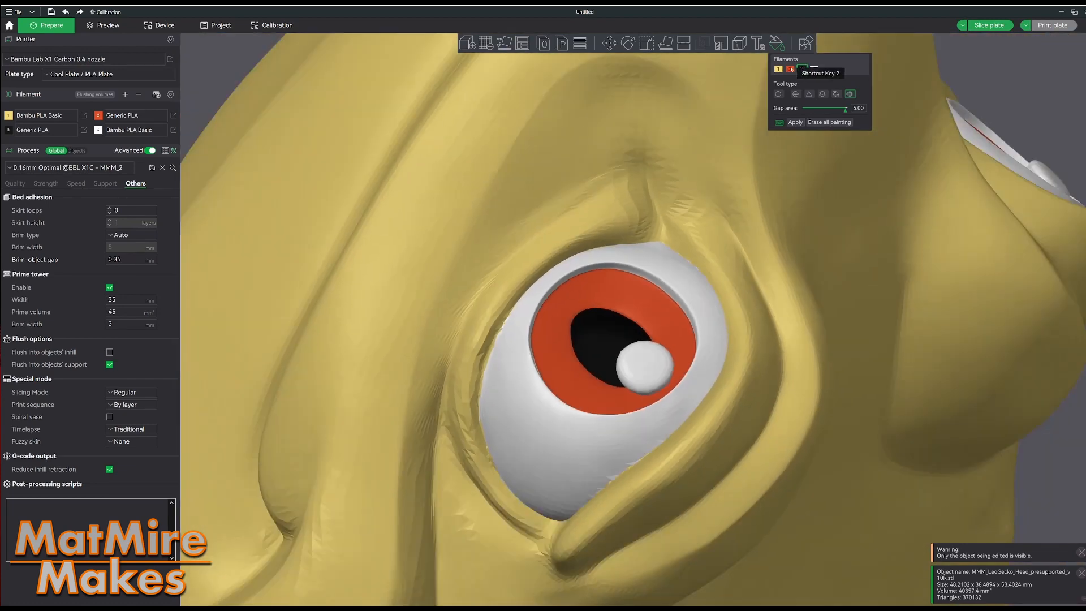
{"action": "left_click_drag", "start_coordinate": [999, 86], "coordinate": [996, 73]}
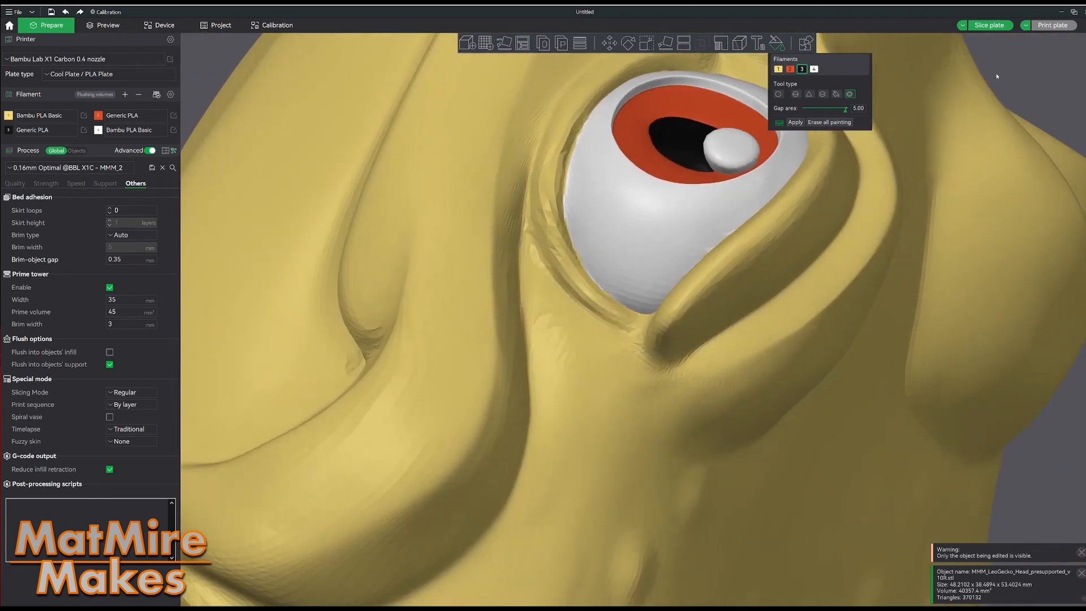
Step: Paint the pupil's upper inner wall red with the sphere brush in filament 2 at pen size 0.11
{"action": "right_click_drag", "start_coordinate": [849, 135], "coordinate": [785, 317]}
{"action": "scroll", "coordinate": [786, 317], "scroll_direction": "up", "scroll_amount": 2}
{"action": "scroll", "coordinate": [785, 317], "scroll_direction": "up", "scroll_amount": 2}
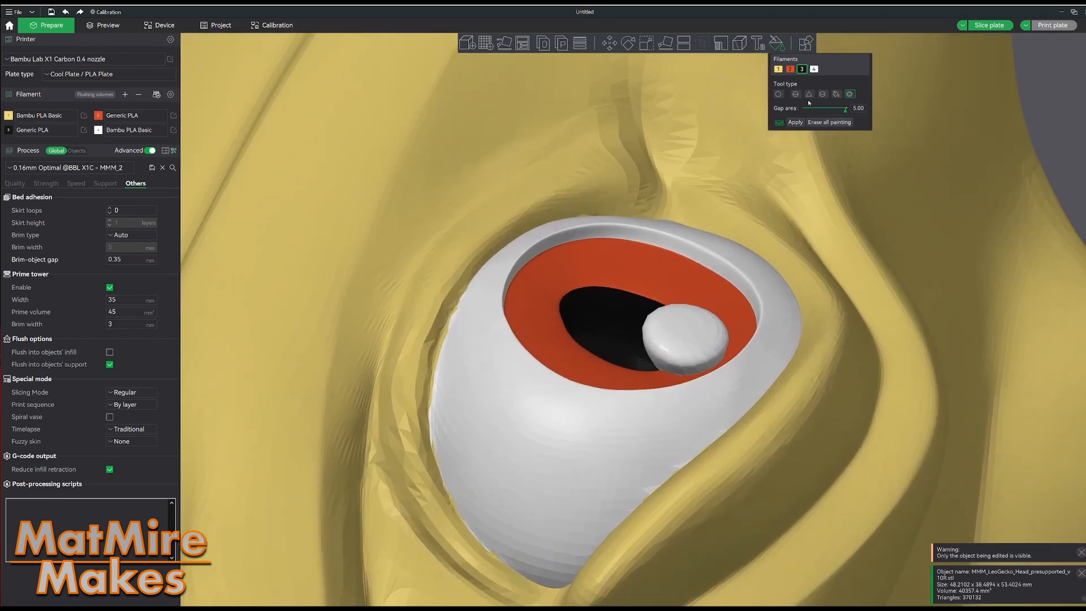
{"action": "left_click", "coordinate": [790, 69]}
{"action": "left_click", "coordinate": [796, 94]}
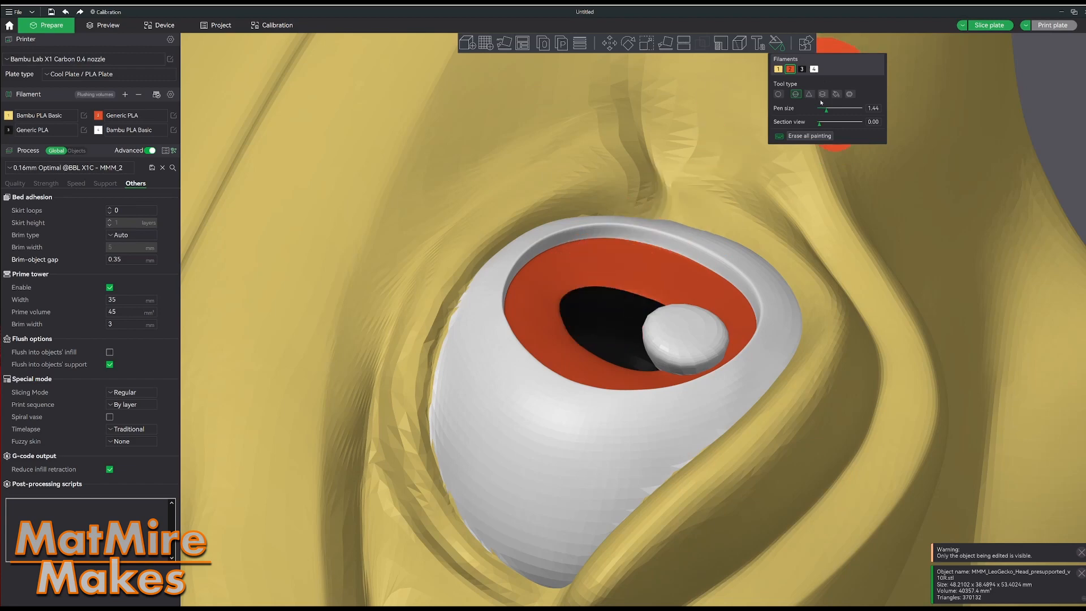
{"action": "left_click_drag", "start_coordinate": [824, 110], "coordinate": [822, 111]}
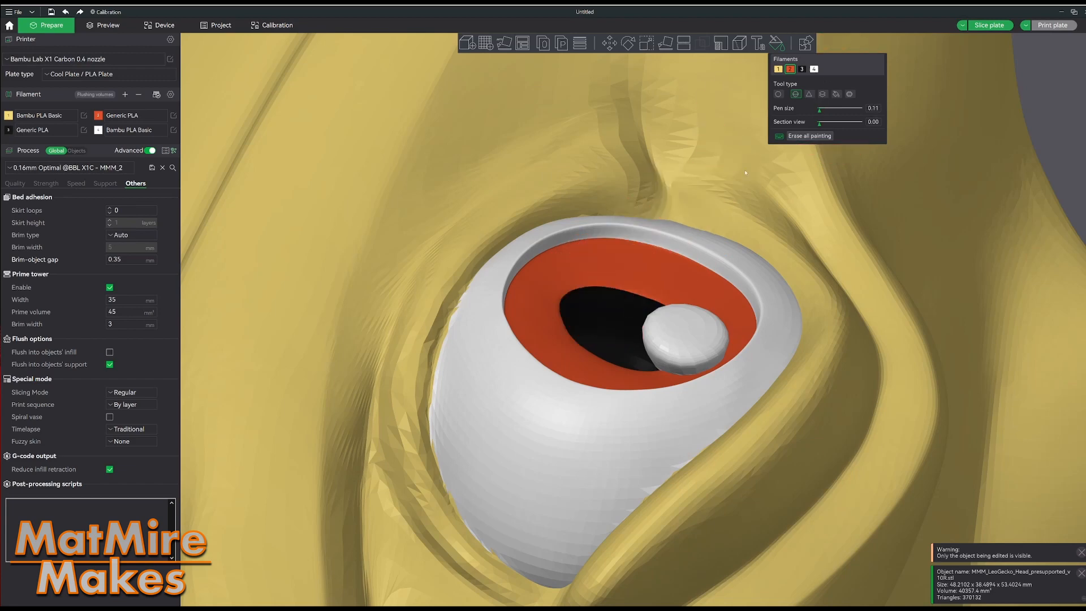
{"action": "mouse_move", "coordinate": [623, 293]}
{"action": "left_mouse_down"}
{"action": "mouse_move", "coordinate": [605, 292]}
{"action": "mouse_move", "coordinate": [655, 304]}
{"action": "mouse_move", "coordinate": [571, 293]}
{"action": "left_mouse_up"}
{"action": "left_click_drag", "start_coordinate": [709, 326], "coordinate": [642, 299]}
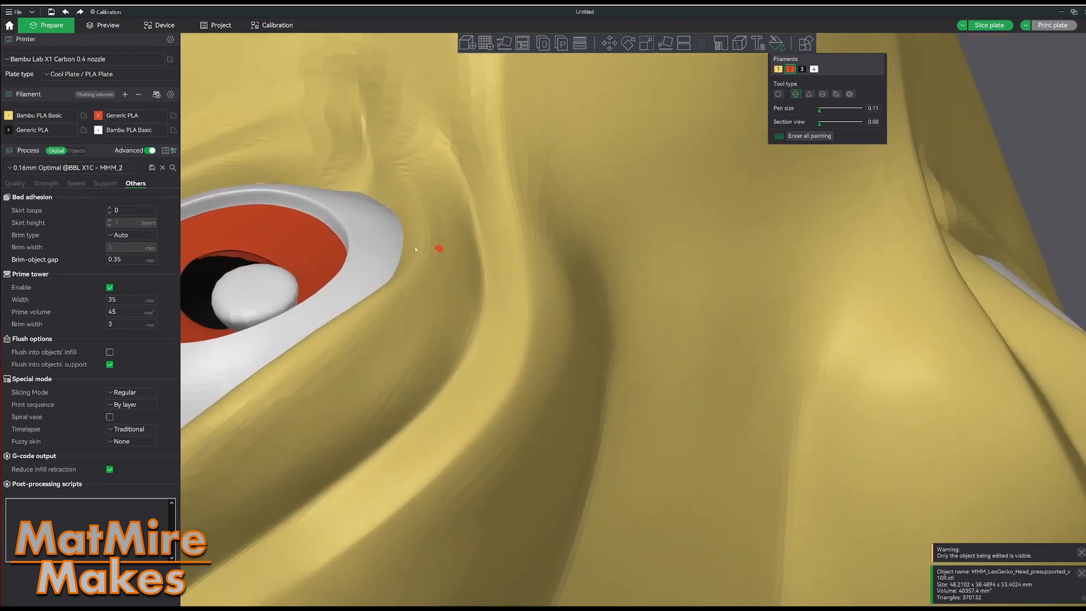
{"action": "right_click_drag", "start_coordinate": [439, 248], "coordinate": [672, 267]}
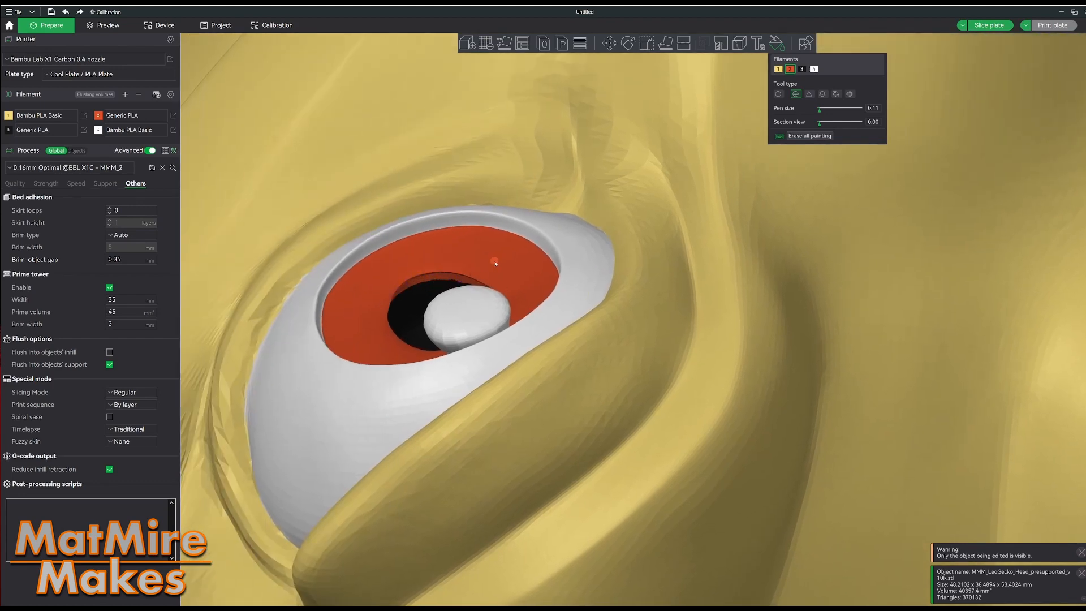
{"action": "left_click_drag", "start_coordinate": [495, 264], "coordinate": [373, 264]}
Step: Enlarge the pen size to 0.28 and extend the red of filament 2 along the pupil's inner wall above the highlight
{"action": "right_click_drag", "start_coordinate": [373, 264], "coordinate": [602, 271]}
{"action": "right_click_drag", "start_coordinate": [396, 283], "coordinate": [603, 154]}
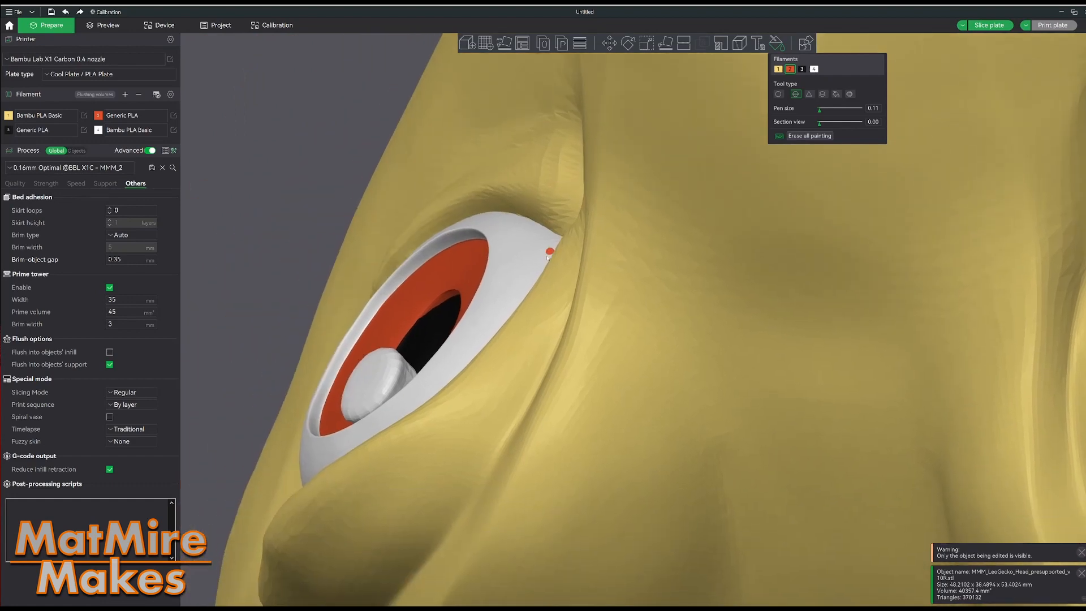
{"action": "right_click_drag", "start_coordinate": [540, 265], "coordinate": [599, 208]}
{"action": "left_click_drag", "start_coordinate": [340, 147], "coordinate": [334, 158]}
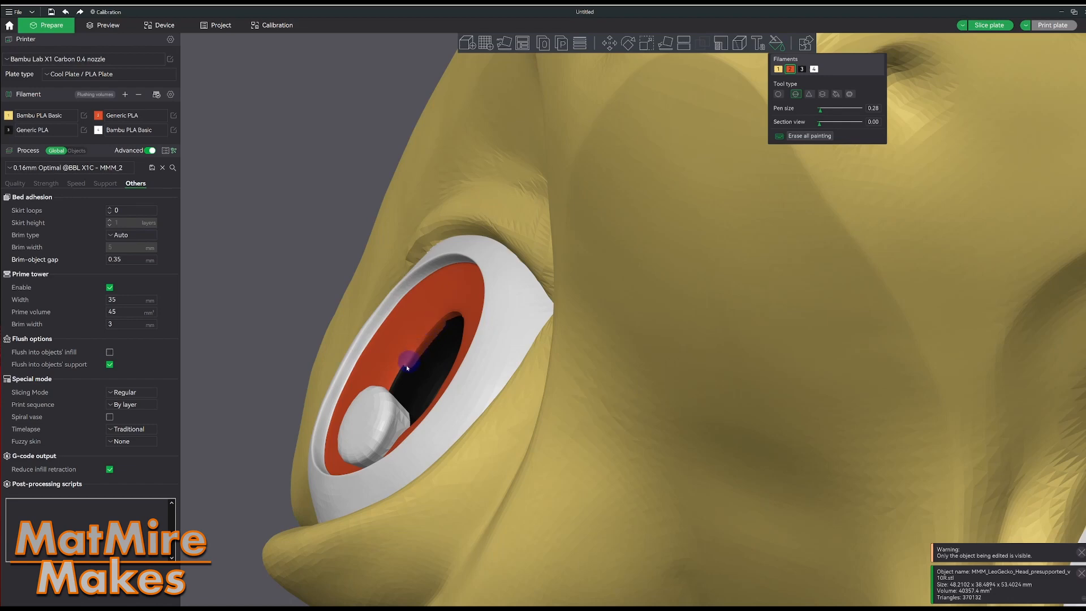
{"action": "mouse_move", "coordinate": [407, 365]}
{"action": "left_mouse_down"}
{"action": "mouse_move", "coordinate": [390, 381]}
{"action": "mouse_move", "coordinate": [455, 307]}
{"action": "mouse_move", "coordinate": [398, 394]}
{"action": "mouse_move", "coordinate": [442, 335]}
{"action": "left_mouse_up"}
{"action": "left_click", "coordinate": [426, 354]}
{"action": "left_click_drag", "start_coordinate": [345, 168], "coordinate": [260, 341]}
{"action": "right_click_drag", "start_coordinate": [851, 273], "coordinate": [343, 568]}
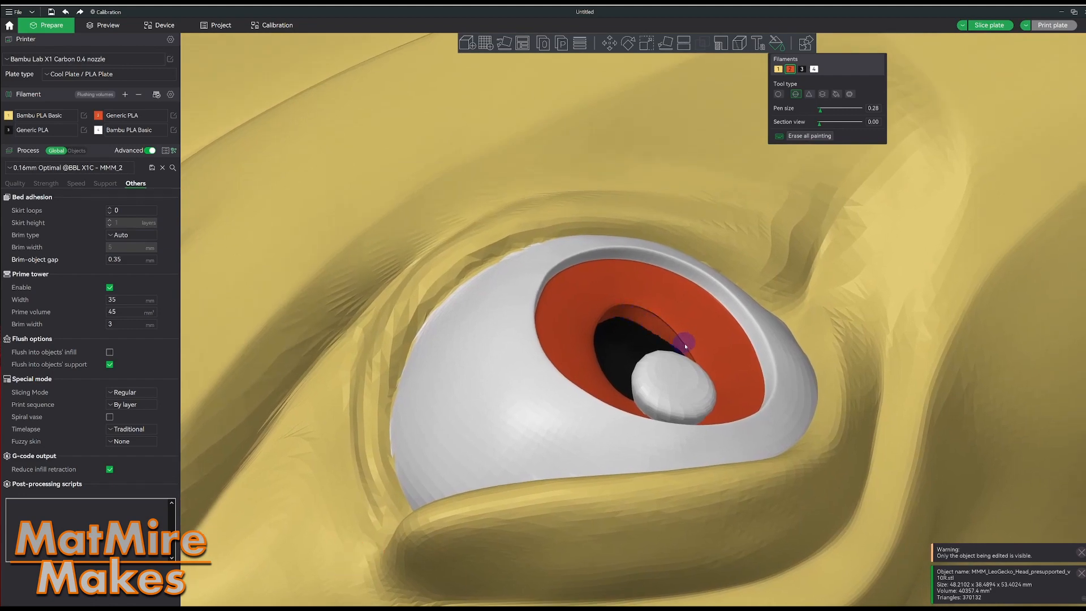
Step: Touch up the rough spots on the pupil edge facing the snout with red filament 2
{"action": "scroll", "coordinate": [699, 245], "scroll_direction": "up", "scroll_amount": 10}
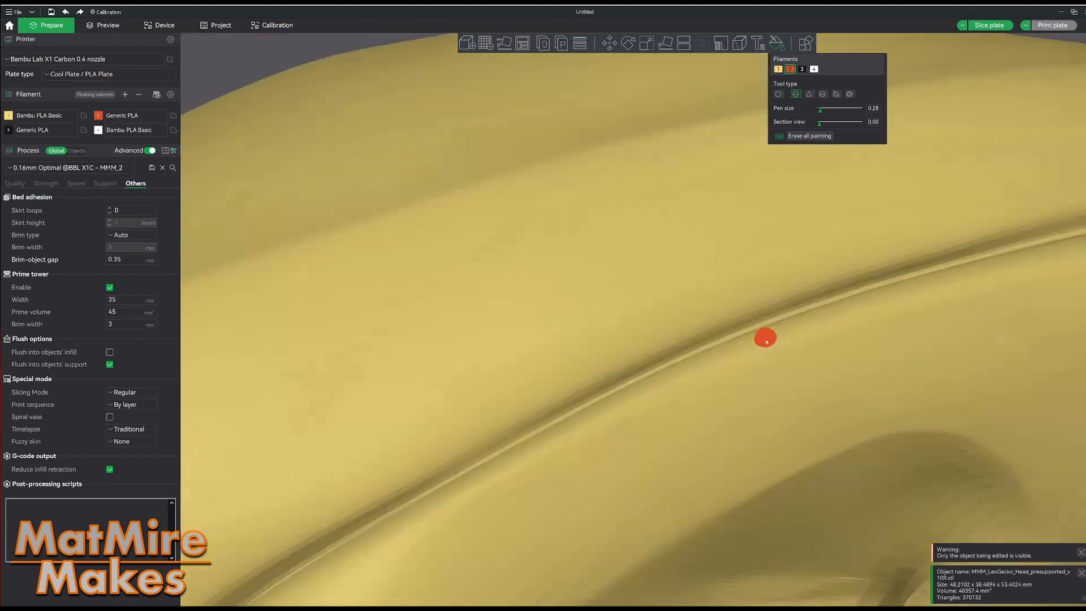
{"action": "scroll", "coordinate": [651, 119], "scroll_direction": "down", "scroll_amount": 10}
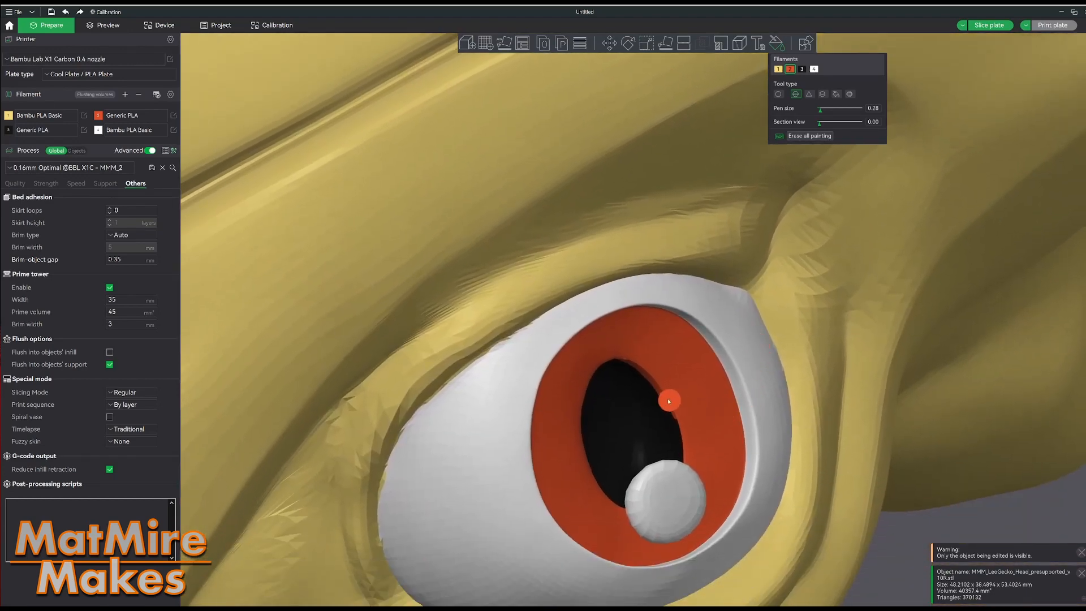
{"action": "left_click_drag", "start_coordinate": [668, 402], "coordinate": [670, 393]}
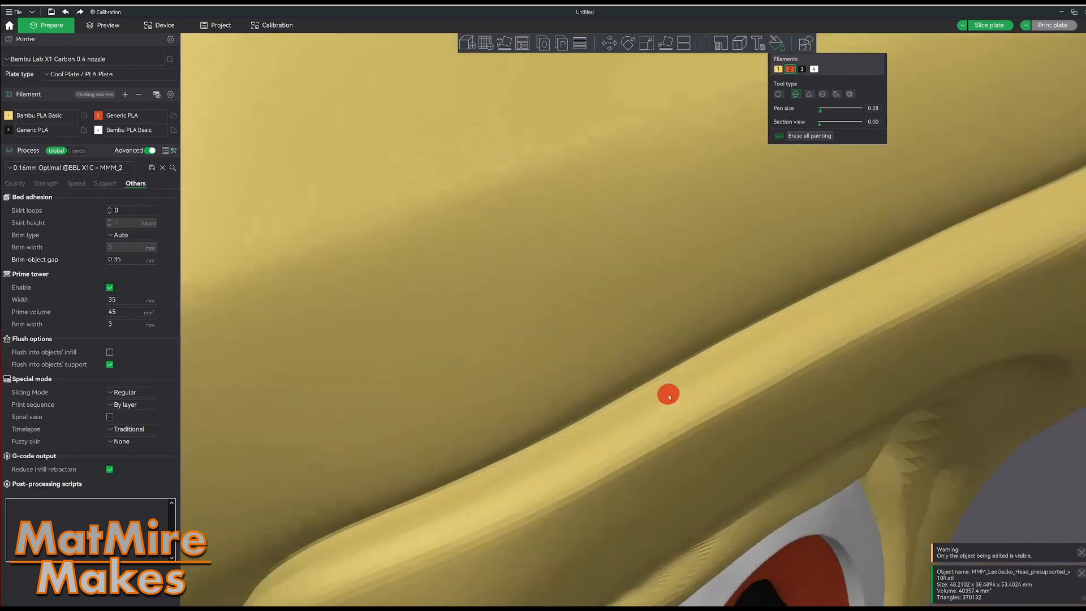
{"action": "right_click_drag", "start_coordinate": [698, 419], "coordinate": [572, 143]}
{"action": "left_click_drag", "start_coordinate": [684, 375], "coordinate": [690, 433]}
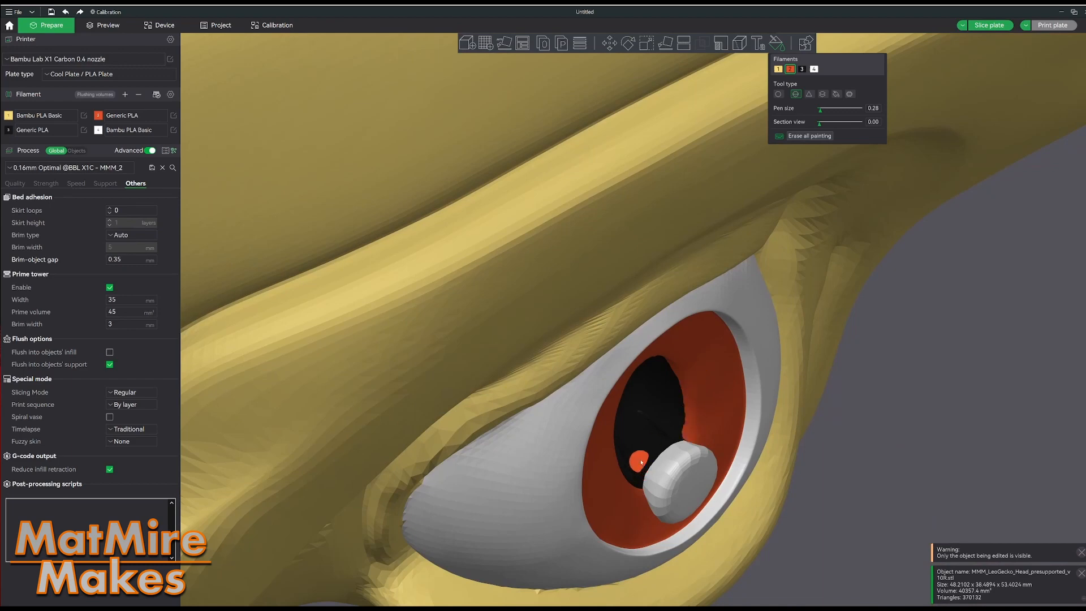
Step: Cover the black notch in the opposite pupil wall, down to the highlight, with red filament 2
{"action": "scroll", "coordinate": [900, 391], "scroll_direction": "up", "scroll_amount": 8}
{"action": "left_click_drag", "start_coordinate": [890, 395], "coordinate": [642, 487]}
{"action": "right_click_drag", "start_coordinate": [643, 487], "coordinate": [758, 378]}
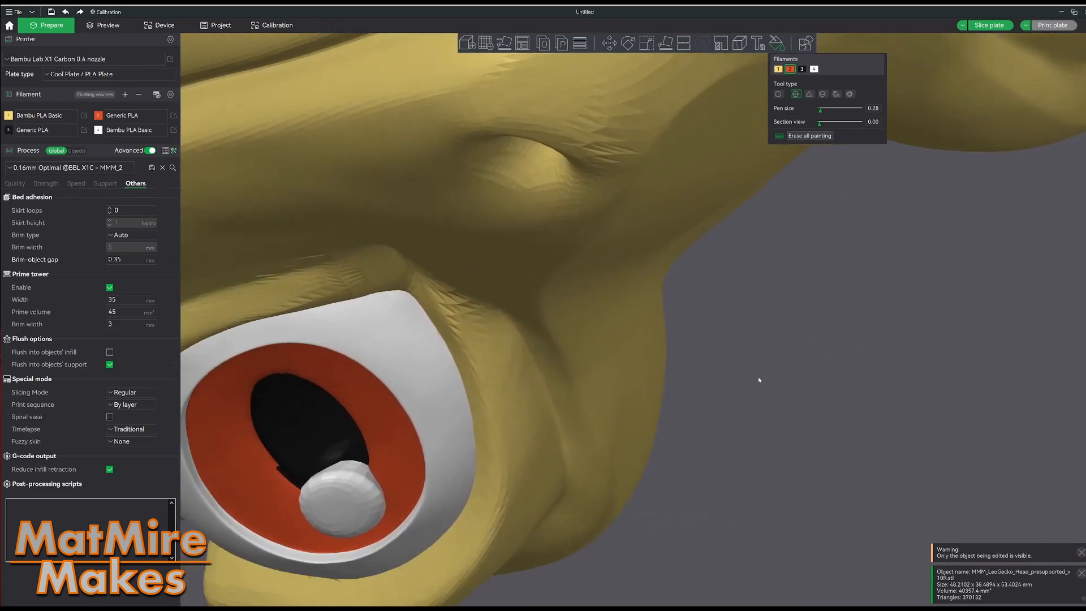
{"action": "left_click_drag", "start_coordinate": [759, 379], "coordinate": [840, 361]}
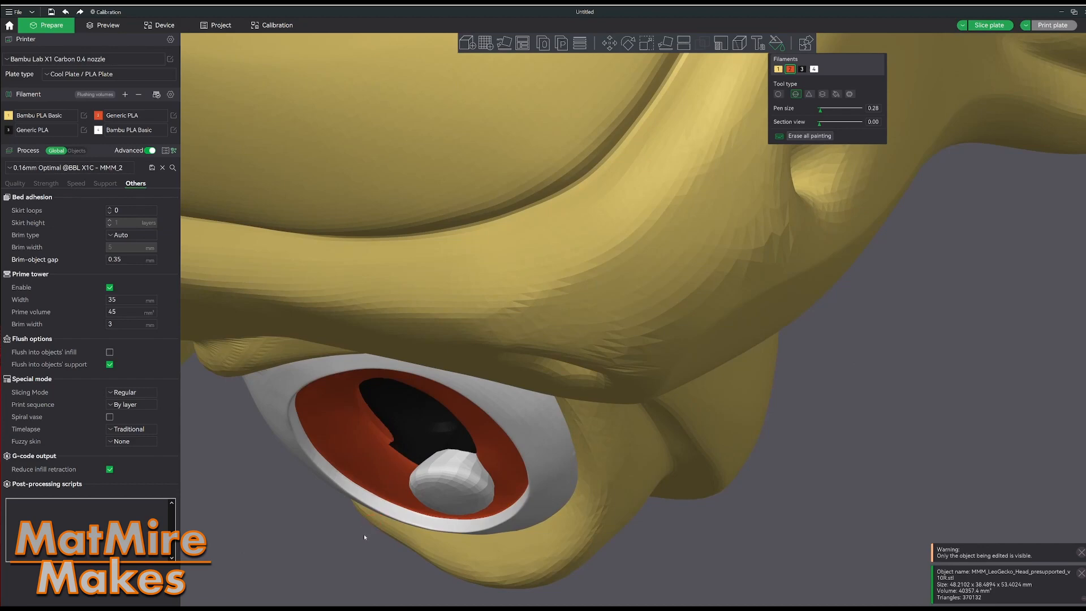
{"action": "left_click_drag", "start_coordinate": [365, 534], "coordinate": [366, 514]}
{"action": "left_click_drag", "start_coordinate": [406, 442], "coordinate": [433, 457]}
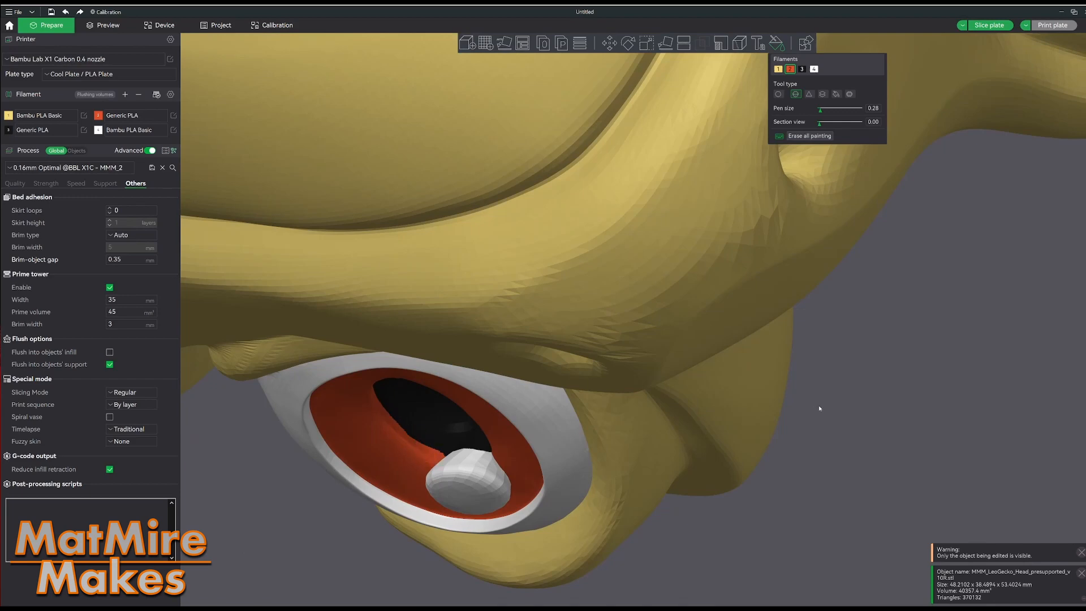
Step: Refine the pupil wall beside the highlight at pen size 0.10, using red filament 2 and black filament 3
{"action": "left_click_drag", "start_coordinate": [820, 405], "coordinate": [838, 406]}
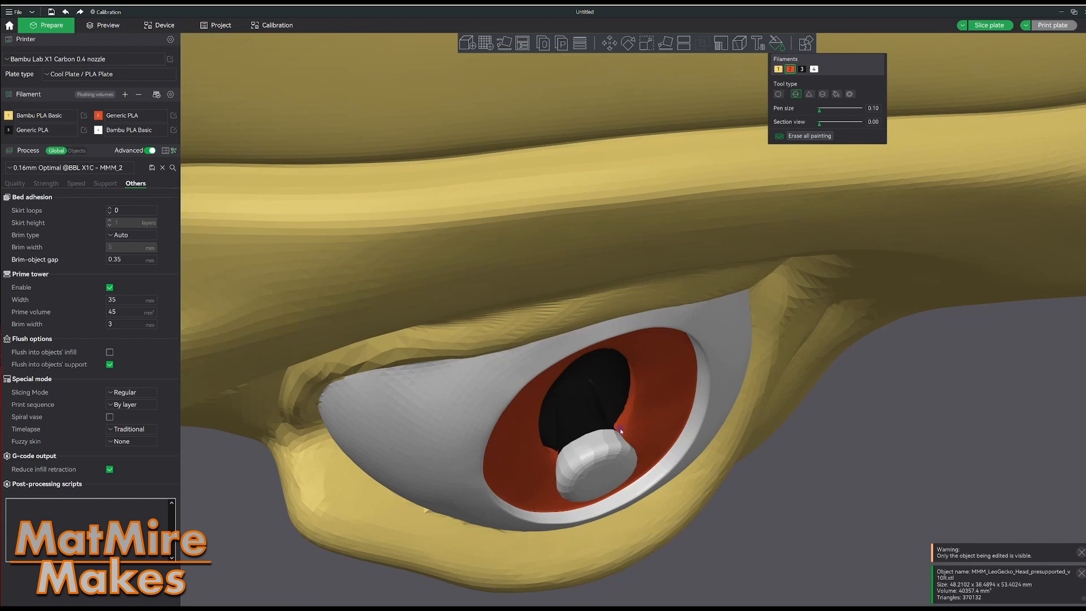
{"action": "left_click_drag", "start_coordinate": [841, 424], "coordinate": [851, 419]}
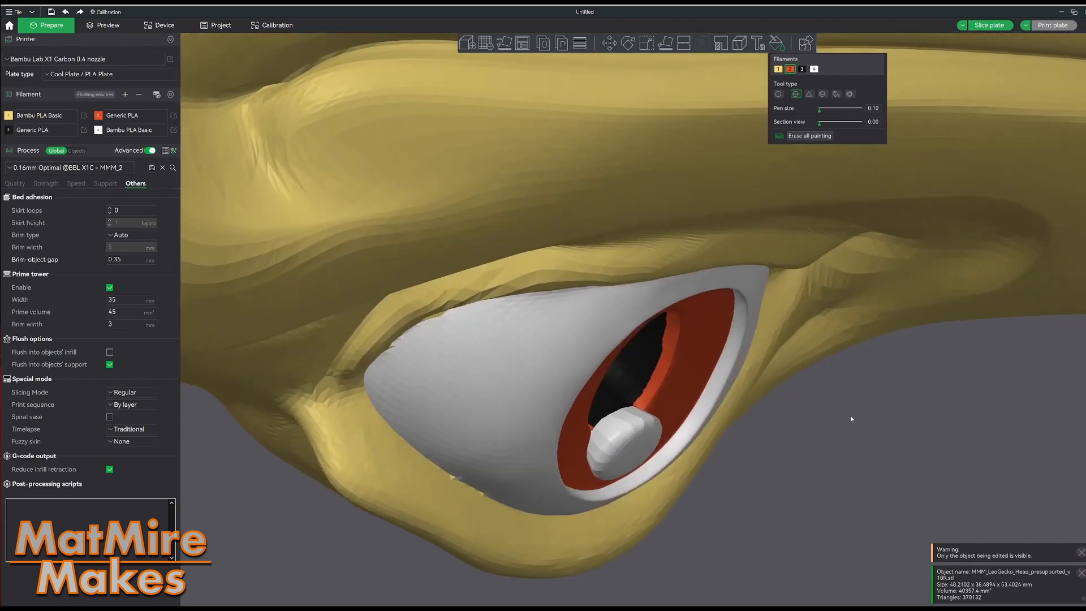
{"action": "left_click", "coordinate": [801, 70]}
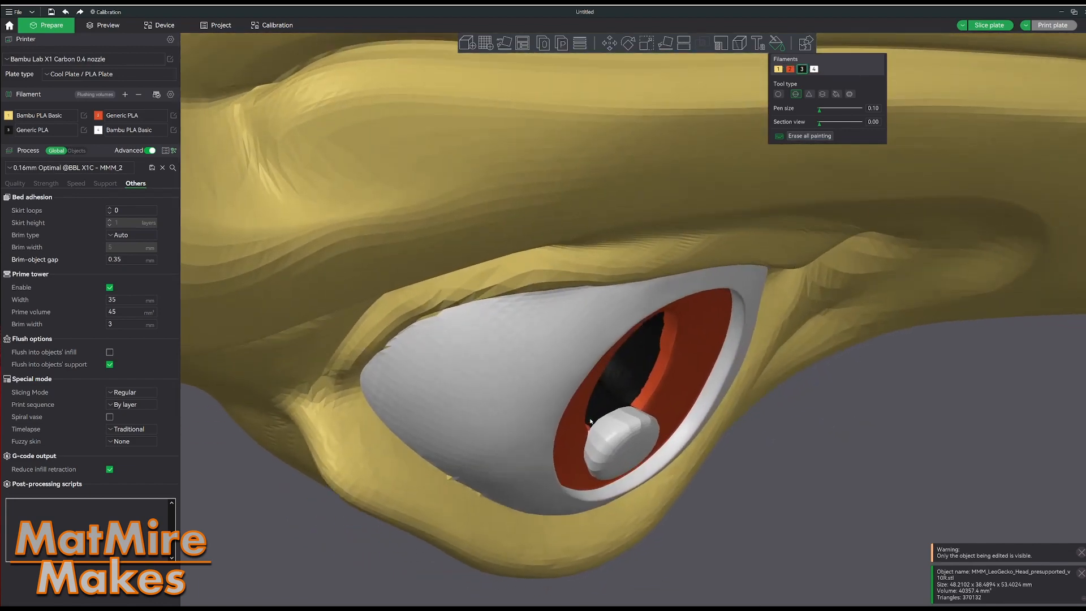
{"action": "left_click_drag", "start_coordinate": [785, 454], "coordinate": [744, 447]}
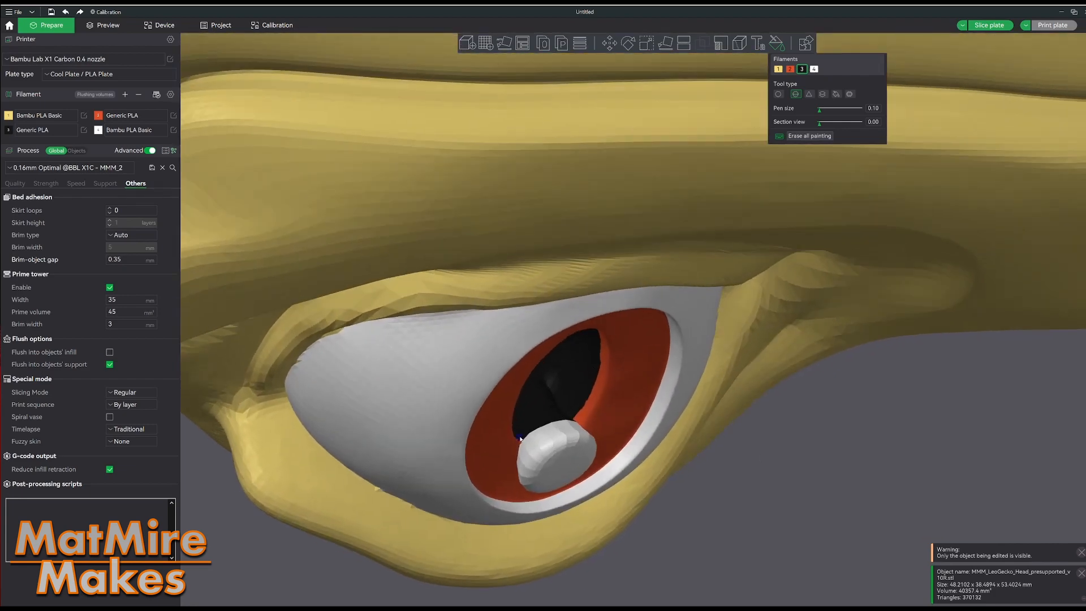
{"action": "left_click_drag", "start_coordinate": [789, 477], "coordinate": [774, 463]}
Step: Finish color painting the smoother gecko head and open the crested gecko head for color painting
{"action": "scroll", "coordinate": [711, 398], "scroll_direction": "down", "scroll_amount": 8}
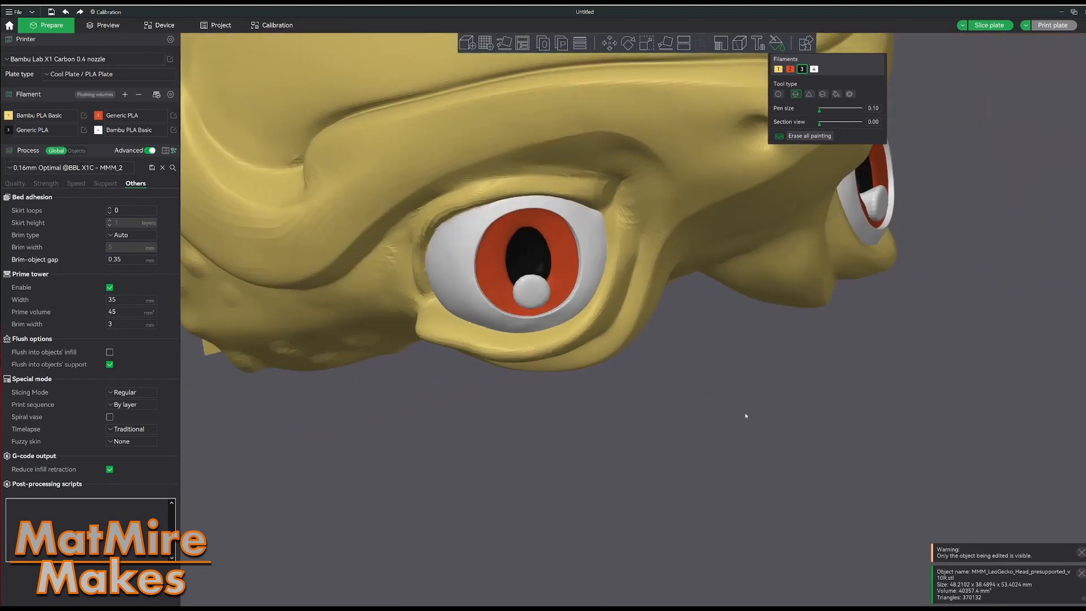
{"action": "mouse_move", "coordinate": [747, 415]}
{"action": "left_mouse_down"}
{"action": "mouse_move", "coordinate": [690, 426]}
{"action": "mouse_move", "coordinate": [650, 454]}
{"action": "mouse_move", "coordinate": [965, 303]}
{"action": "mouse_move", "coordinate": [850, 252]}
{"action": "mouse_move", "coordinate": [796, 455]}
{"action": "mouse_move", "coordinate": [801, 415]}
{"action": "mouse_move", "coordinate": [807, 421]}
{"action": "mouse_move", "coordinate": [709, 362]}
{"action": "left_mouse_up"}
{"action": "scroll", "coordinate": [650, 453], "scroll_direction": "down", "scroll_amount": 5}
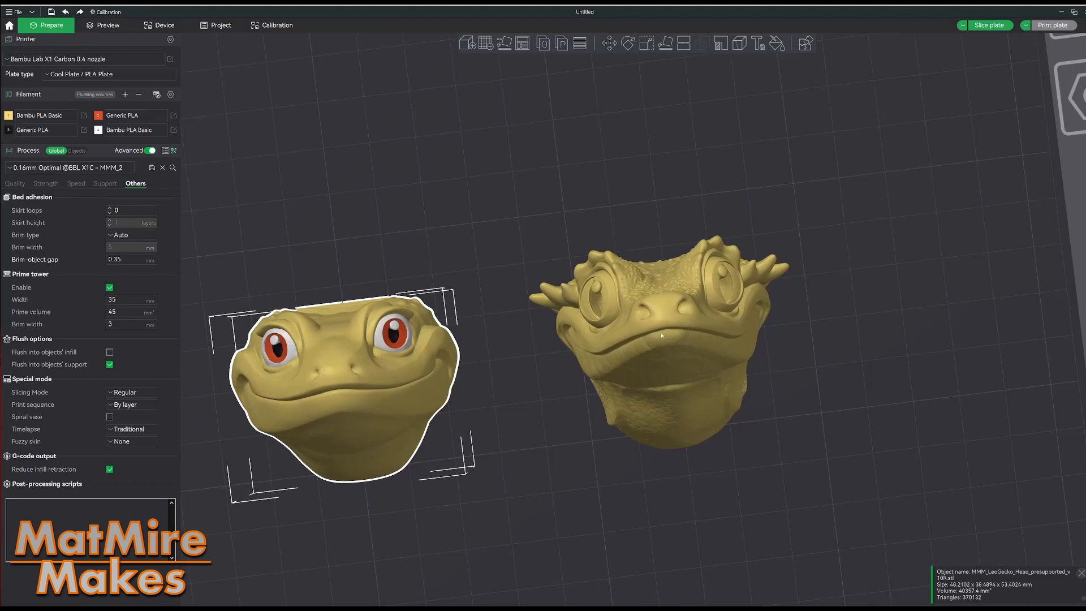
{"action": "left_click", "coordinate": [660, 331]}
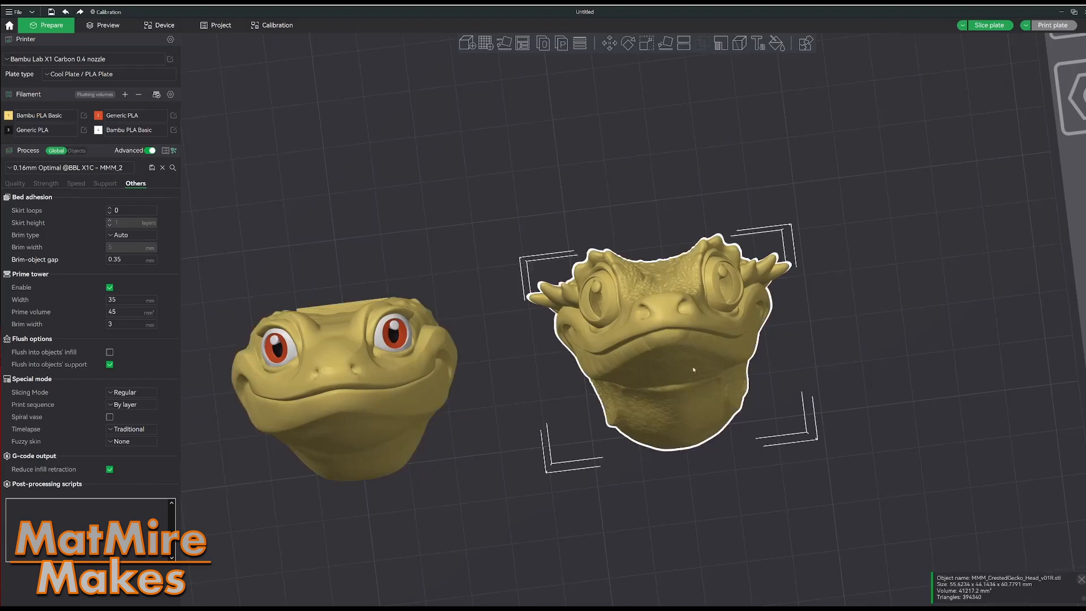
{"action": "scroll", "coordinate": [733, 259], "scroll_direction": "up", "scroll_amount": 3}
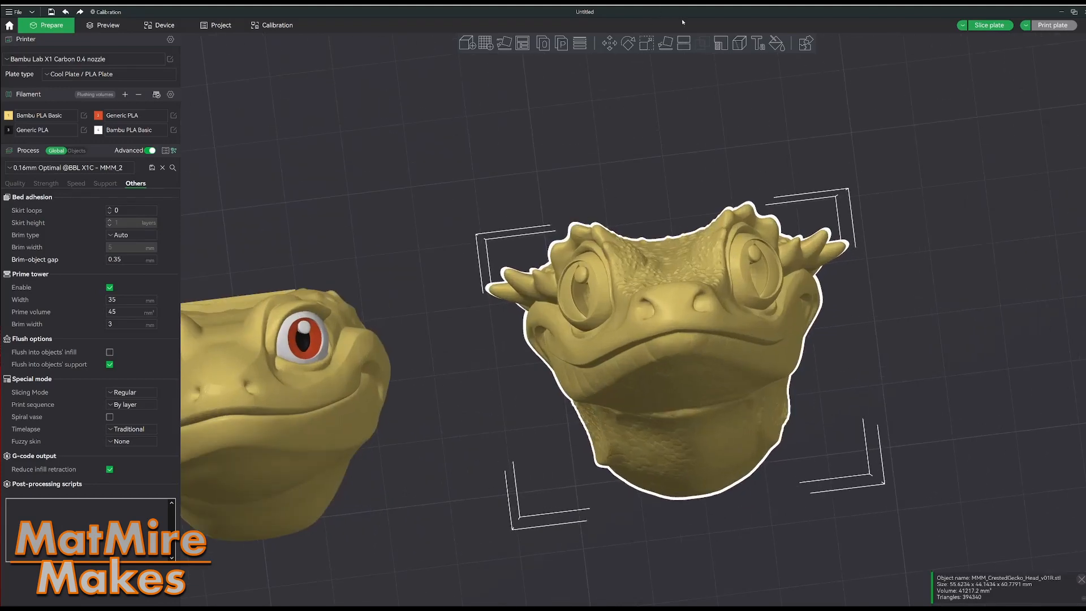
{"action": "scroll", "coordinate": [653, 199], "scroll_direction": "up", "scroll_amount": 6}
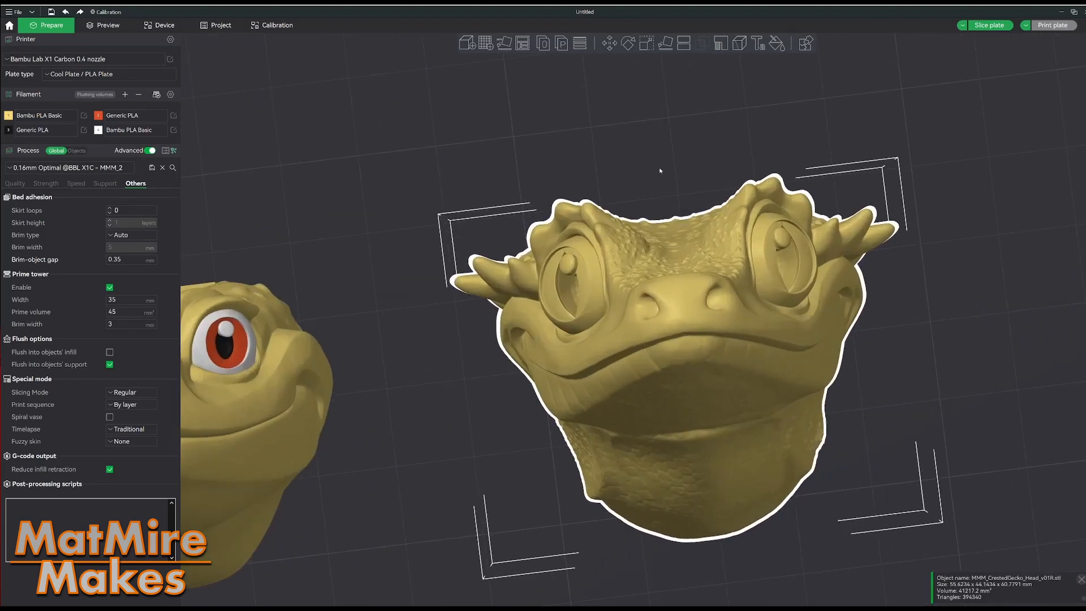
{"action": "middle_click_drag", "start_coordinate": [734, 288], "coordinate": [636, 215]}
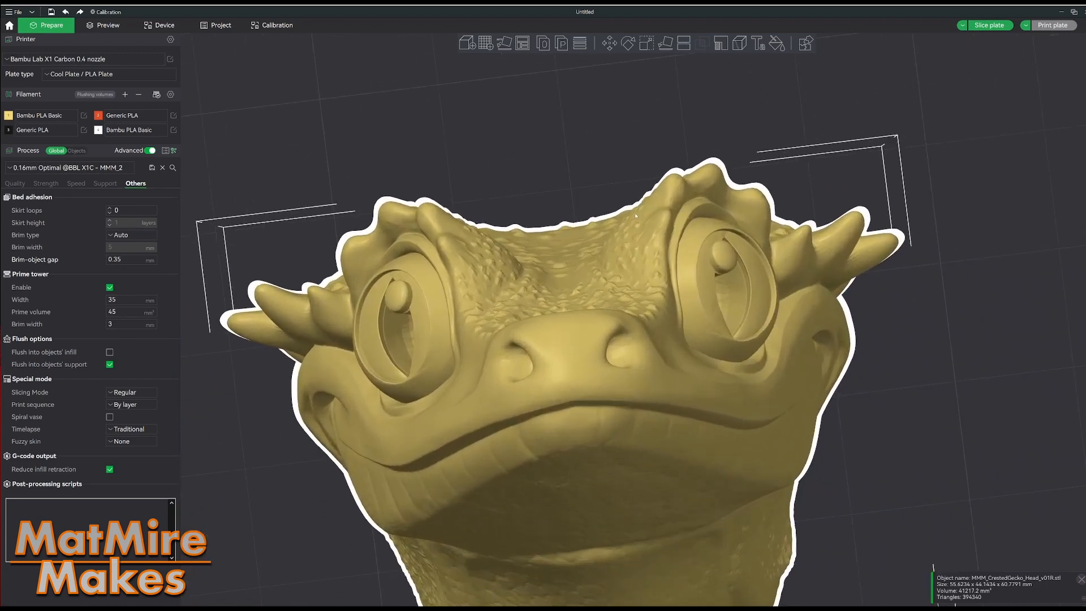
{"action": "left_click", "coordinate": [777, 44]}
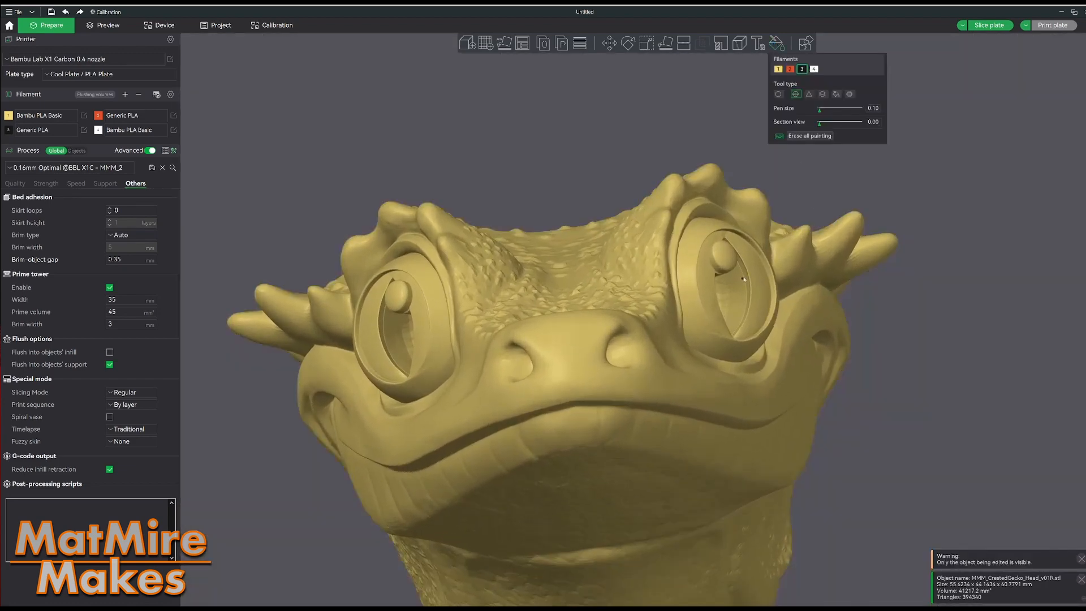
Step: Smart fill the crested gecko's left pupil recess with black filament 3, using edge detection and a smart fill angle of 37
{"action": "scroll", "coordinate": [743, 279], "scroll_direction": "up", "scroll_amount": 5}
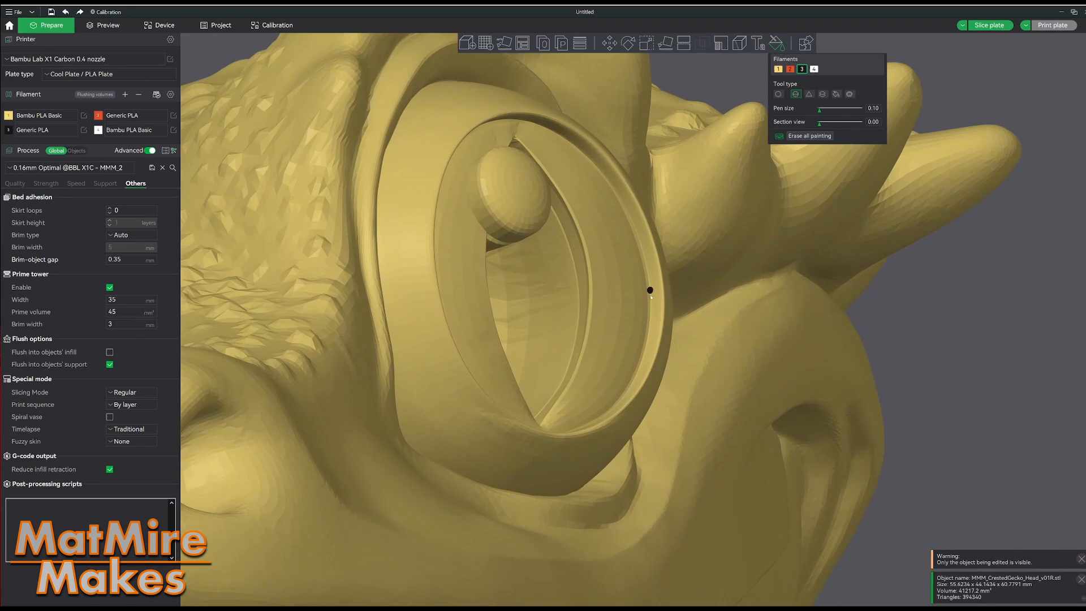
{"action": "left_click_drag", "start_coordinate": [650, 291], "coordinate": [513, 74]}
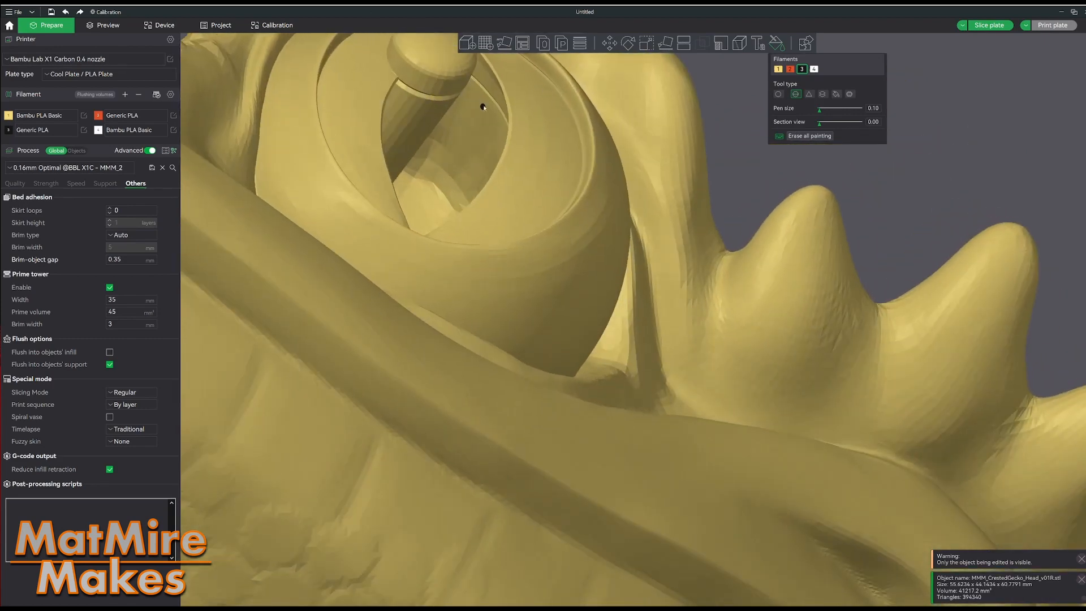
{"action": "scroll", "coordinate": [591, 131], "scroll_direction": "down", "scroll_amount": 5}
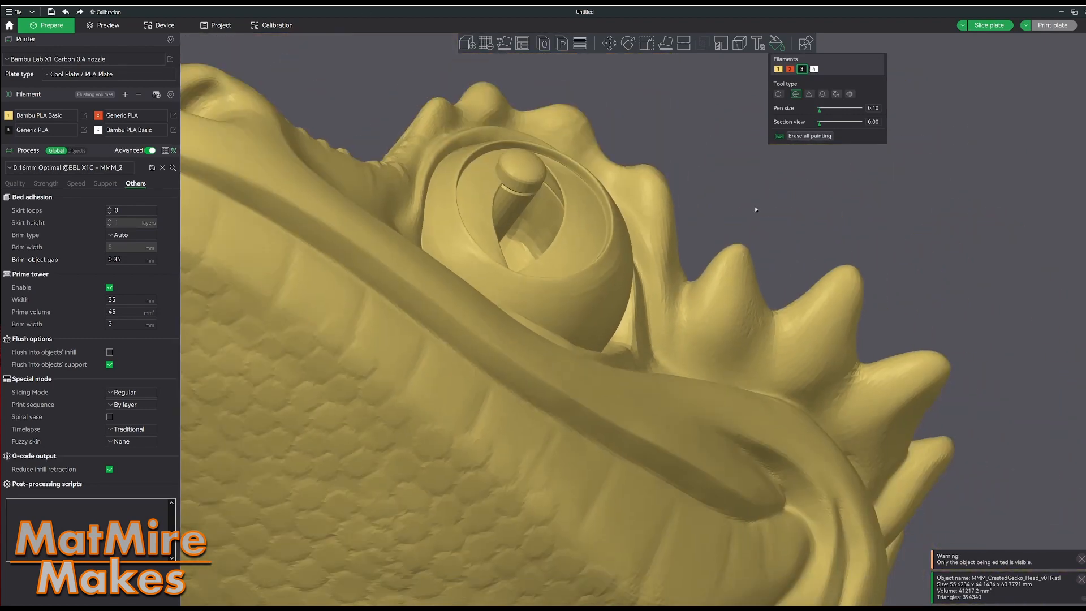
{"action": "left_click_drag", "start_coordinate": [592, 130], "coordinate": [916, 170]}
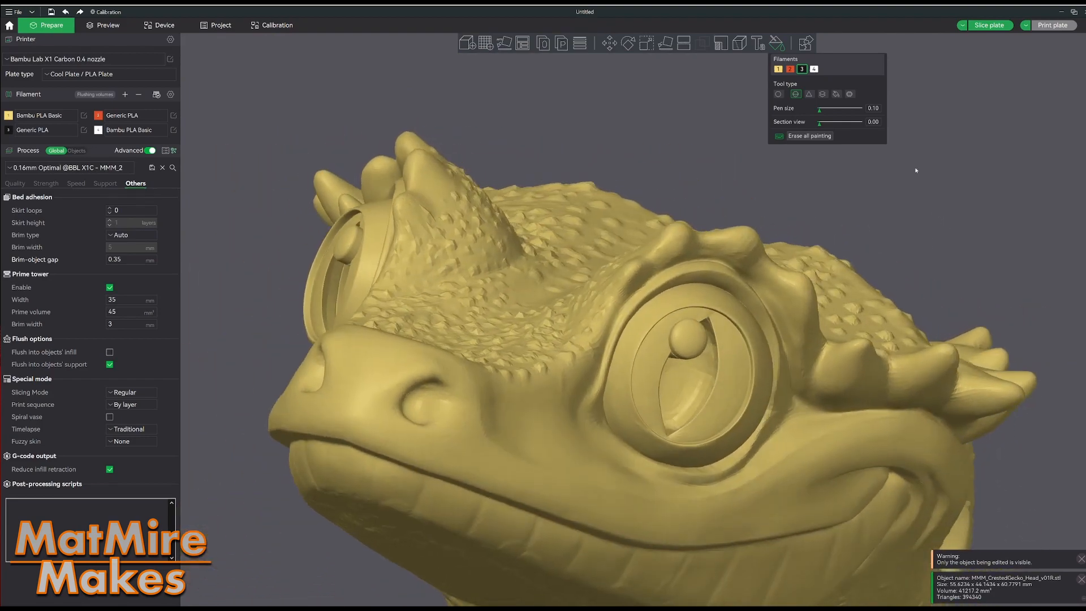
{"action": "left_click", "coordinate": [836, 94]}
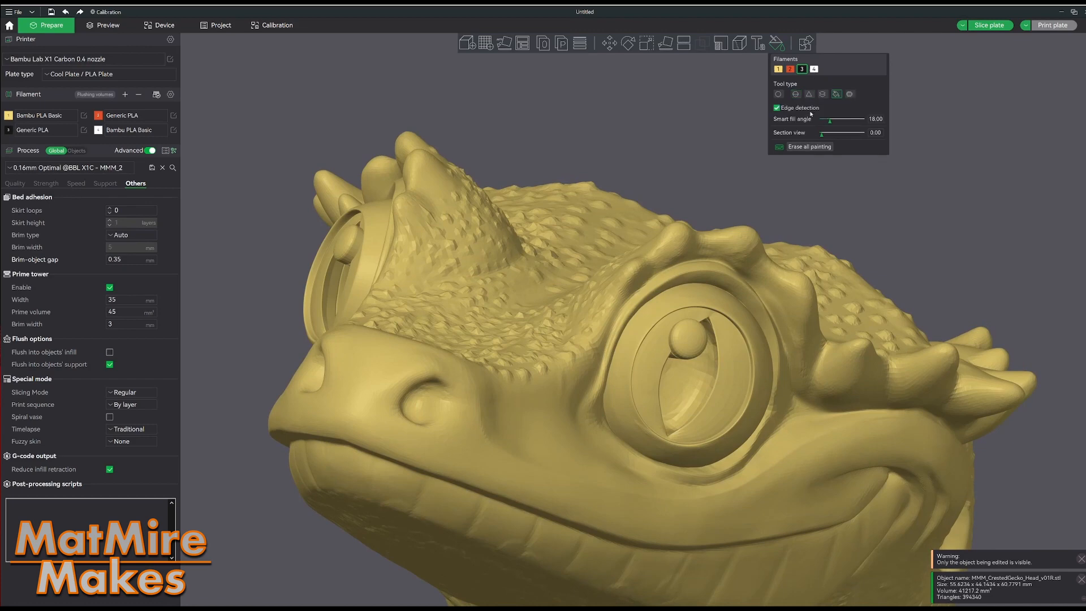
{"action": "left_click_drag", "start_coordinate": [843, 124], "coordinate": [843, 124]}
{"action": "scroll", "coordinate": [699, 378], "scroll_direction": "down", "scroll_amount": 2, "text": "alt"}
{"action": "left_click", "coordinate": [697, 379]}
{"action": "mouse_move", "coordinate": [911, 261]}
{"action": "left_mouse_down"}
{"action": "mouse_move", "coordinate": [936, 233]}
{"action": "mouse_move", "coordinate": [943, 249]}
{"action": "mouse_move", "coordinate": [911, 263]}
{"action": "left_mouse_up"}
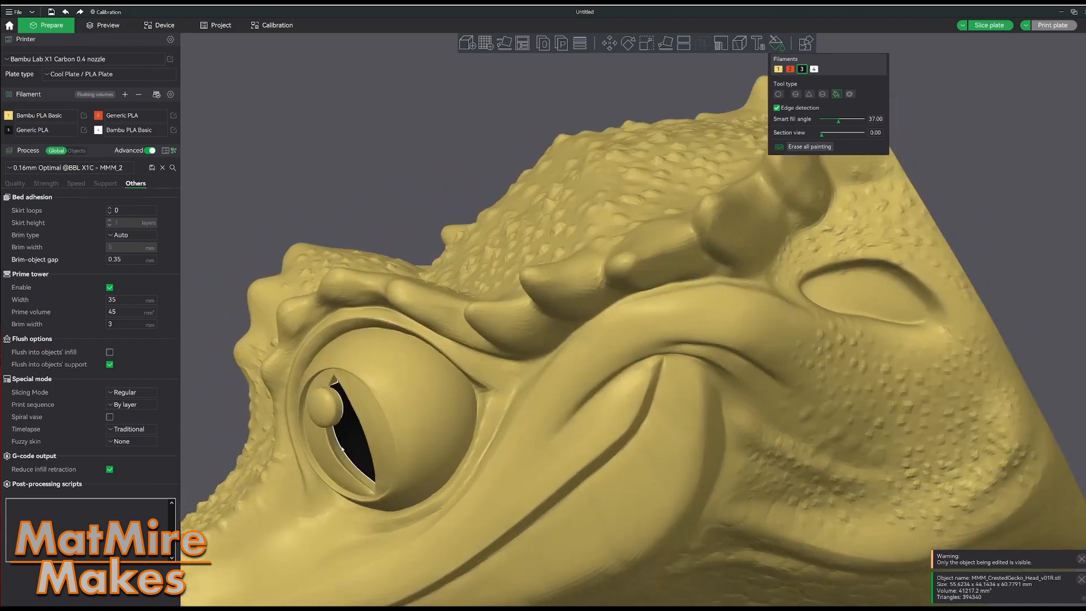
Step: Smart fill the cap of the left eye's highlight with white filament 4
{"action": "left_click_drag", "start_coordinate": [425, 188], "coordinate": [688, 396]}
{"action": "scroll", "coordinate": [637, 262], "scroll_direction": "up", "scroll_amount": 4}
{"action": "left_click_drag", "start_coordinate": [637, 262], "coordinate": [638, 209]}
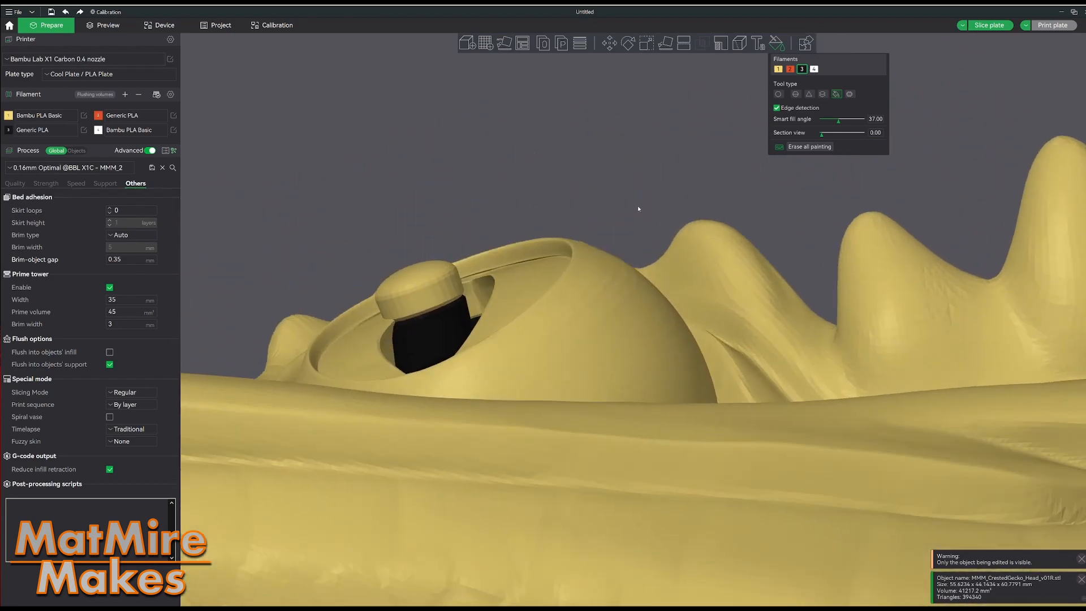
{"action": "left_click", "coordinate": [815, 70]}
{"action": "left_click", "coordinate": [421, 286]}
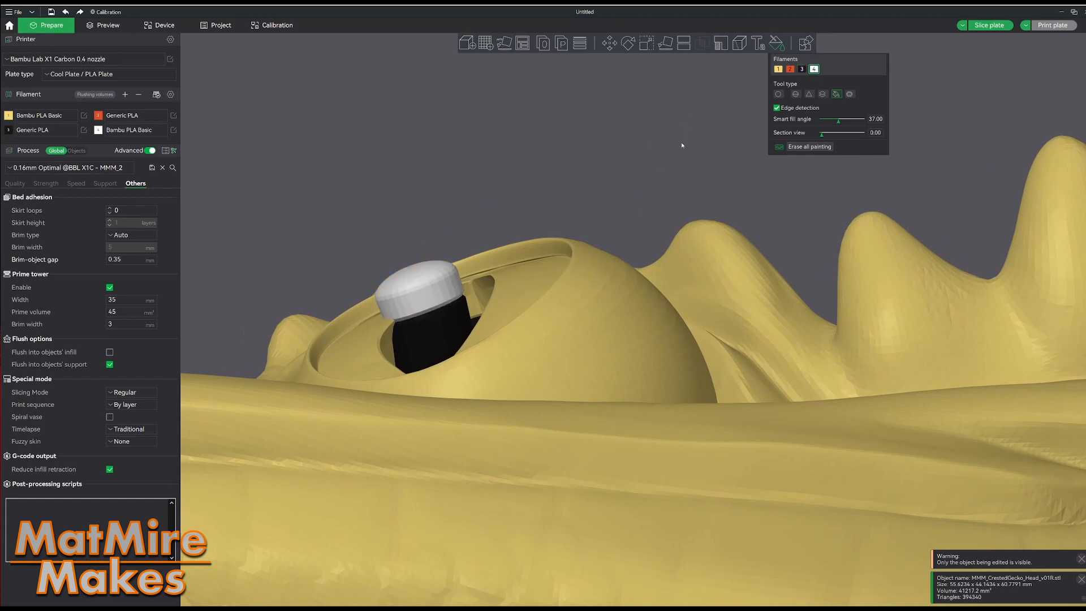
Step: Smart fill the crested gecko's left iris with red filament 2, including the recess ledge above the pupil
{"action": "left_click_drag", "start_coordinate": [683, 145], "coordinate": [703, 139]}
{"action": "left_click", "coordinate": [790, 69]}
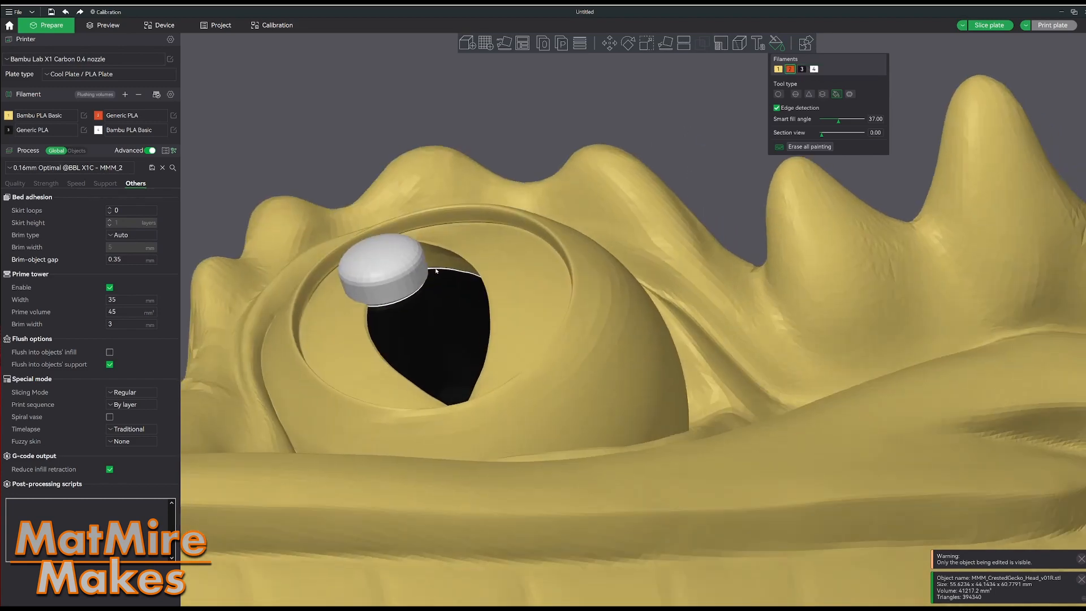
{"action": "left_click", "coordinate": [469, 261]}
{"action": "scroll", "coordinate": [554, 166], "scroll_direction": "down", "scroll_amount": 2}
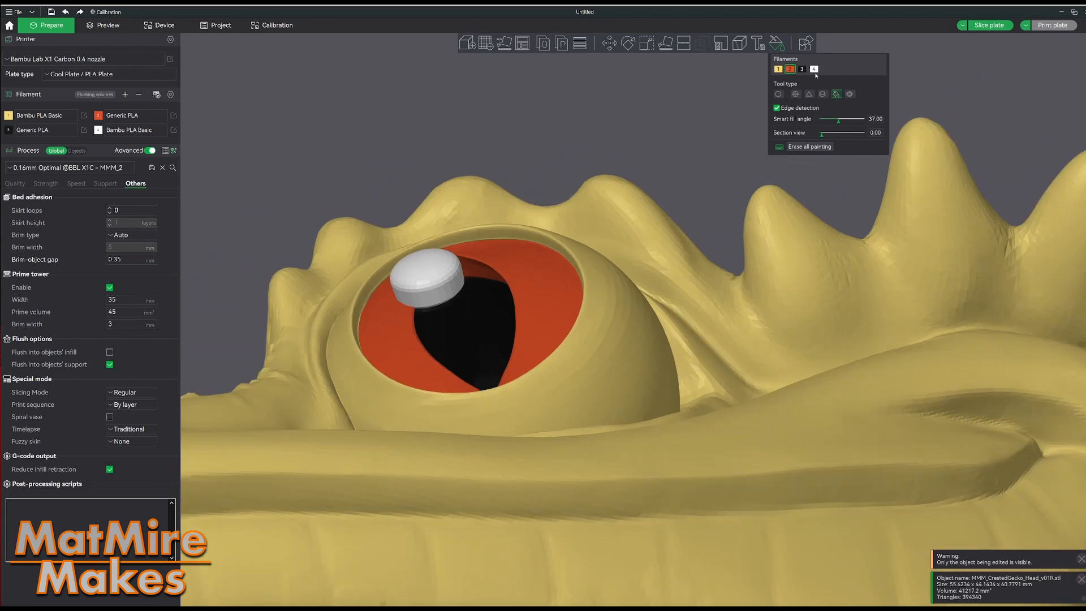
Step: Smart fill the white of the left eye with white filament 4, lowering the smart fill angle to 17
{"action": "left_click", "coordinate": [815, 70]}
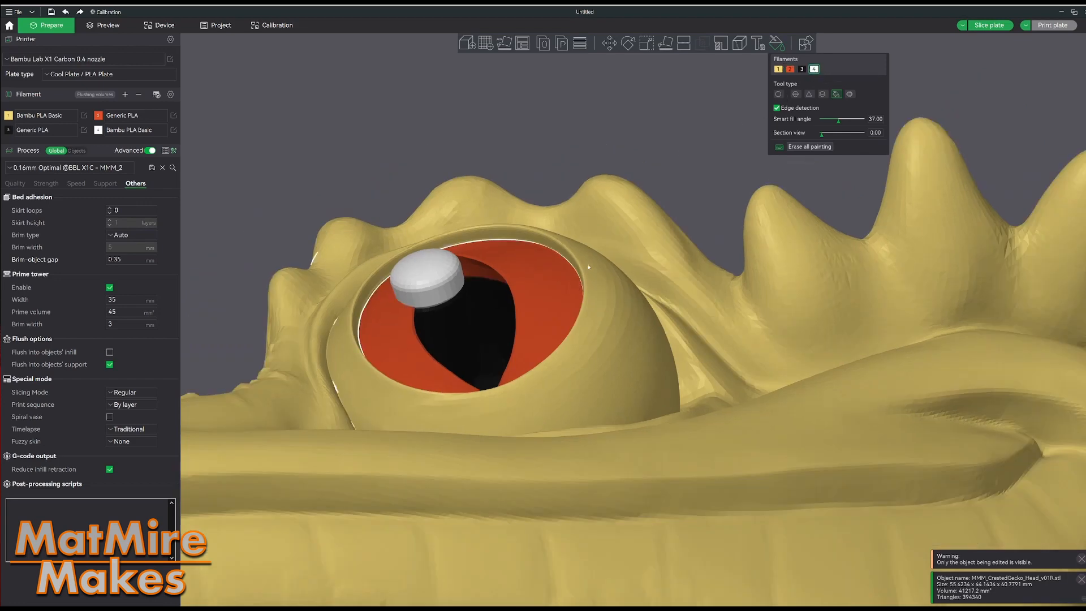
{"action": "left_click", "coordinate": [588, 267]}
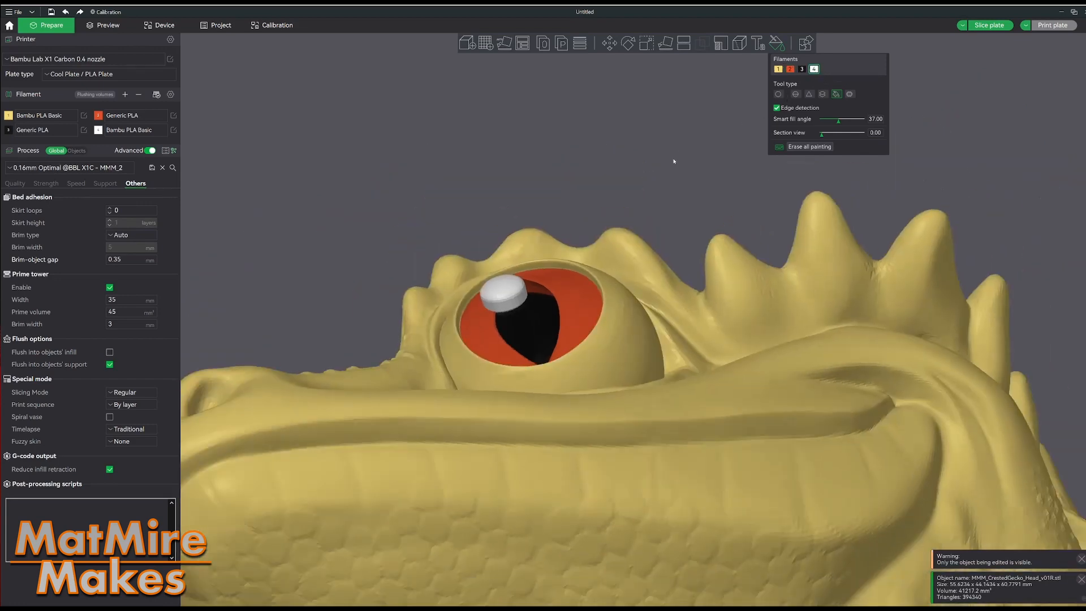
{"action": "scroll", "coordinate": [628, 404], "scroll_direction": "down", "scroll_amount": 18, "text": "ctrl"}
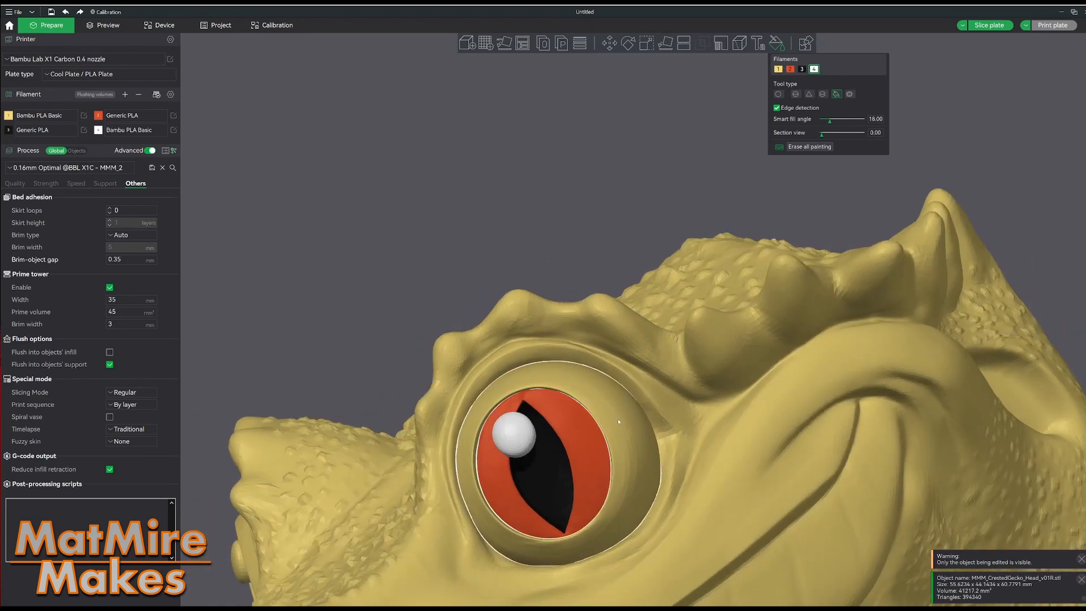
{"action": "scroll", "coordinate": [618, 419], "scroll_direction": "down", "scroll_amount": 1, "text": "ctrl"}
{"action": "left_click", "coordinate": [633, 378]}
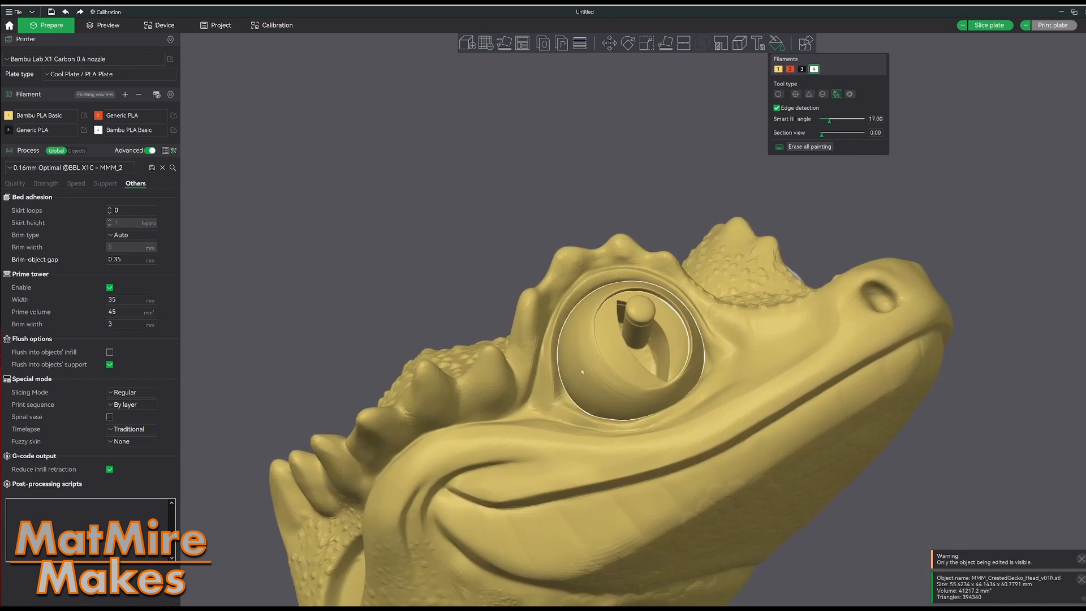
Step: Smart fill the white of the right eye and the cap of its highlight with white filament 4
{"action": "left_click", "coordinate": [582, 372]}
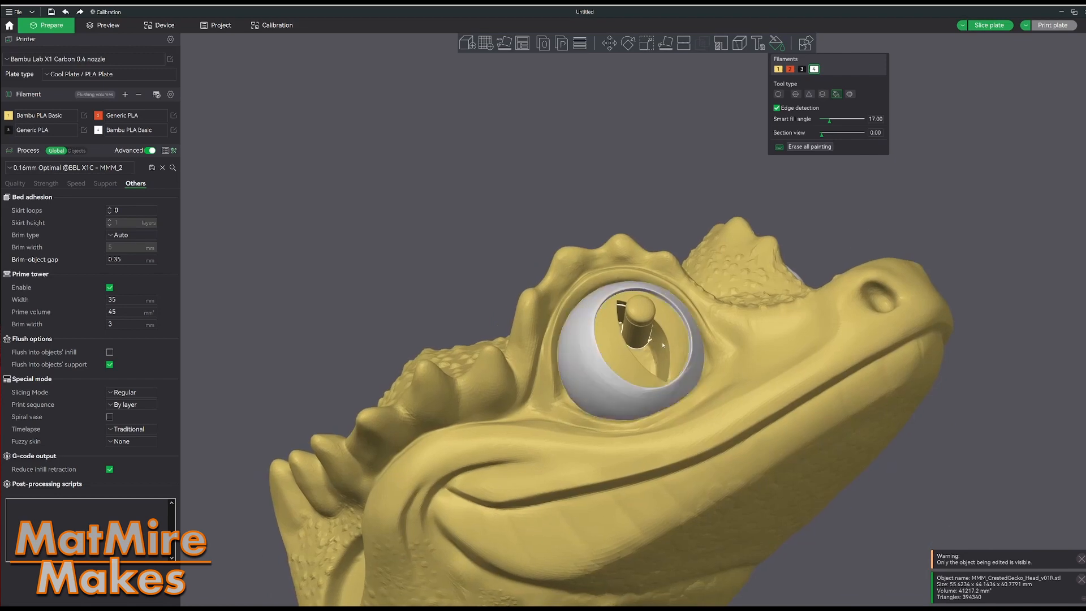
{"action": "left_click", "coordinate": [643, 318]}
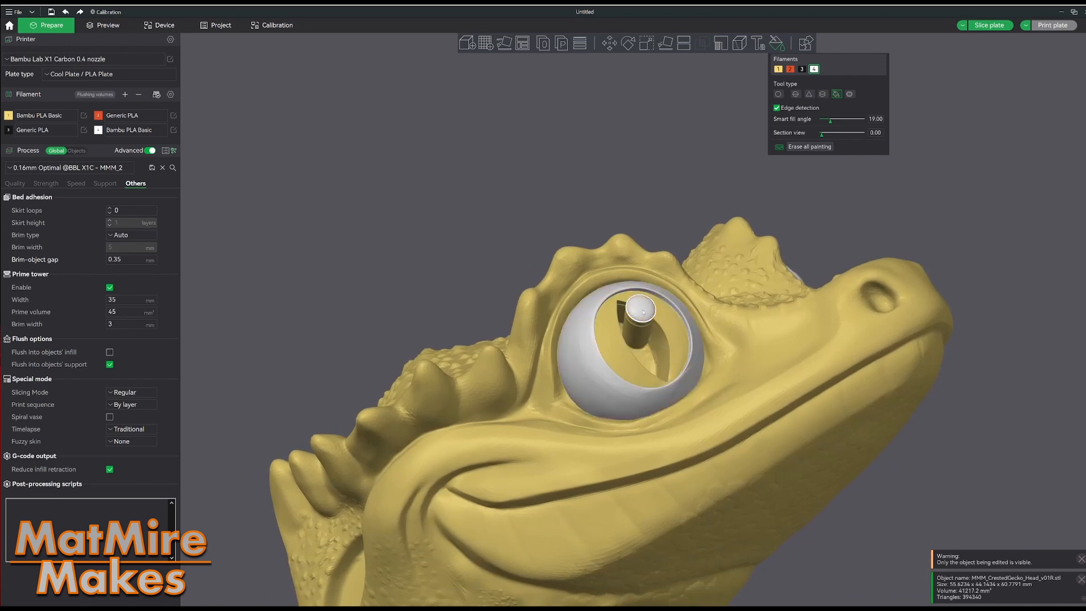
Step: Raise the smart fill angle to 25 and smart fill the right pupil recess with black filament 3
{"action": "scroll", "coordinate": [643, 312], "scroll_direction": "up", "scroll_amount": 2, "text": "alt"}
{"action": "left_click", "coordinate": [802, 69]}
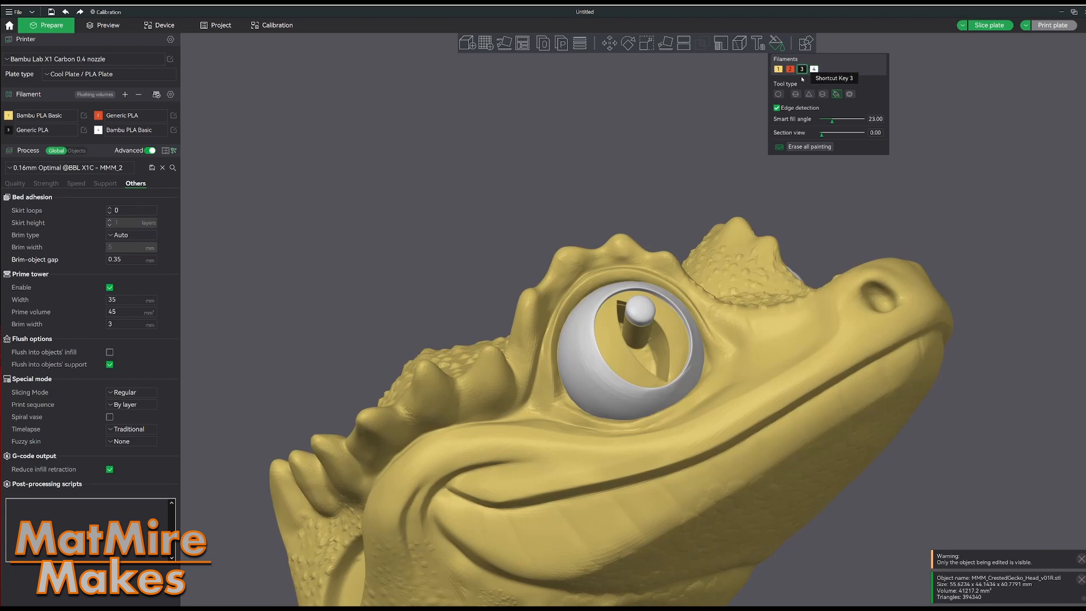
{"action": "left_click", "coordinate": [653, 354]}
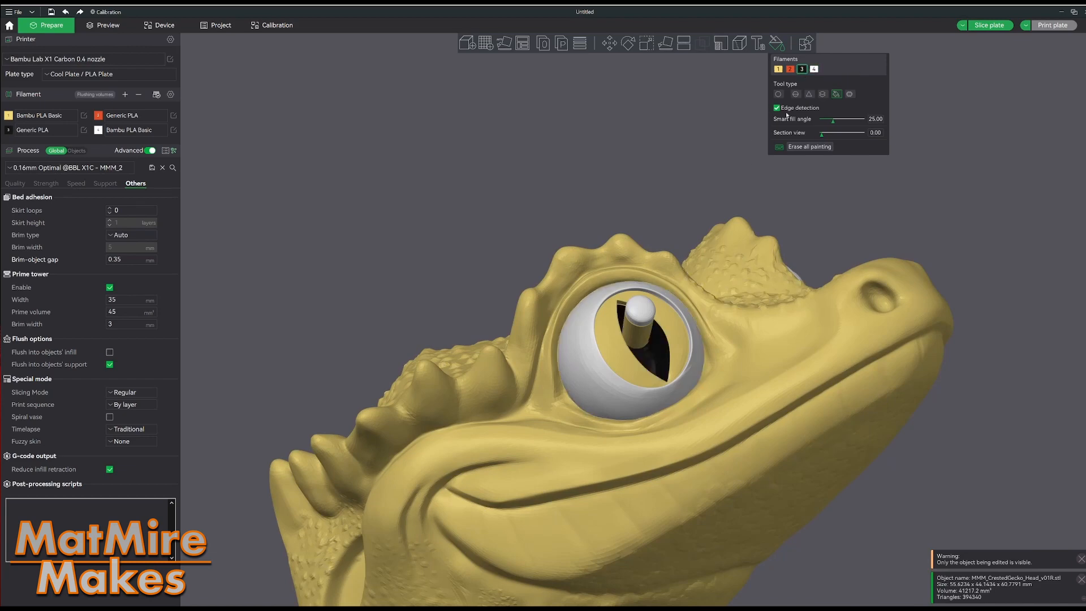
Step: At a smart fill angle of 22, fill the right iris with red filament 2 and the highlight's stem with black filament 3
{"action": "left_click", "coordinate": [791, 69]}
{"action": "scroll", "coordinate": [675, 343], "scroll_direction": "down", "scroll_amount": 3, "text": "alt"}
{"action": "left_click", "coordinate": [676, 344]}
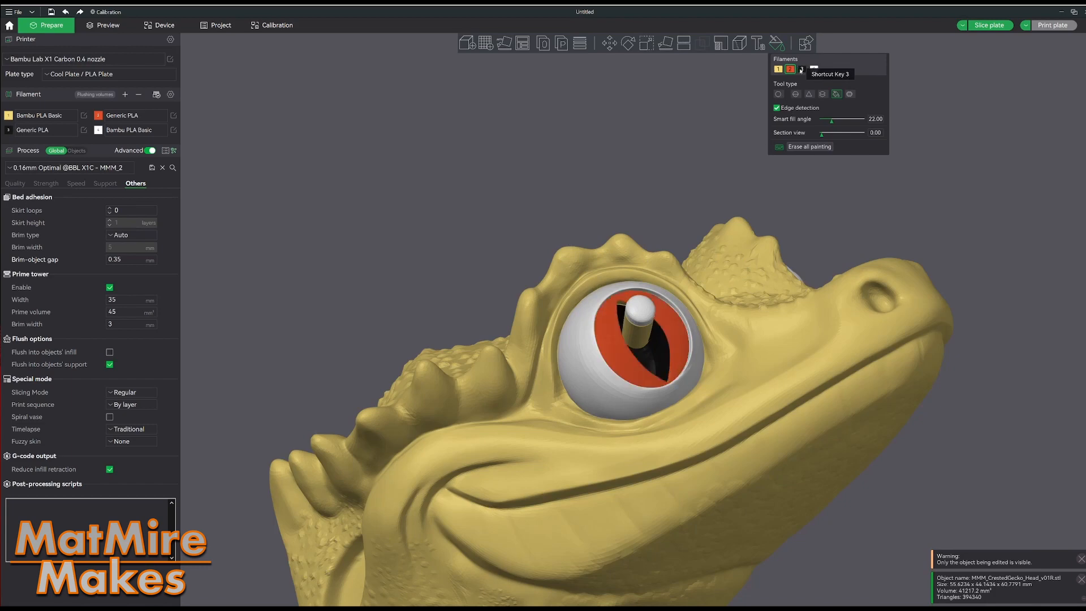
{"action": "left_click", "coordinate": [802, 69]}
{"action": "left_click", "coordinate": [646, 336]}
{"action": "left_click_drag", "start_coordinate": [837, 192], "coordinate": [789, 176]}
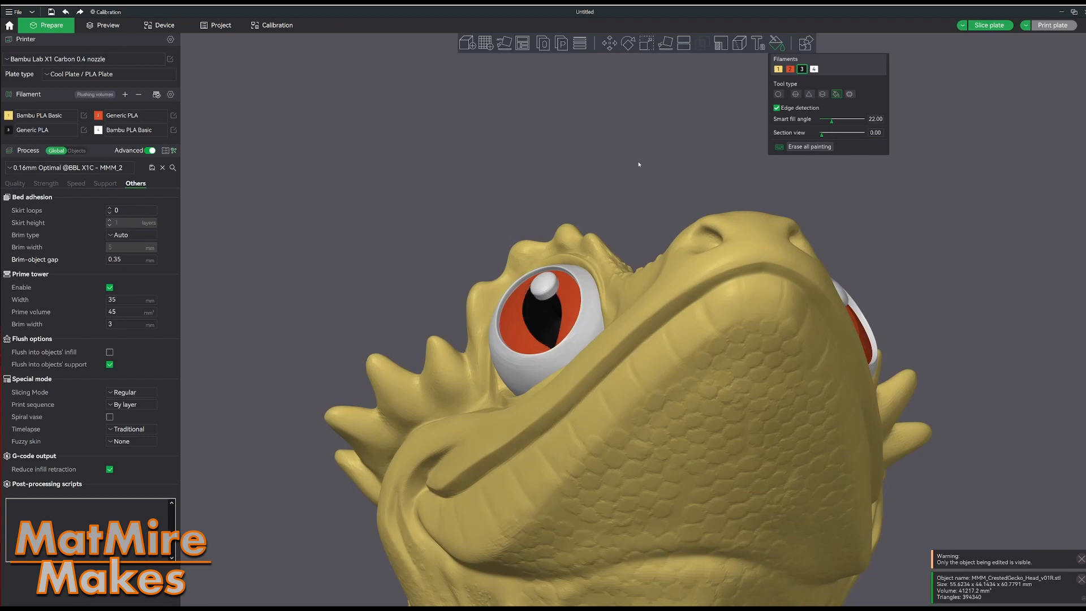
Step: Examine the right eye's pupil walls, highlight and iris from several angles for unpainted spots
{"action": "left_click", "coordinate": [791, 69]}
{"action": "left_click_drag", "start_coordinate": [613, 169], "coordinate": [643, 169]}
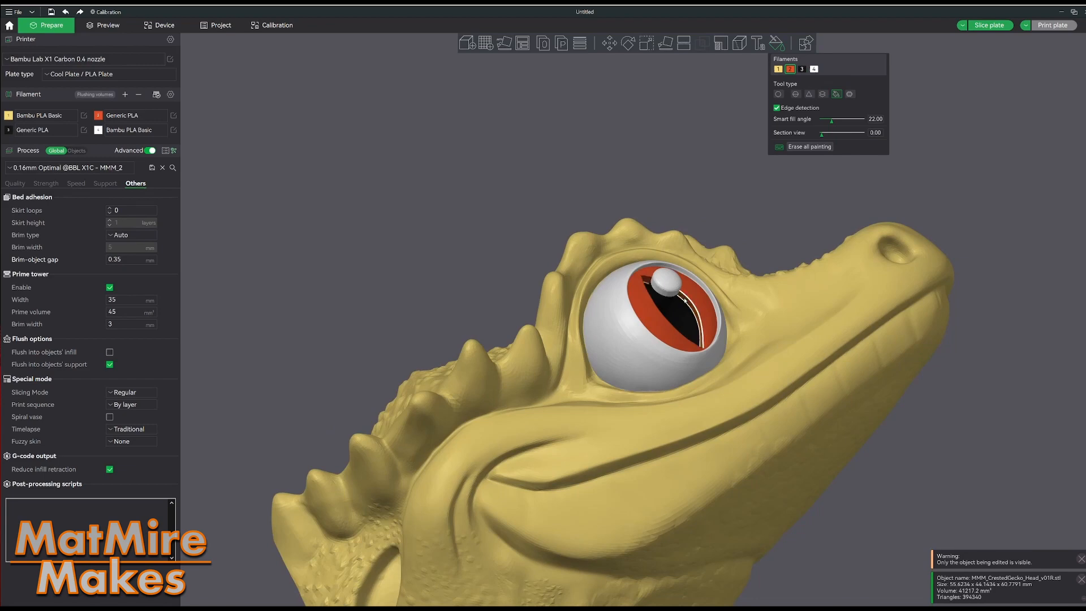
{"action": "left_click_drag", "start_coordinate": [698, 214], "coordinate": [631, 247]}
{"action": "scroll", "coordinate": [631, 247], "scroll_direction": "up", "scroll_amount": 4}
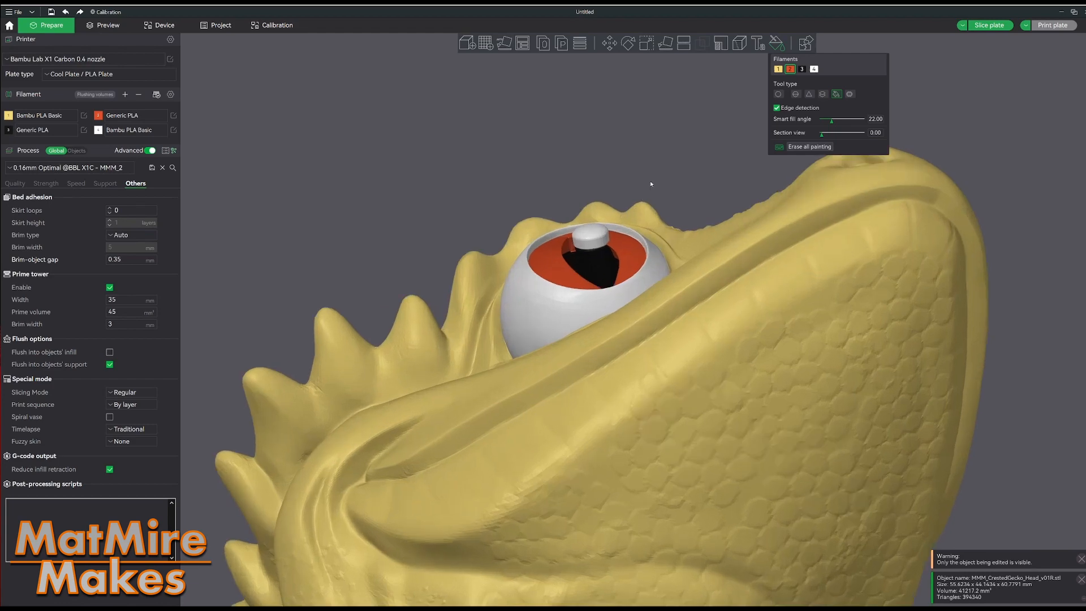
{"action": "left_click", "coordinate": [802, 69]}
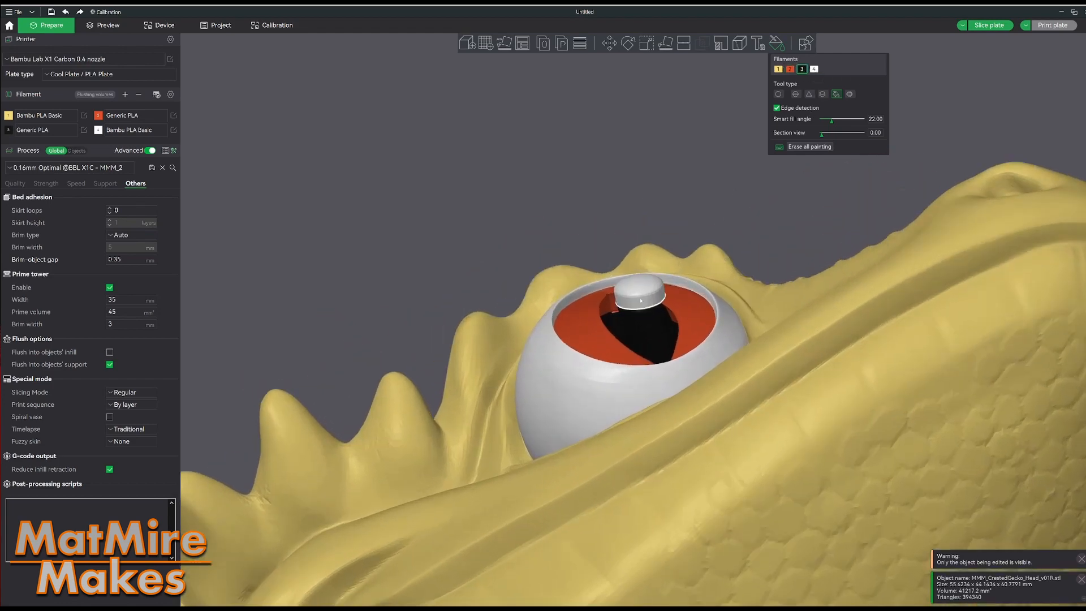
{"action": "scroll", "coordinate": [638, 205], "scroll_direction": "down", "scroll_amount": 6}
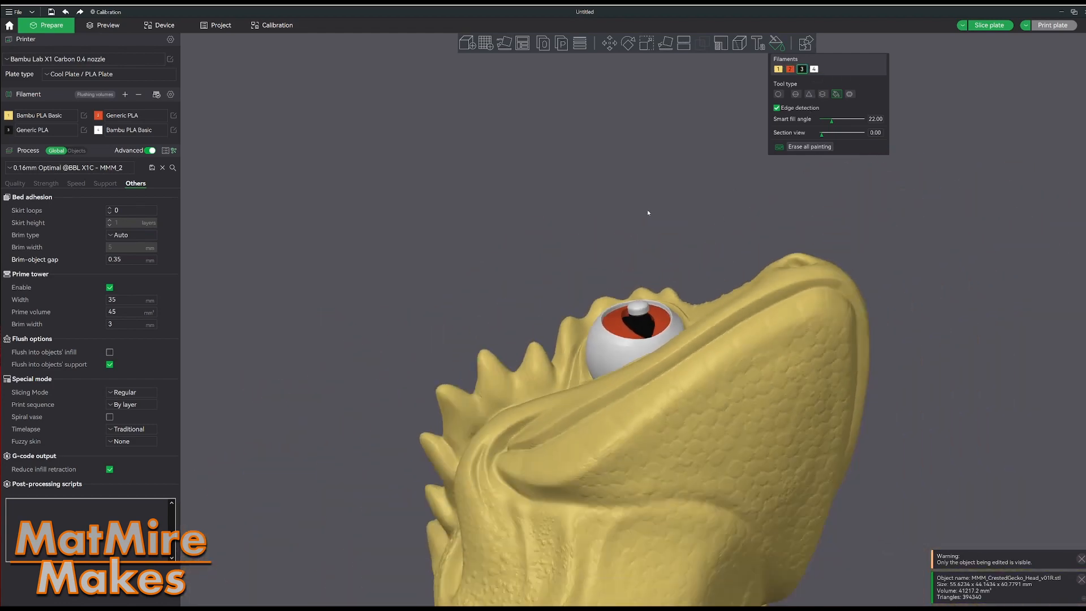
{"action": "left_click_drag", "start_coordinate": [647, 210], "coordinate": [924, 336]}
{"action": "scroll", "coordinate": [910, 254], "scroll_direction": "up", "scroll_amount": 3}
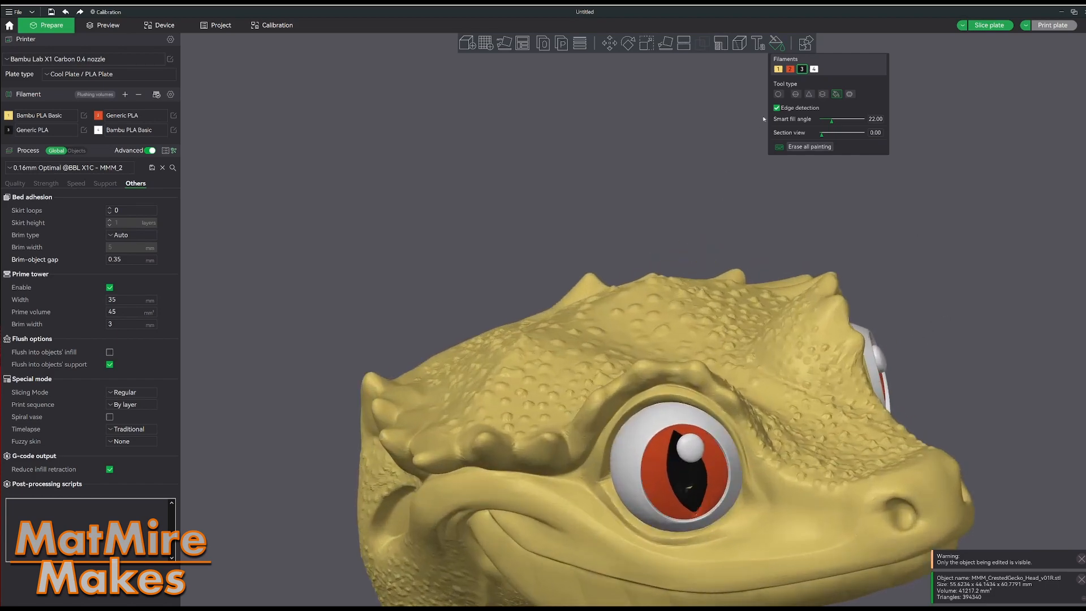
Step: Use gap fill with a gap area of 5.00 to clean up leftover specks in the painted eyes
{"action": "left_click", "coordinate": [850, 95]}
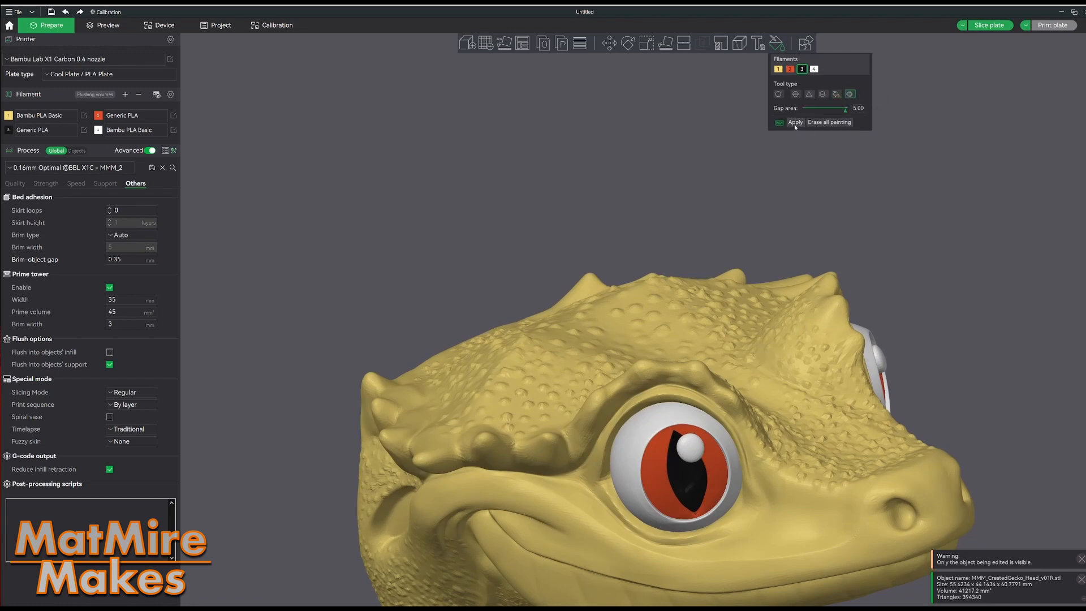
{"action": "scroll", "coordinate": [899, 339], "scroll_direction": "down", "scroll_amount": 7}
{"action": "mouse_move", "coordinate": [909, 337]}
{"action": "left_mouse_down"}
{"action": "mouse_move", "coordinate": [875, 335]}
{"action": "mouse_move", "coordinate": [849, 351]}
{"action": "mouse_move", "coordinate": [909, 314]}
{"action": "mouse_move", "coordinate": [872, 333]}
{"action": "mouse_move", "coordinate": [869, 324]}
{"action": "mouse_move", "coordinate": [885, 340]}
{"action": "mouse_move", "coordinate": [924, 321]}
{"action": "mouse_move", "coordinate": [882, 308]}
{"action": "mouse_move", "coordinate": [878, 274]}
{"action": "mouse_move", "coordinate": [850, 283]}
{"action": "mouse_move", "coordinate": [892, 327]}
{"action": "mouse_move", "coordinate": [851, 267]}
{"action": "mouse_move", "coordinate": [905, 334]}
{"action": "left_mouse_up"}
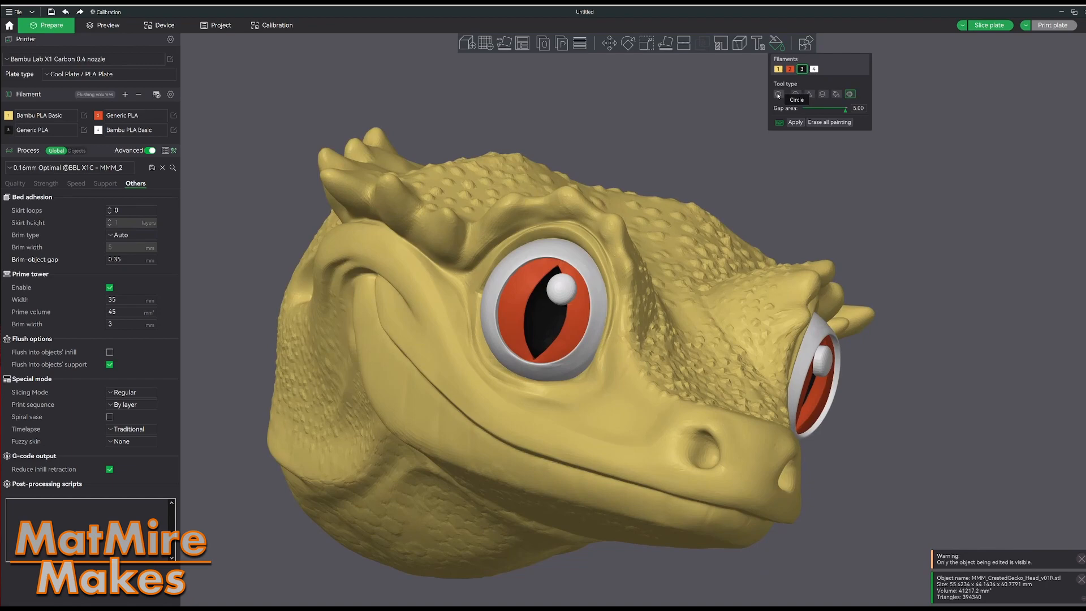
{"action": "left_click_drag", "start_coordinate": [928, 143], "coordinate": [910, 143]}
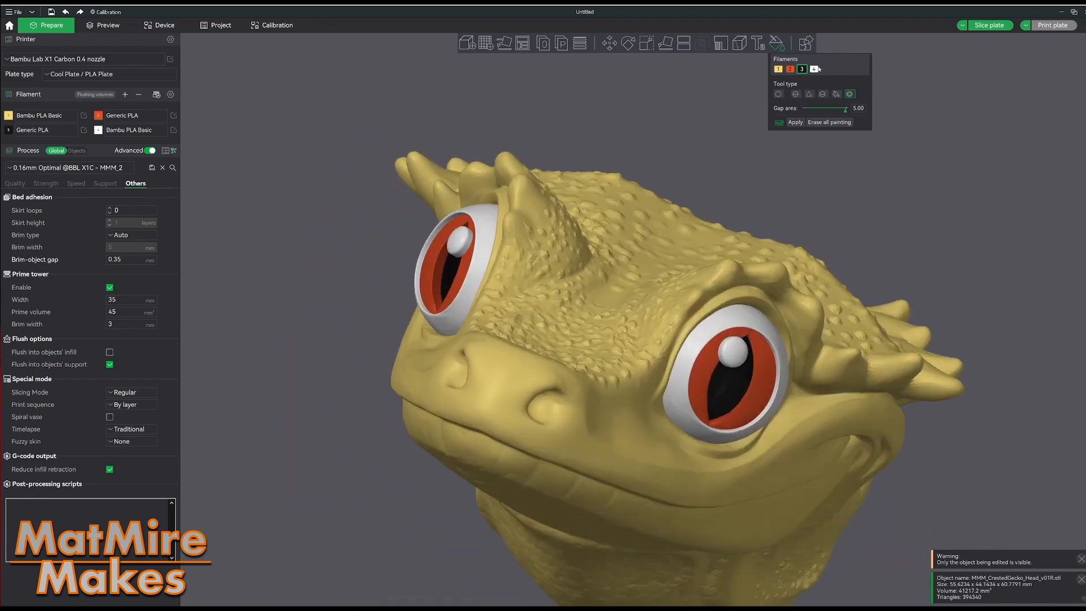
Step: Paint a thin line along the left lower lip with the circle brush, white filament 4 and pen size 0.10, and undo the last strokes
{"action": "left_click", "coordinate": [815, 69]}
{"action": "left_click", "coordinate": [778, 94]}
{"action": "scroll", "coordinate": [971, 240], "scroll_direction": "down", "scroll_amount": 2}
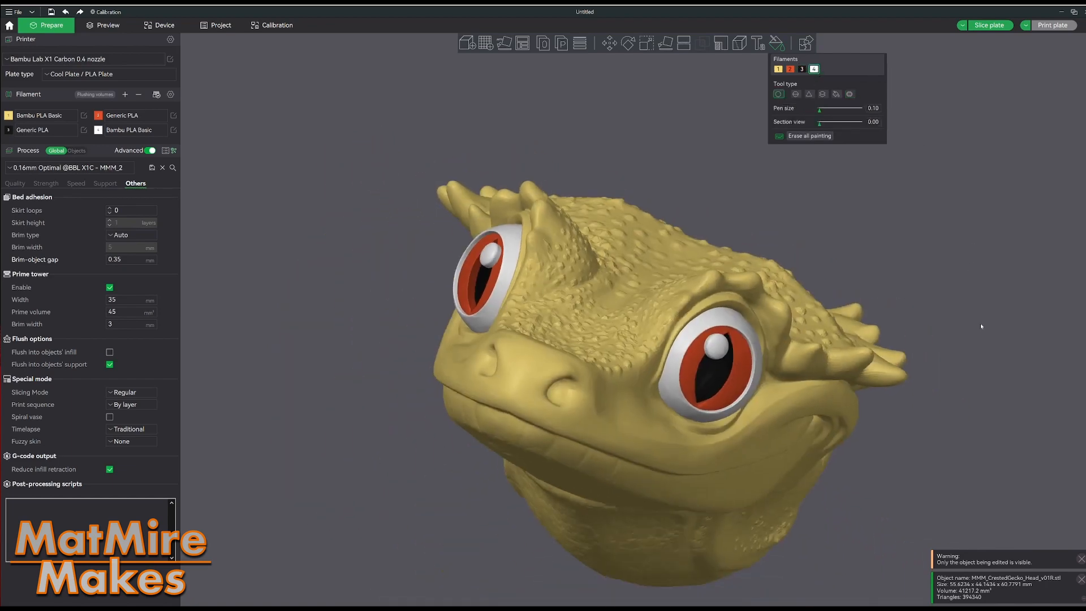
{"action": "mouse_move", "coordinate": [981, 326]}
{"action": "left_mouse_down"}
{"action": "mouse_move", "coordinate": [976, 345]}
{"action": "mouse_move", "coordinate": [966, 336]}
{"action": "left_mouse_up"}
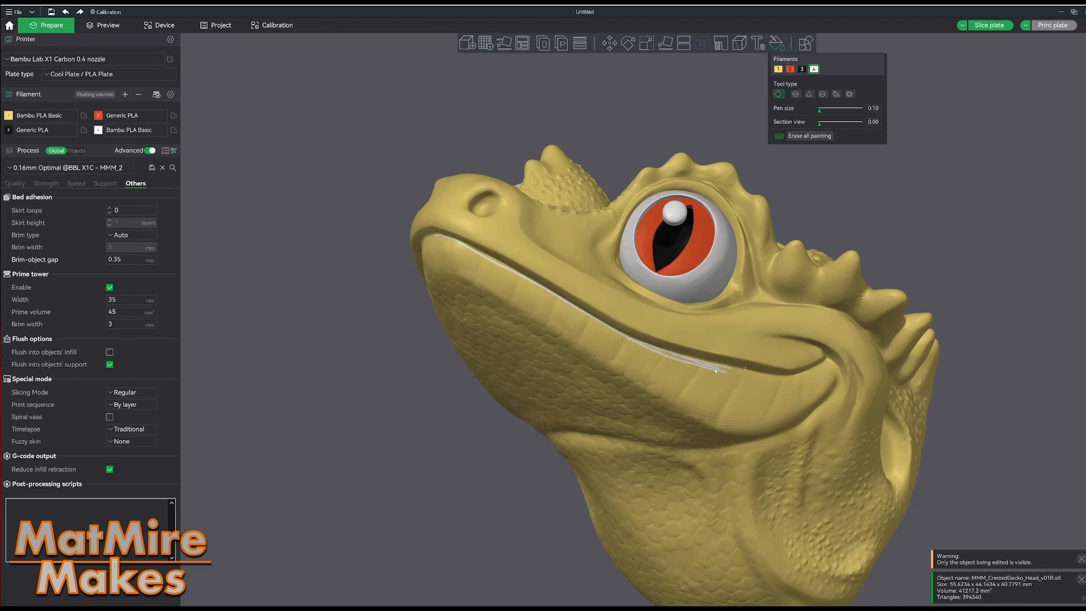
{"action": "key", "text": "ctrl+z"}
{"action": "key", "text": "ctrl+z"}
Step: Outline the left half of the lower lip in white at pen size 0.67 and smart fill the enclosed area with filament 4
{"action": "mouse_move", "coordinate": [652, 353]}
{"action": "left_mouse_down"}
{"action": "mouse_move", "coordinate": [782, 383]}
{"action": "mouse_move", "coordinate": [816, 374]}
{"action": "mouse_move", "coordinate": [810, 410]}
{"action": "mouse_move", "coordinate": [718, 421]}
{"action": "left_mouse_up"}
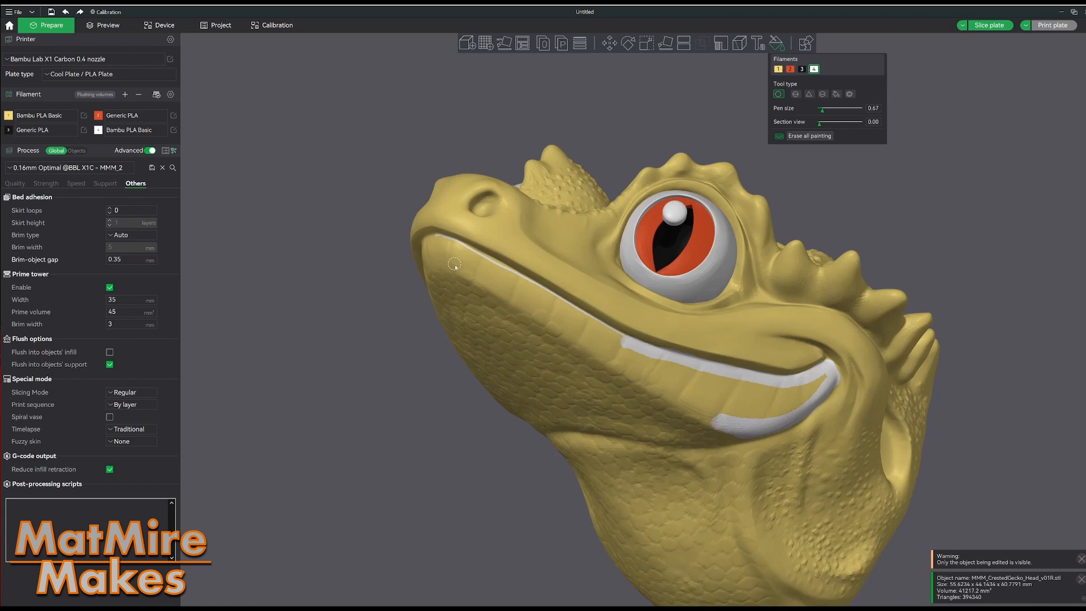
{"action": "left_click_drag", "start_coordinate": [456, 269], "coordinate": [710, 418]}
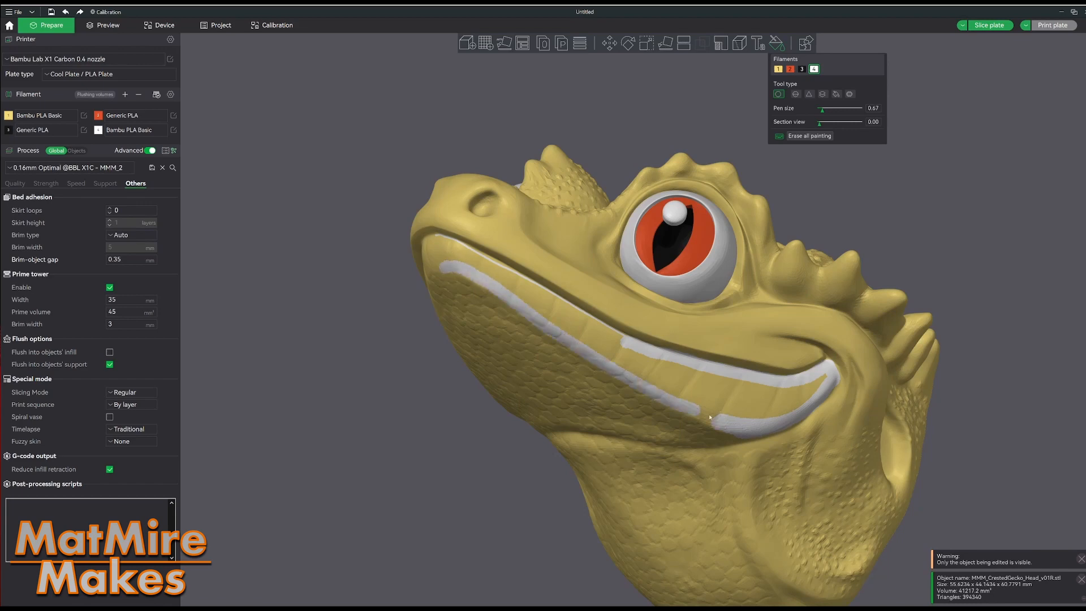
{"action": "left_click_drag", "start_coordinate": [444, 263], "coordinate": [438, 253]}
{"action": "left_click", "coordinate": [837, 94]}
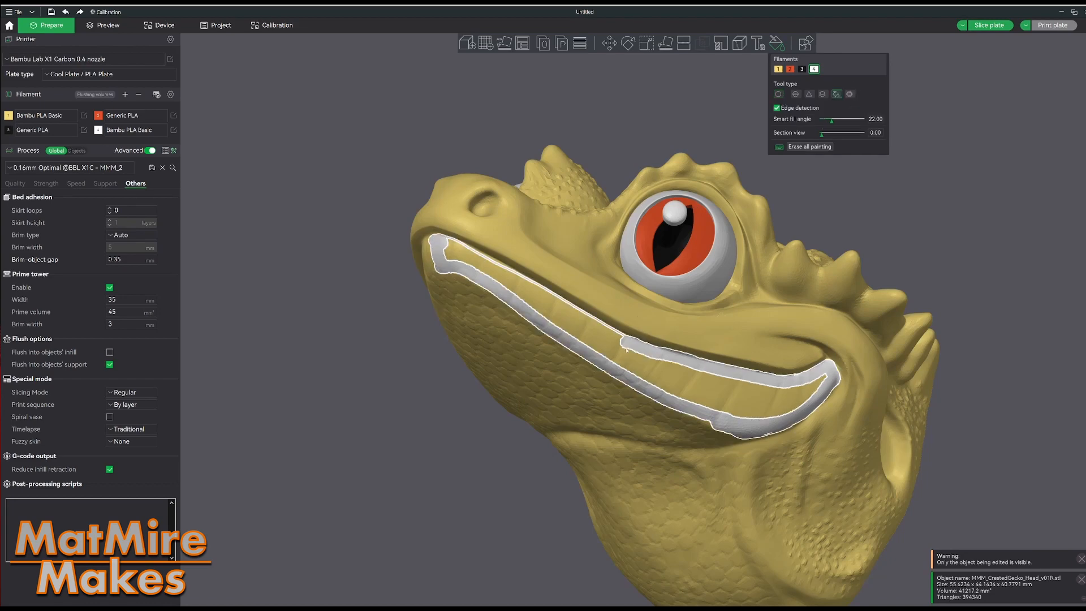
{"action": "left_click", "coordinate": [644, 368]}
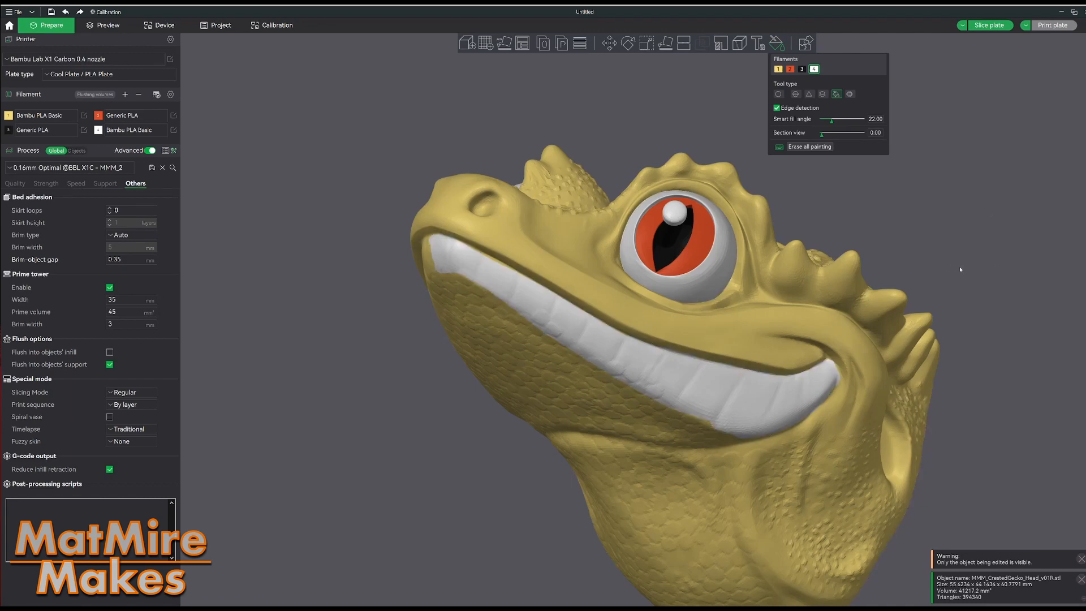
Step: Outline the right half of the lower lip with the circle brush, using white filament 4 and pen size 0.67
{"action": "left_click_drag", "start_coordinate": [958, 267], "coordinate": [939, 224]}
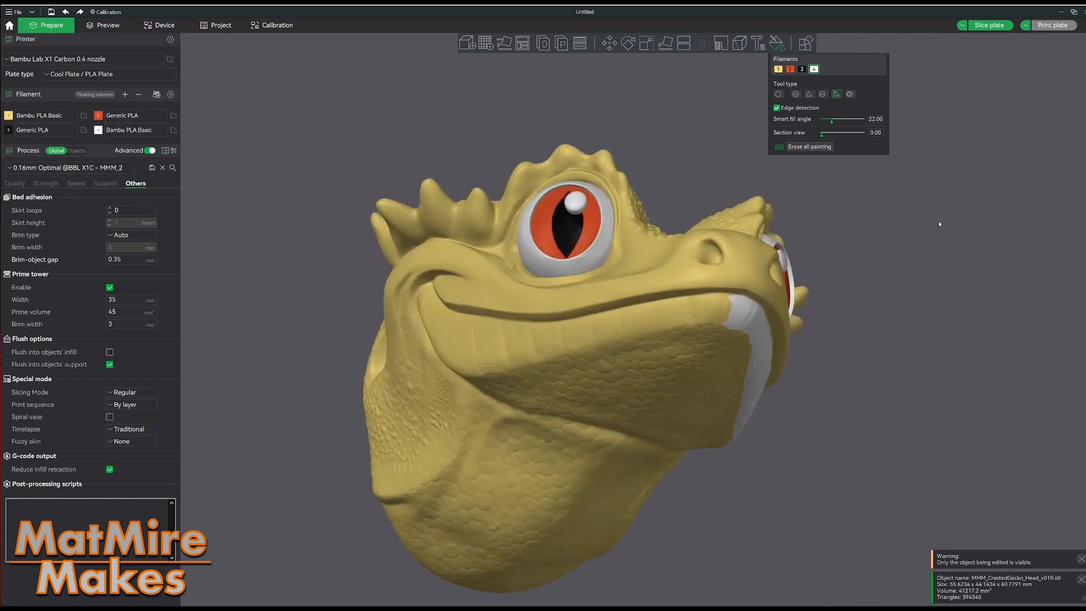
{"action": "left_click", "coordinate": [779, 94]}
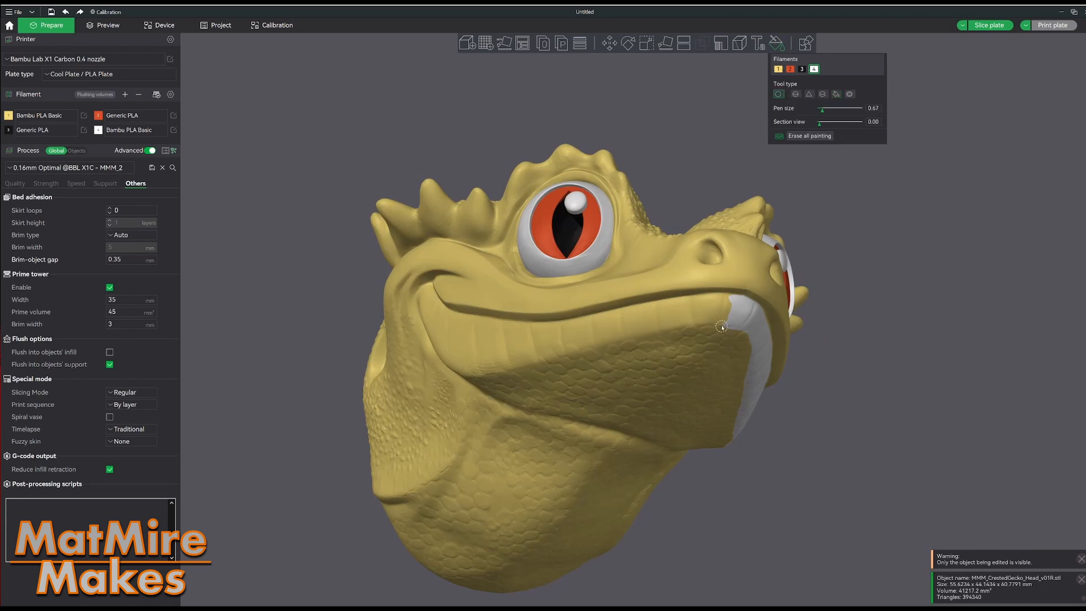
{"action": "left_click_drag", "start_coordinate": [722, 327], "coordinate": [599, 343]}
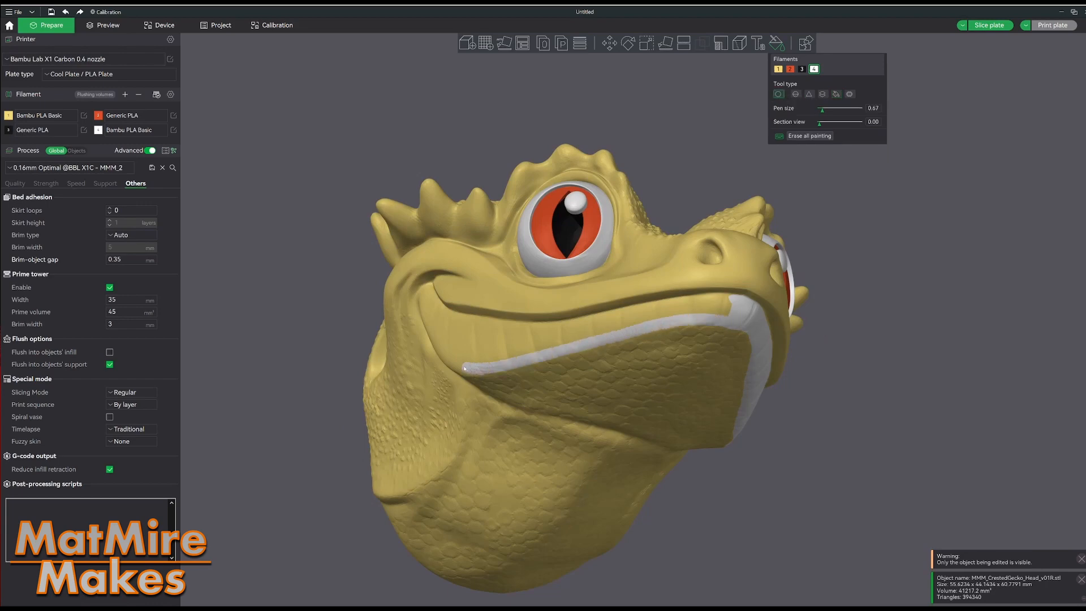
{"action": "left_click_drag", "start_coordinate": [458, 368], "coordinate": [745, 455]}
{"action": "mouse_move", "coordinate": [589, 308]}
{"action": "left_mouse_down"}
{"action": "mouse_move", "coordinate": [609, 359]}
{"action": "mouse_move", "coordinate": [656, 388]}
{"action": "left_mouse_up"}
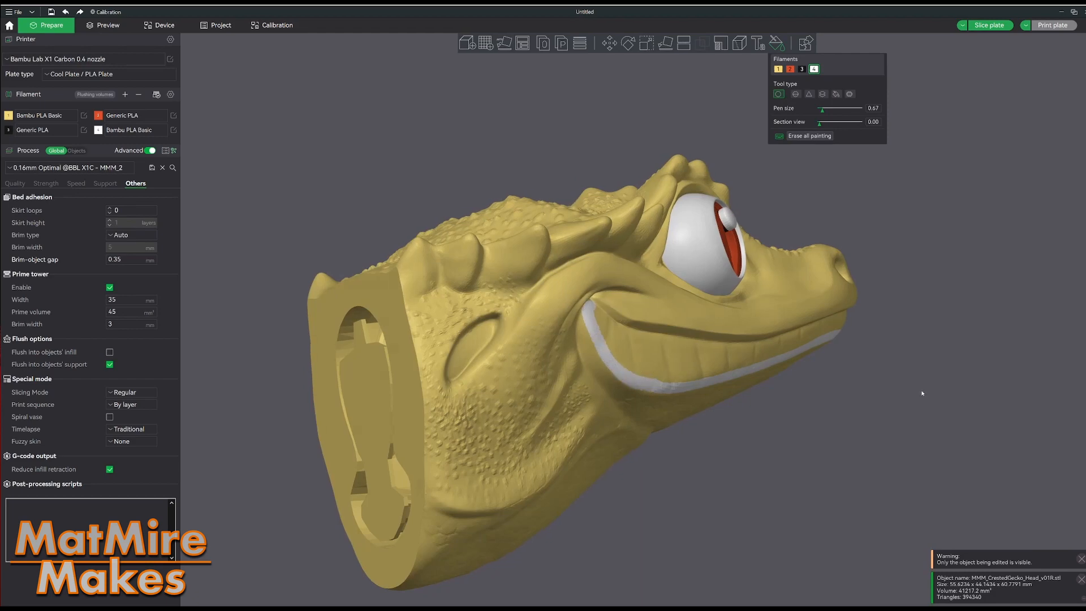
{"action": "left_click_drag", "start_coordinate": [934, 391], "coordinate": [909, 390]}
{"action": "mouse_move", "coordinate": [524, 317]}
{"action": "left_mouse_down"}
{"action": "mouse_move", "coordinate": [569, 346]}
{"action": "mouse_move", "coordinate": [732, 352]}
{"action": "mouse_move", "coordinate": [867, 322]}
{"action": "mouse_move", "coordinate": [727, 311]}
{"action": "left_mouse_up"}
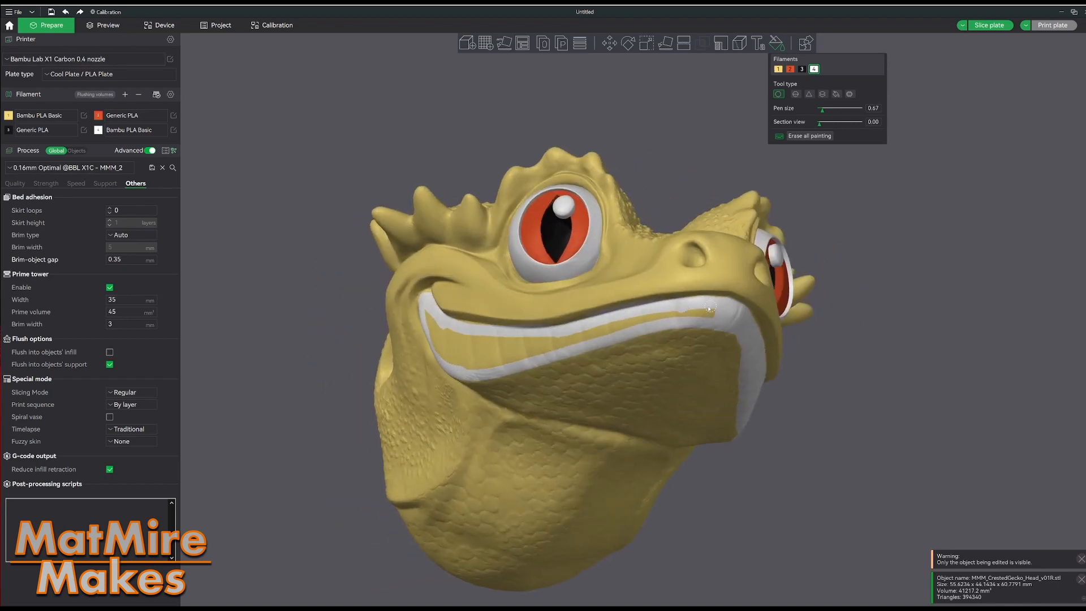
Step: Smart fill inside the right lower lip outline with white filament 4 and switch back to the circle brush
{"action": "left_click_drag", "start_coordinate": [858, 306], "coordinate": [859, 281]}
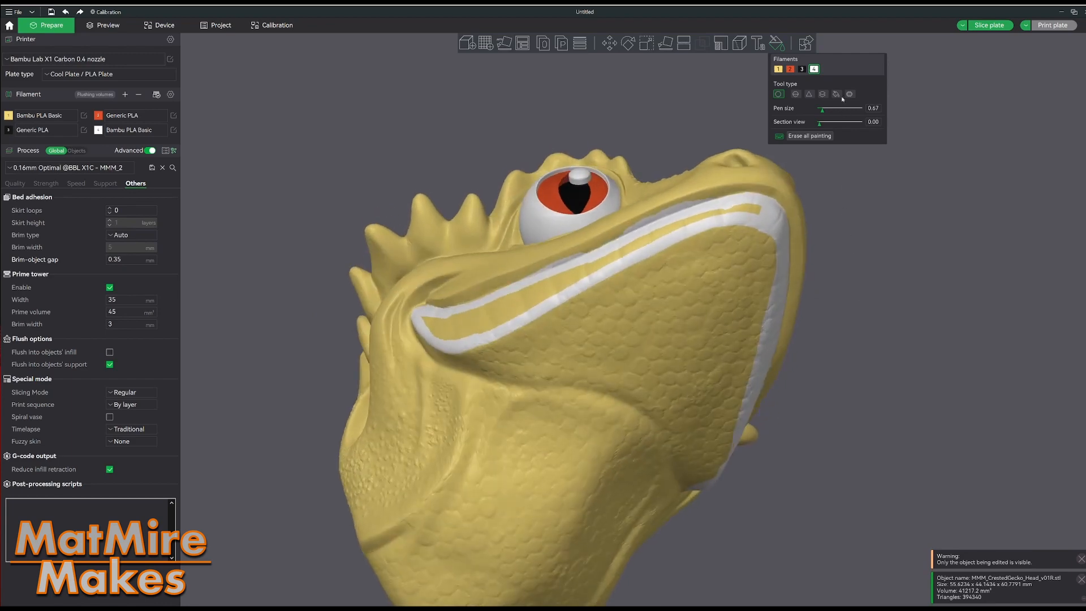
{"action": "left_click", "coordinate": [778, 69]}
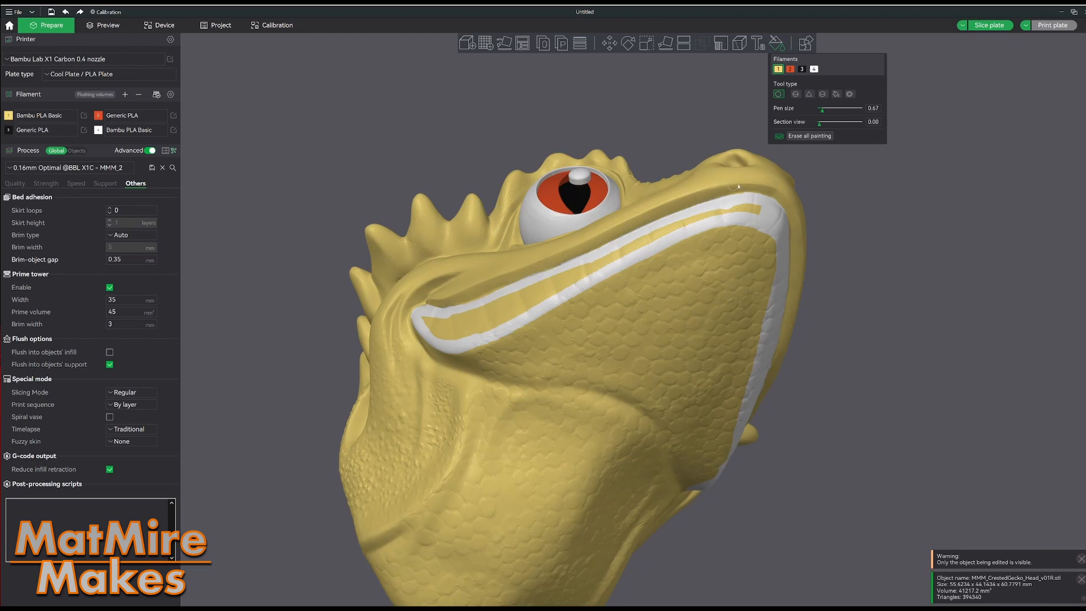
{"action": "left_click_drag", "start_coordinate": [857, 225], "coordinate": [868, 226]}
{"action": "left_click", "coordinate": [837, 94]}
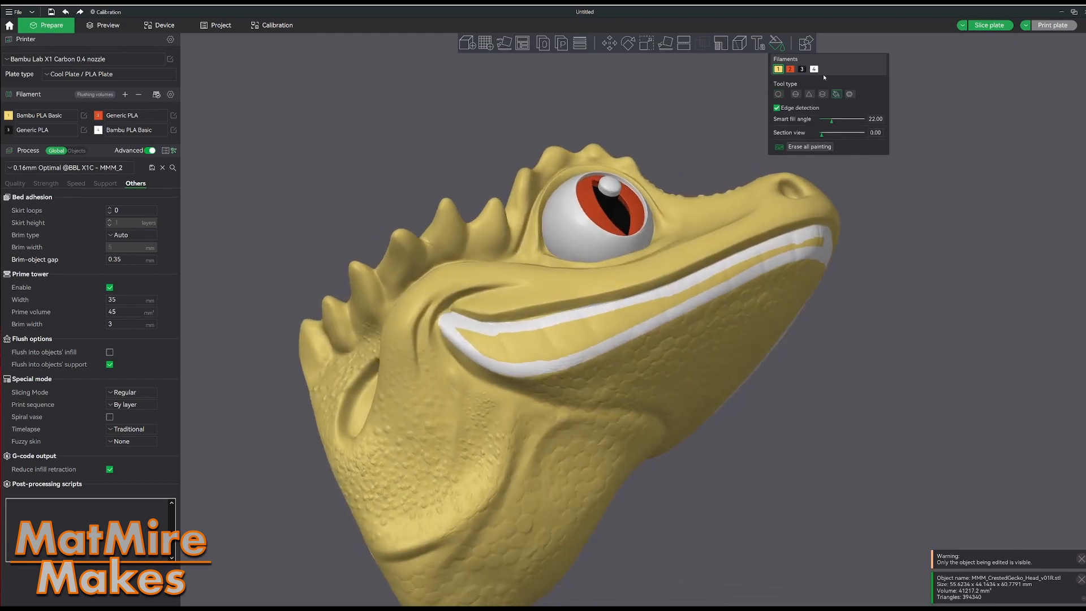
{"action": "left_click", "coordinate": [814, 69]}
{"action": "left_click", "coordinate": [565, 294]}
{"action": "mouse_move", "coordinate": [871, 328]}
{"action": "left_mouse_down"}
{"action": "mouse_move", "coordinate": [910, 345]}
{"action": "mouse_move", "coordinate": [820, 345]}
{"action": "mouse_move", "coordinate": [841, 364]}
{"action": "mouse_move", "coordinate": [776, 354]}
{"action": "mouse_move", "coordinate": [860, 381]}
{"action": "mouse_move", "coordinate": [843, 332]}
{"action": "mouse_move", "coordinate": [859, 316]}
{"action": "mouse_move", "coordinate": [880, 341]}
{"action": "mouse_move", "coordinate": [851, 339]}
{"action": "mouse_move", "coordinate": [854, 317]}
{"action": "mouse_move", "coordinate": [861, 332]}
{"action": "left_mouse_up"}
{"action": "key", "text": "c"}
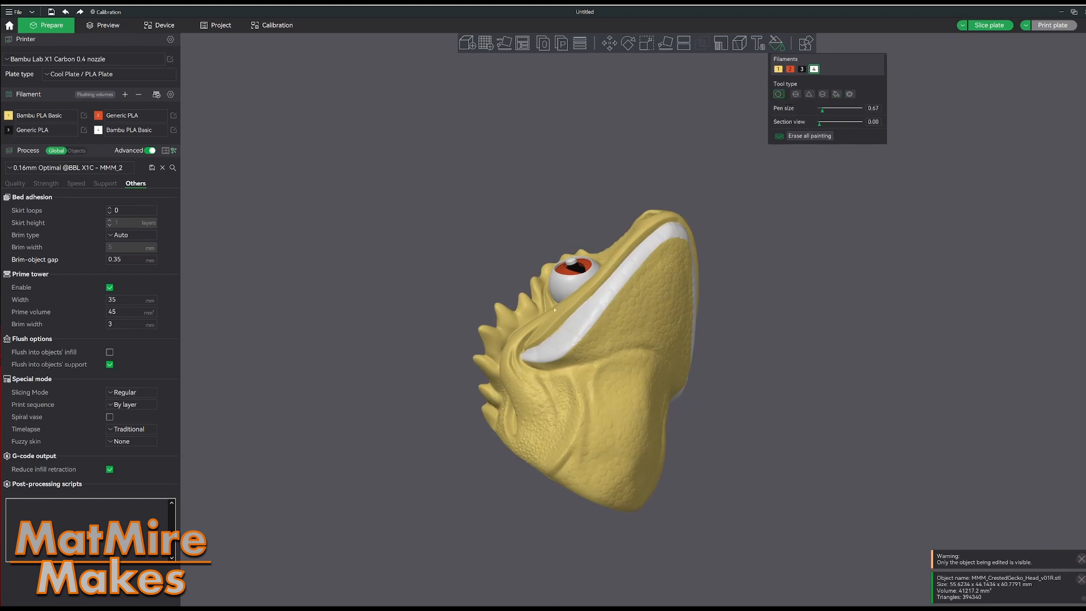
Step: Paint white boundary lines from both mouth corners down the neck sides with the circle brush, filament 4 and pen size 0.67
{"action": "left_click_drag", "start_coordinate": [529, 367], "coordinate": [550, 366]}
{"action": "mouse_move", "coordinate": [549, 370]}
{"action": "left_mouse_down"}
{"action": "mouse_move", "coordinate": [573, 369]}
{"action": "mouse_move", "coordinate": [584, 419]}
{"action": "mouse_move", "coordinate": [553, 480]}
{"action": "mouse_move", "coordinate": [756, 420]}
{"action": "mouse_move", "coordinate": [588, 401]}
{"action": "mouse_move", "coordinate": [541, 462]}
{"action": "left_mouse_up"}
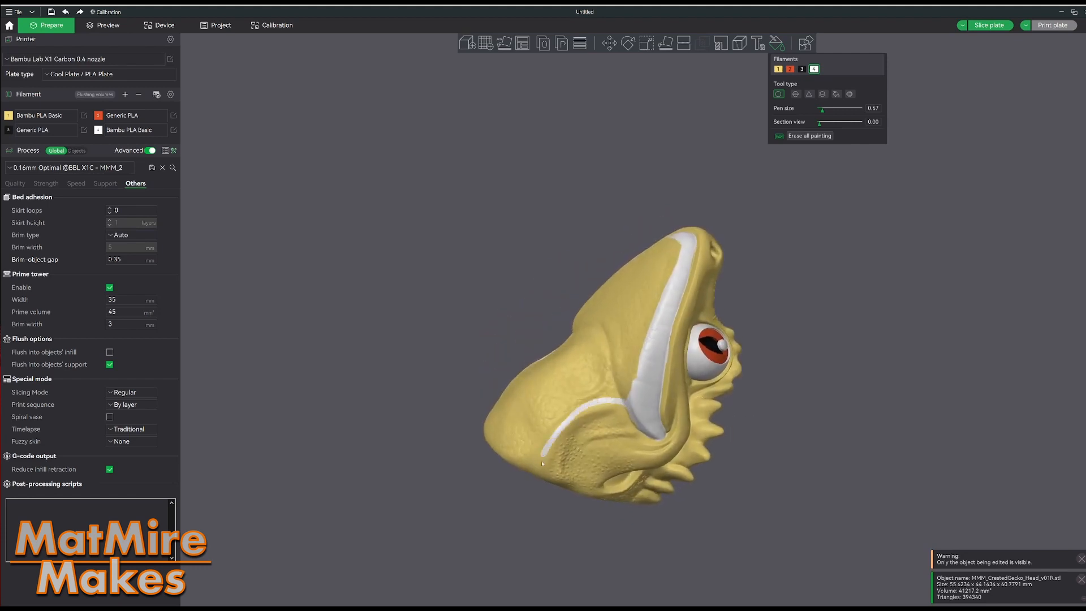
{"action": "left_click_drag", "start_coordinate": [623, 405], "coordinate": [567, 421]}
{"action": "mouse_move", "coordinate": [752, 405]}
{"action": "left_mouse_down"}
{"action": "mouse_move", "coordinate": [850, 415]}
{"action": "mouse_move", "coordinate": [843, 403]}
{"action": "left_mouse_up"}
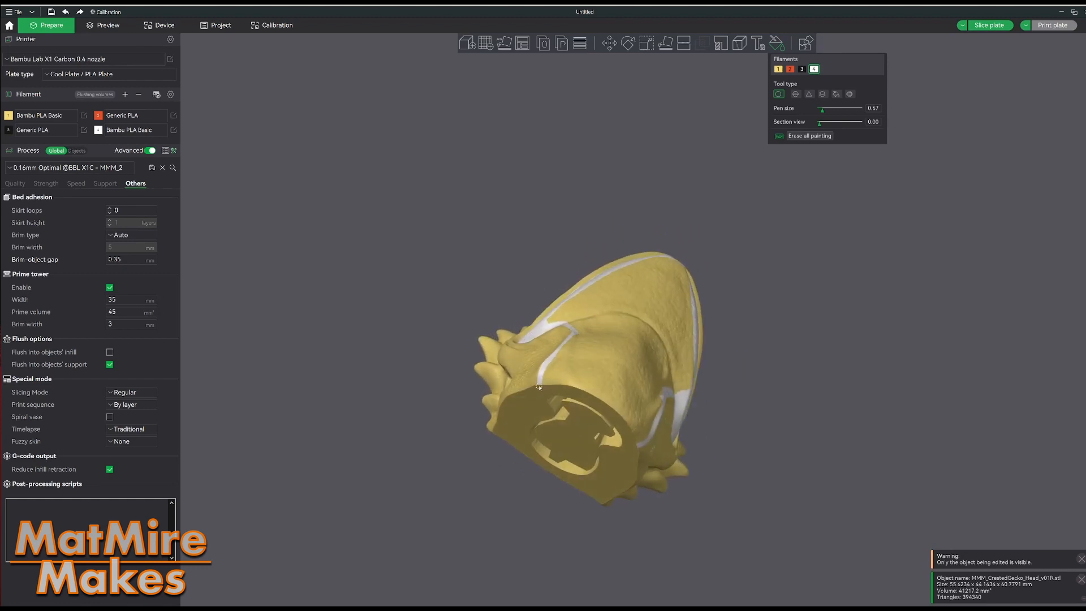
Step: Paint a white band around the throat edge of the neck's flat cut face with the circle brush at pen size 0.67
{"action": "left_click_drag", "start_coordinate": [557, 391], "coordinate": [592, 400]}
{"action": "mouse_move", "coordinate": [626, 440]}
{"action": "left_mouse_down"}
{"action": "mouse_move", "coordinate": [844, 376]}
{"action": "mouse_move", "coordinate": [790, 351]}
{"action": "left_mouse_up"}
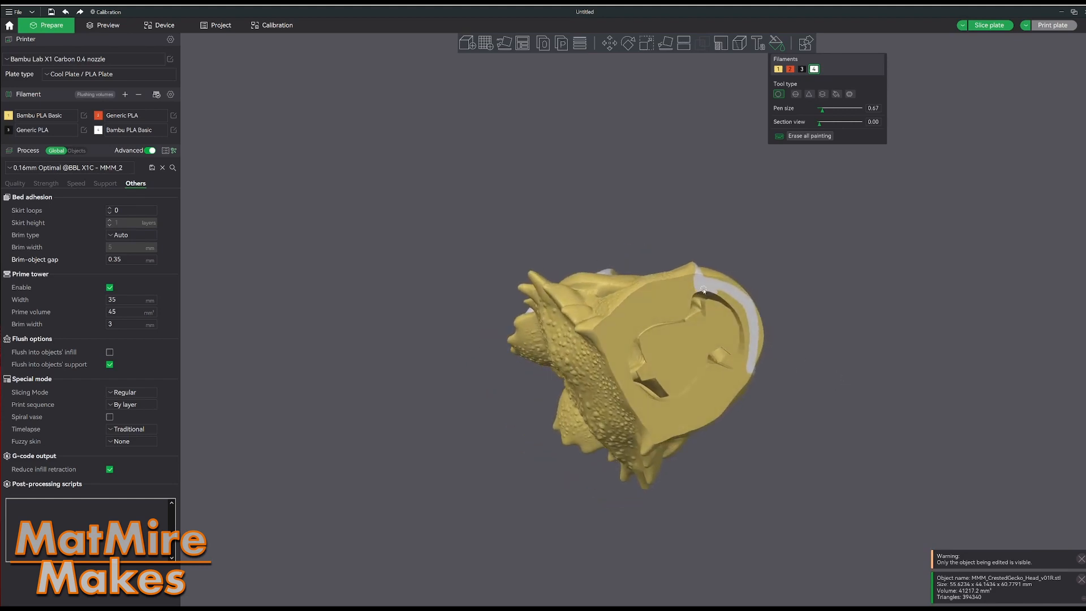
{"action": "mouse_move", "coordinate": [703, 290]}
{"action": "left_mouse_down"}
{"action": "mouse_move", "coordinate": [730, 307]}
{"action": "mouse_move", "coordinate": [745, 361]}
{"action": "mouse_move", "coordinate": [832, 303]}
{"action": "mouse_move", "coordinate": [715, 300]}
{"action": "mouse_move", "coordinate": [719, 289]}
{"action": "mouse_move", "coordinate": [682, 300]}
{"action": "left_mouse_up"}
{"action": "mouse_move", "coordinate": [745, 265]}
{"action": "left_mouse_down"}
{"action": "mouse_move", "coordinate": [710, 322]}
{"action": "mouse_move", "coordinate": [758, 252]}
{"action": "left_mouse_up"}
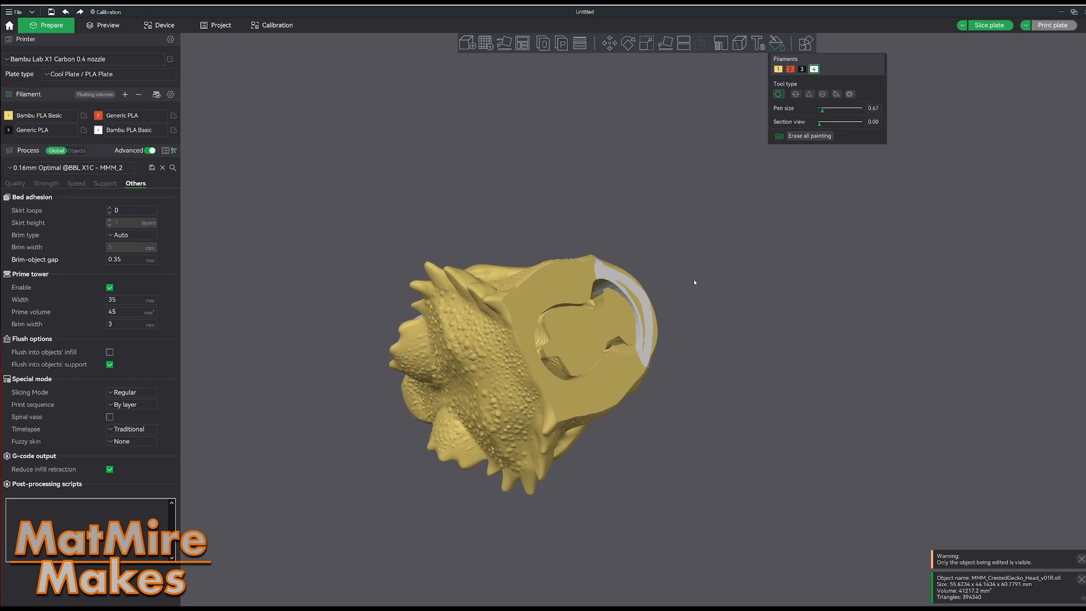
Step: Section the head at 0.32 to inspect the inside of the neck opening, with yellow filament 1 selected
{"action": "left_click_drag", "start_coordinate": [820, 124], "coordinate": [829, 126]}
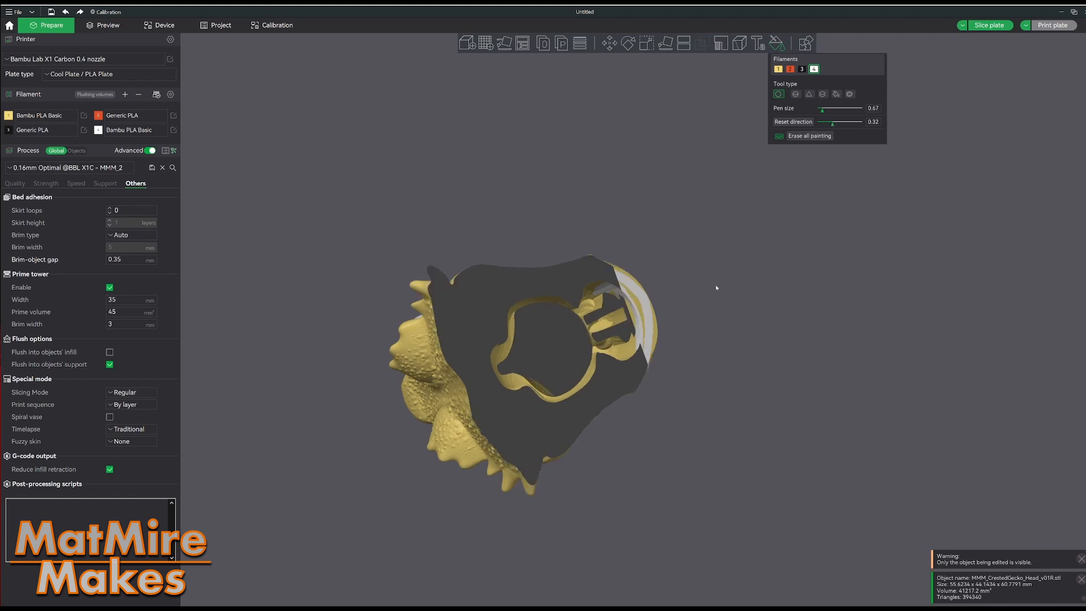
{"action": "left_click_drag", "start_coordinate": [716, 288], "coordinate": [716, 288]}
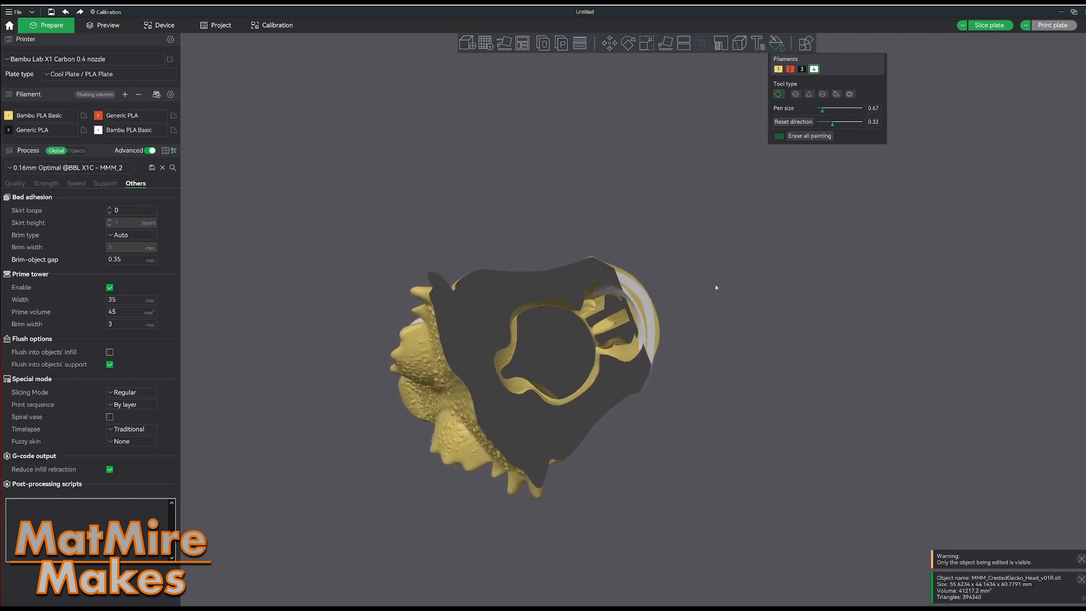
{"action": "left_click", "coordinate": [778, 69]}
{"action": "left_click_drag", "start_coordinate": [757, 298], "coordinate": [748, 307]}
{"action": "left_click_drag", "start_coordinate": [832, 125], "coordinate": [833, 126]}
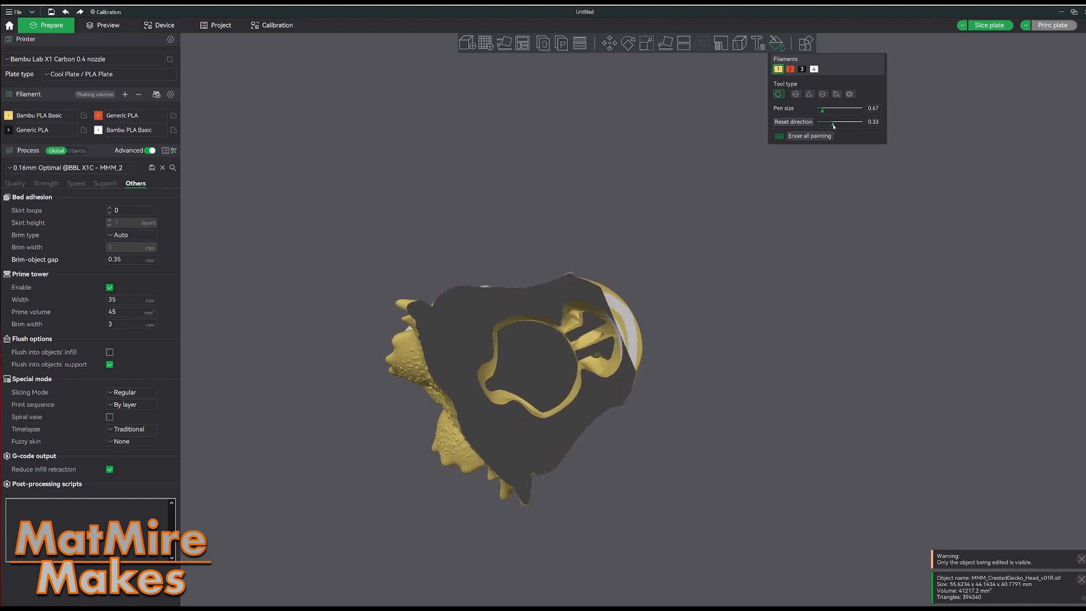
{"action": "left_click_drag", "start_coordinate": [723, 287], "coordinate": [724, 277]}
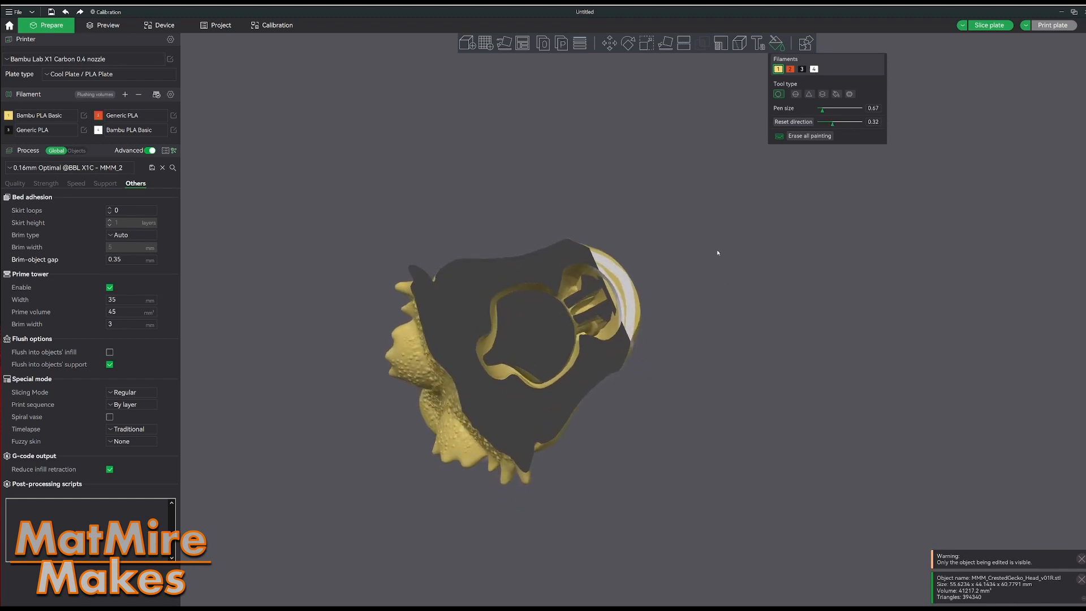
{"action": "left_click_drag", "start_coordinate": [838, 197], "coordinate": [678, 232]}
{"action": "scroll", "coordinate": [663, 248], "scroll_direction": "up", "scroll_amount": 4}
{"action": "right_click_drag", "start_coordinate": [664, 248], "coordinate": [795, 308]}
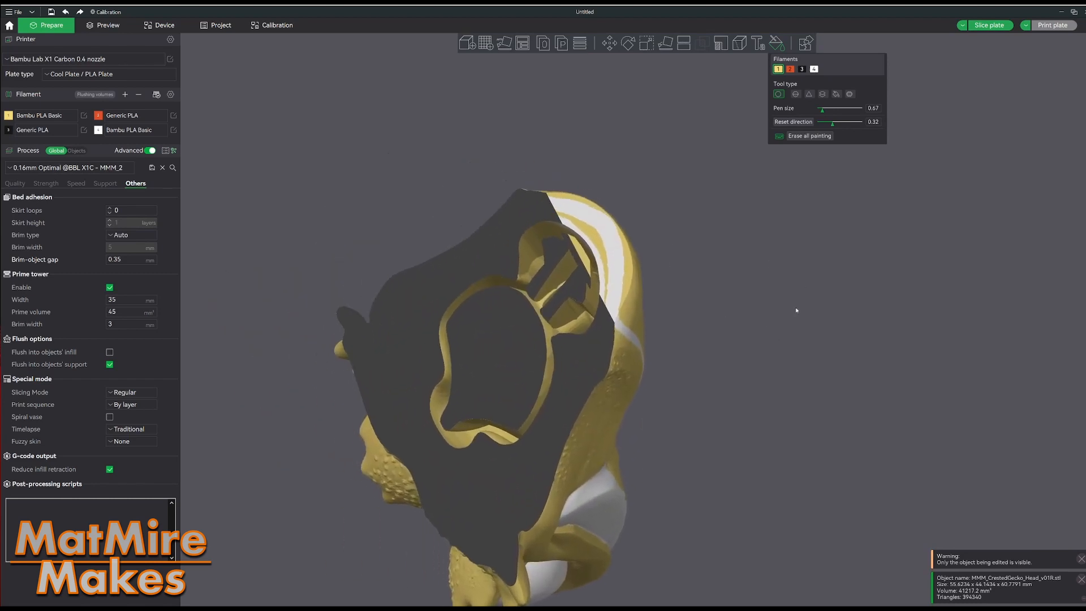
{"action": "left_click_drag", "start_coordinate": [795, 308], "coordinate": [805, 298]}
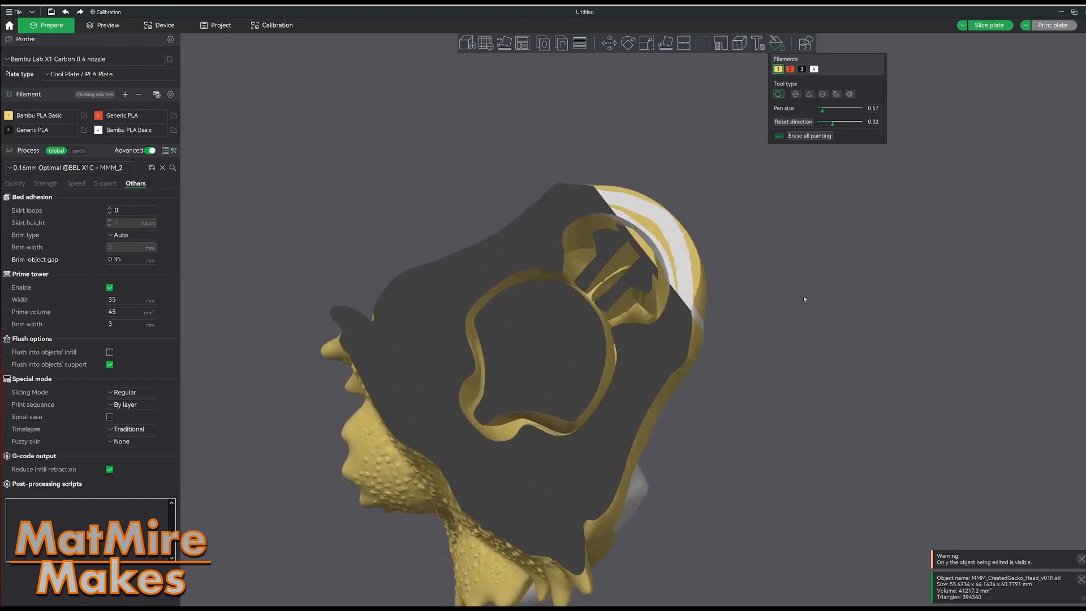
Step: Realign the section to the current view, set it to 0.30 and paint the exposed gaps in the neck band with white filament 4
{"action": "left_click", "coordinate": [793, 122]}
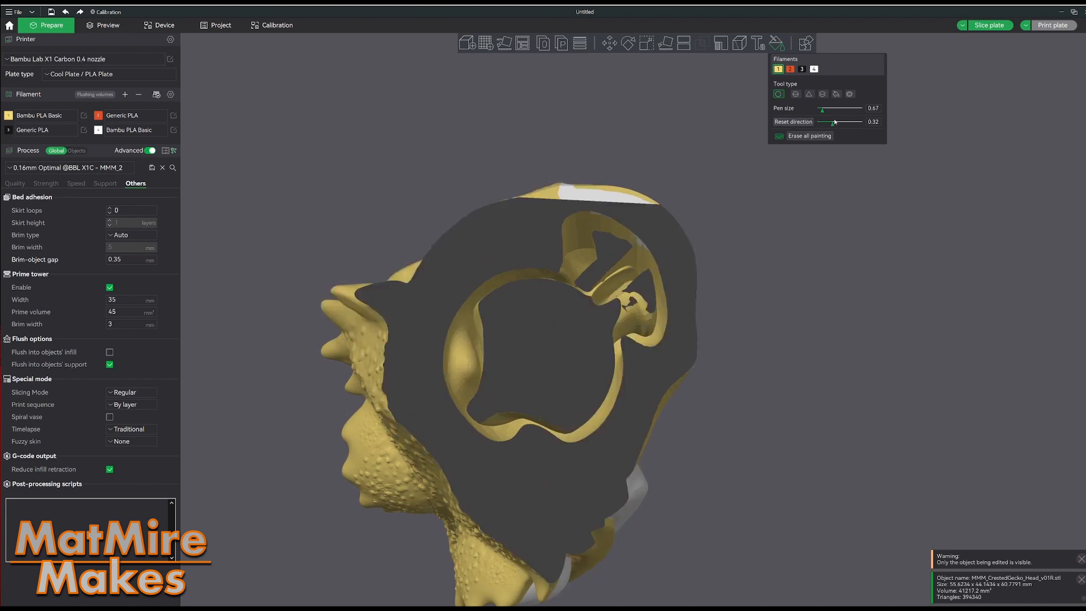
{"action": "left_click_drag", "start_coordinate": [833, 125], "coordinate": [832, 125]}
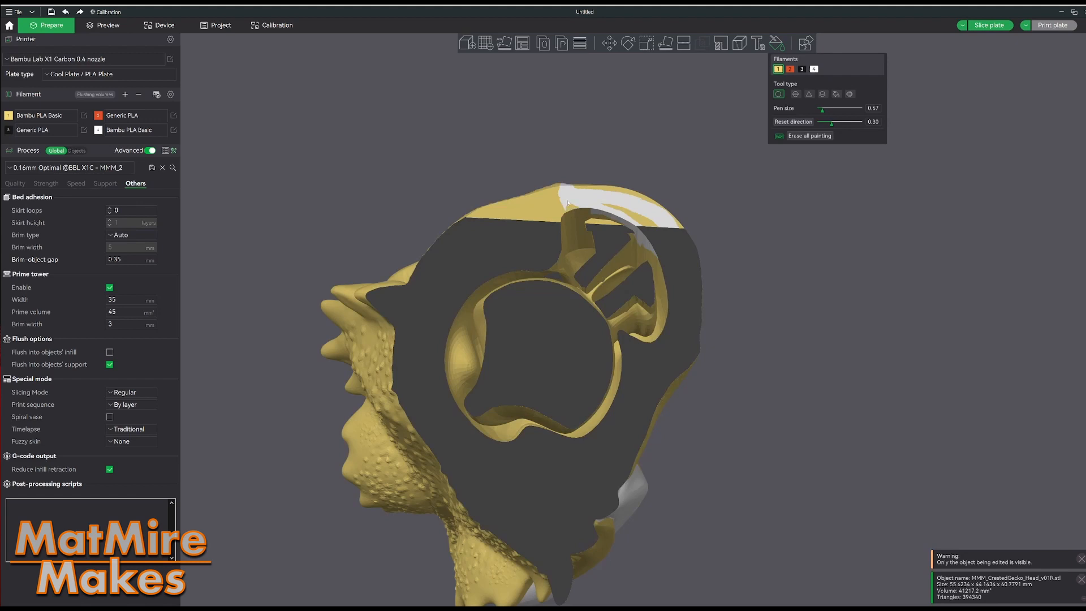
{"action": "left_click", "coordinate": [814, 69]}
{"action": "mouse_move", "coordinate": [578, 204]}
{"action": "left_mouse_down"}
{"action": "mouse_move", "coordinate": [573, 212]}
{"action": "mouse_move", "coordinate": [627, 220]}
{"action": "mouse_move", "coordinate": [610, 215]}
{"action": "mouse_move", "coordinate": [667, 286]}
{"action": "left_mouse_up"}
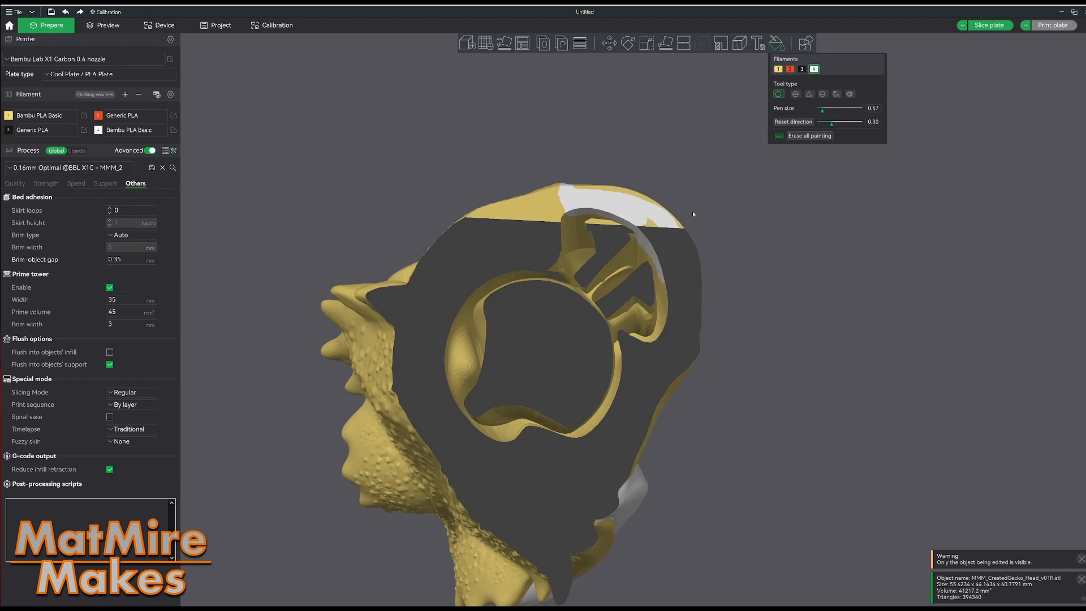
{"action": "mouse_move", "coordinate": [694, 214]}
{"action": "left_mouse_down"}
{"action": "mouse_move", "coordinate": [771, 255]}
{"action": "mouse_move", "coordinate": [766, 265]}
{"action": "mouse_move", "coordinate": [688, 233]}
{"action": "left_mouse_up"}
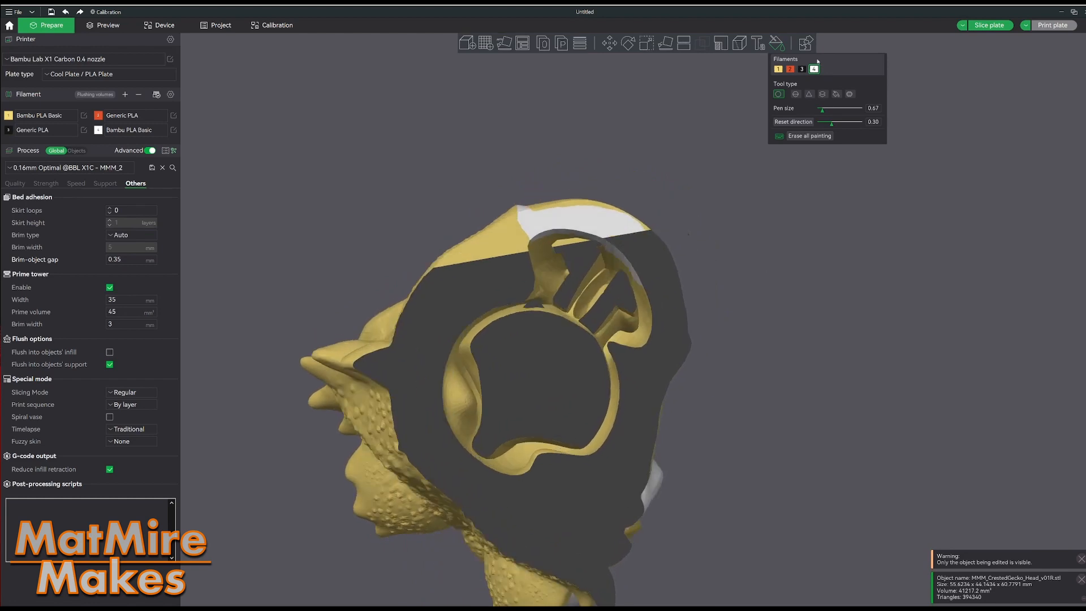
Step: Reduce the section view to 0.17 and paint over the remaining yellow gap in the neck band with white filament 4
{"action": "key", "text": "1"}
{"action": "left_click_drag", "start_coordinate": [831, 125], "coordinate": [827, 126]}
{"action": "left_click_drag", "start_coordinate": [821, 272], "coordinate": [811, 258]}
{"action": "left_click", "coordinate": [814, 69]}
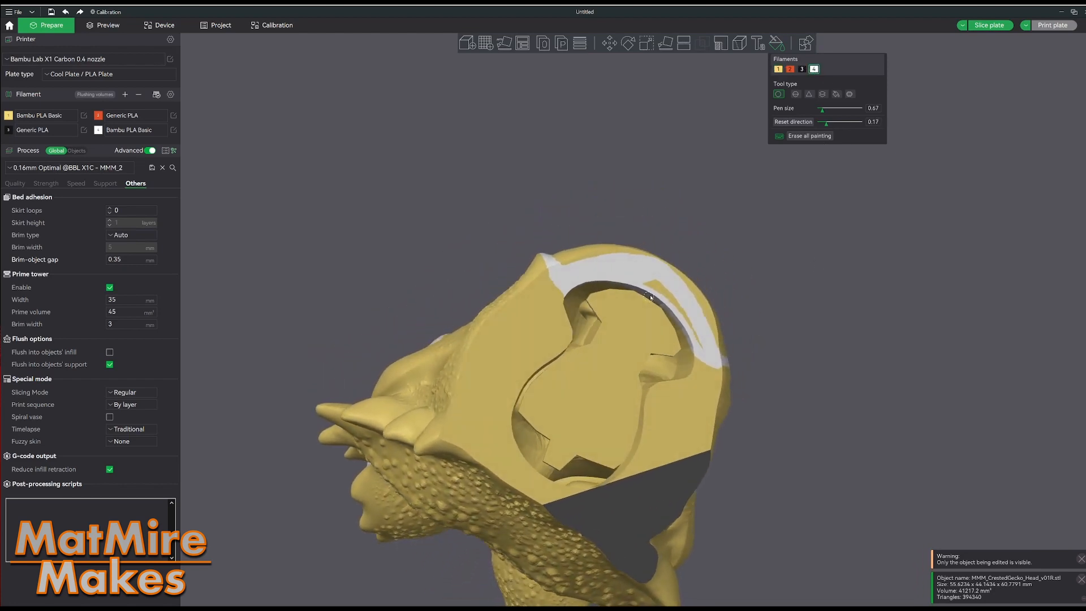
{"action": "left_click_drag", "start_coordinate": [646, 283], "coordinate": [695, 336]}
Step: Smart fill the chin and throat inside the white outlines with filament 4 at a smart fill angle of 69
{"action": "mouse_move", "coordinate": [742, 300]}
{"action": "left_mouse_down"}
{"action": "mouse_move", "coordinate": [790, 315]}
{"action": "mouse_move", "coordinate": [786, 301]}
{"action": "left_mouse_up"}
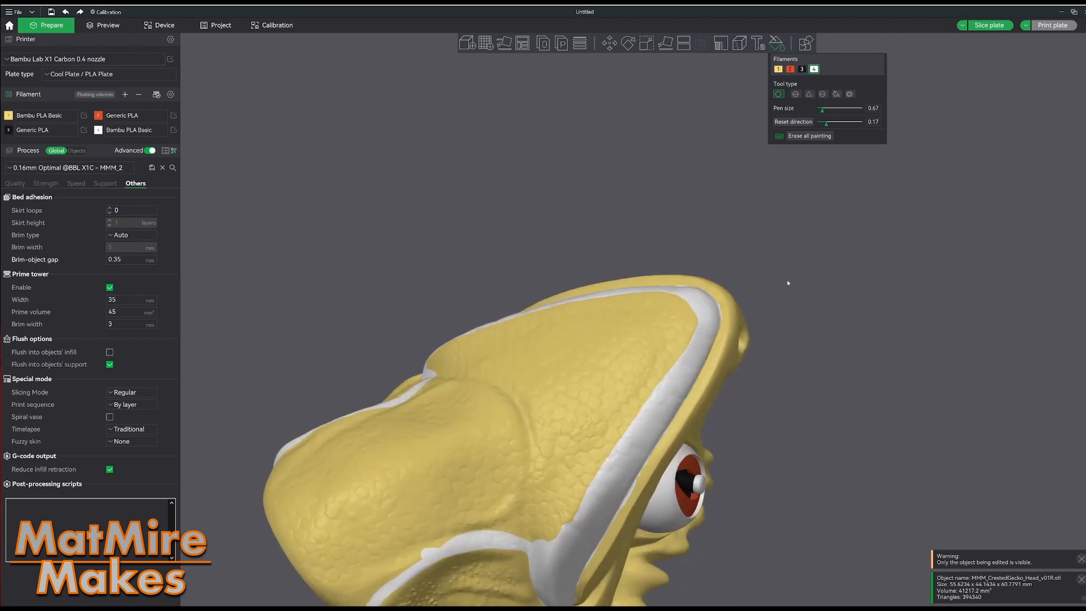
{"action": "scroll", "coordinate": [834, 252], "scroll_direction": "down", "scroll_amount": 3}
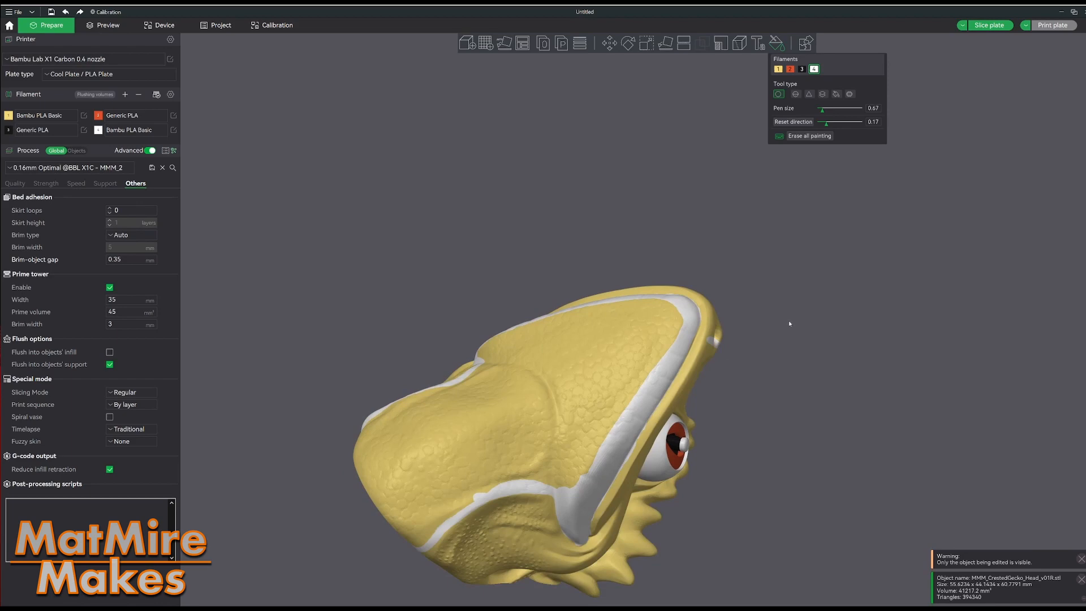
{"action": "left_click_drag", "start_coordinate": [783, 296], "coordinate": [797, 288]}
{"action": "left_click", "coordinate": [836, 94]}
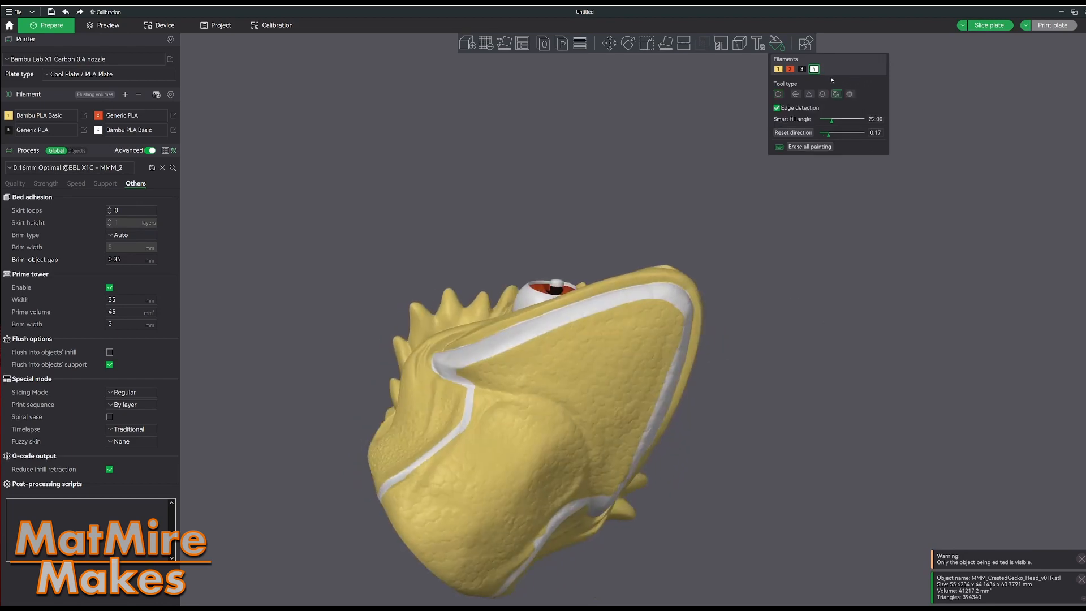
{"action": "left_click_drag", "start_coordinate": [832, 121], "coordinate": [853, 123]}
{"action": "left_click", "coordinate": [614, 368]}
{"action": "mouse_move", "coordinate": [813, 329]}
{"action": "left_mouse_down"}
{"action": "mouse_move", "coordinate": [800, 369]}
{"action": "mouse_move", "coordinate": [728, 369]}
{"action": "mouse_move", "coordinate": [790, 364]}
{"action": "mouse_move", "coordinate": [727, 351]}
{"action": "mouse_move", "coordinate": [752, 340]}
{"action": "left_mouse_up"}
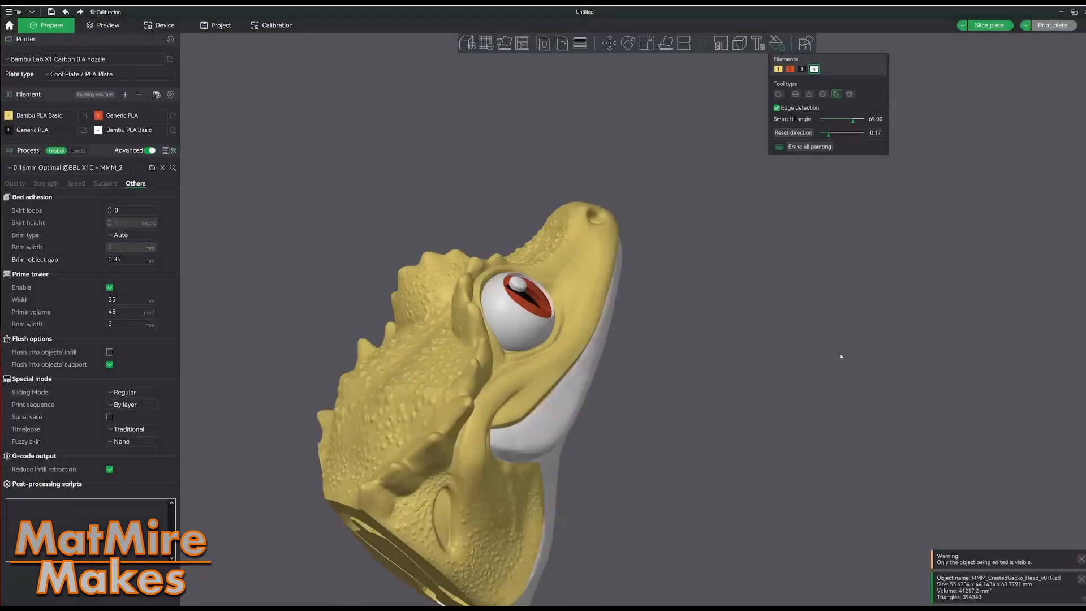
Step: Switch to the sphere brush at pen size 0.67 and even out the color border on one neck side with yellow filament 1
{"action": "left_click_drag", "start_coordinate": [841, 356], "coordinate": [821, 354]}
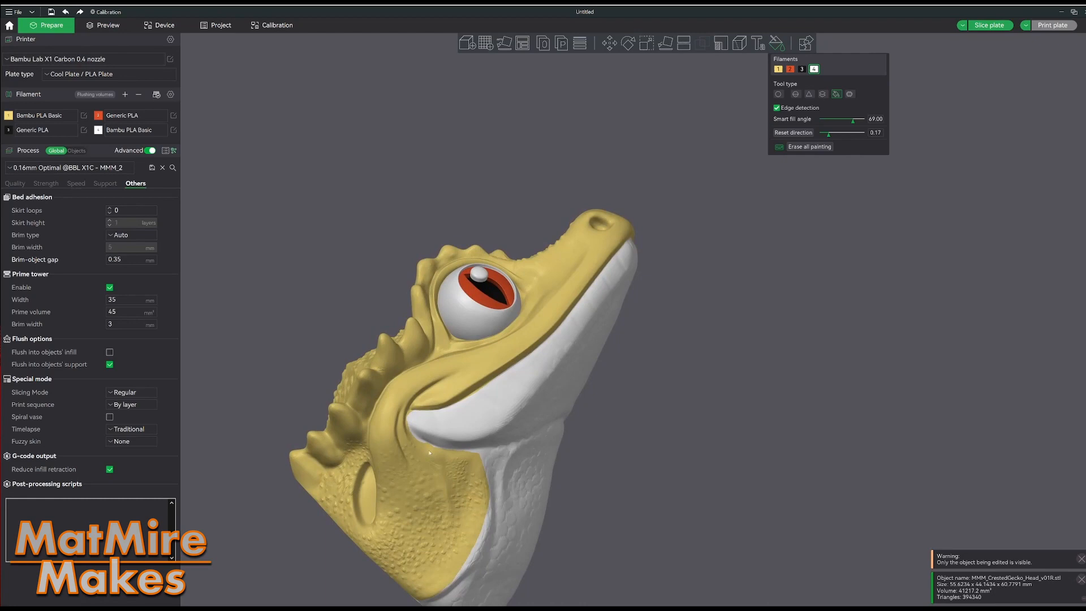
{"action": "left_click", "coordinate": [778, 69]}
{"action": "left_click", "coordinate": [797, 95]}
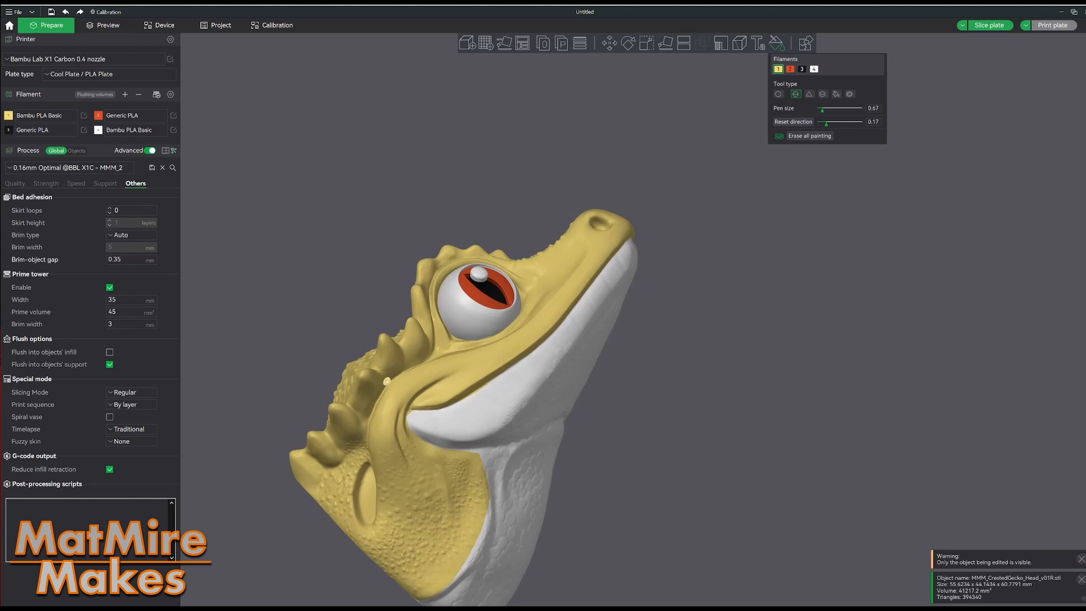
{"action": "left_click_drag", "start_coordinate": [758, 284], "coordinate": [752, 291]}
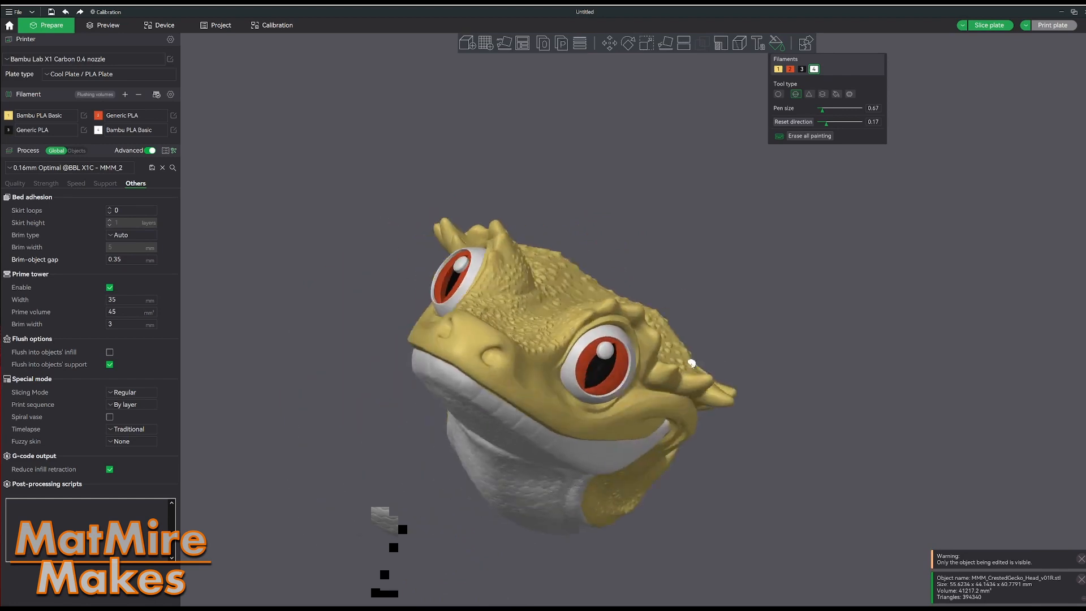
{"action": "left_click_drag", "start_coordinate": [692, 364], "coordinate": [726, 320]}
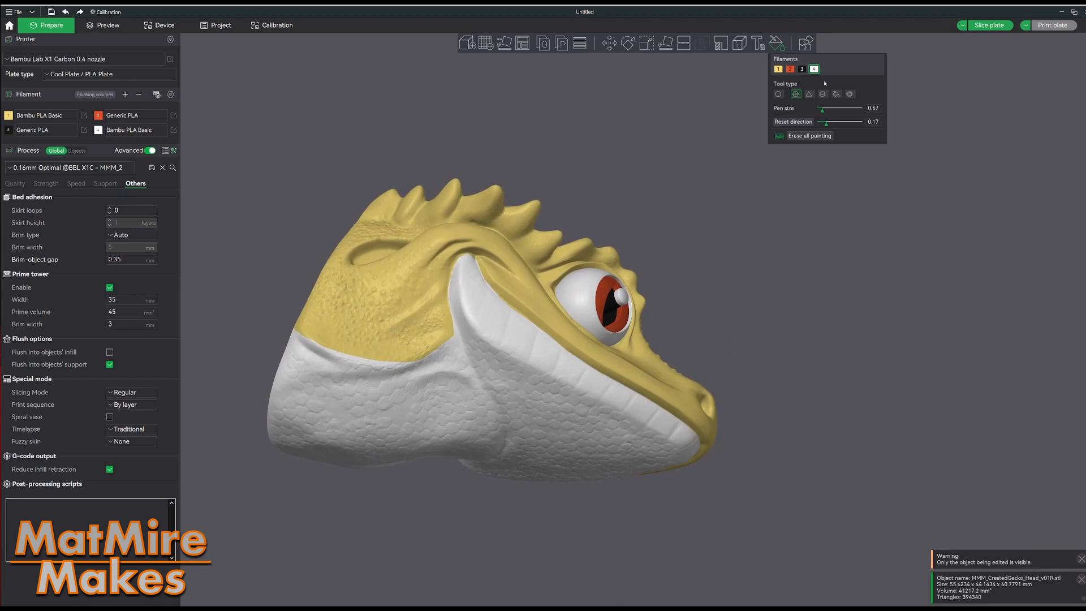
{"action": "left_click", "coordinate": [778, 70]}
{"action": "mouse_move", "coordinate": [306, 353]}
{"action": "left_mouse_down"}
{"action": "mouse_move", "coordinate": [321, 339]}
{"action": "mouse_move", "coordinate": [328, 346]}
{"action": "mouse_move", "coordinate": [301, 328]}
{"action": "mouse_move", "coordinate": [365, 357]}
{"action": "mouse_move", "coordinate": [350, 357]}
{"action": "mouse_move", "coordinate": [413, 357]}
{"action": "mouse_move", "coordinate": [318, 338]}
{"action": "left_mouse_up"}
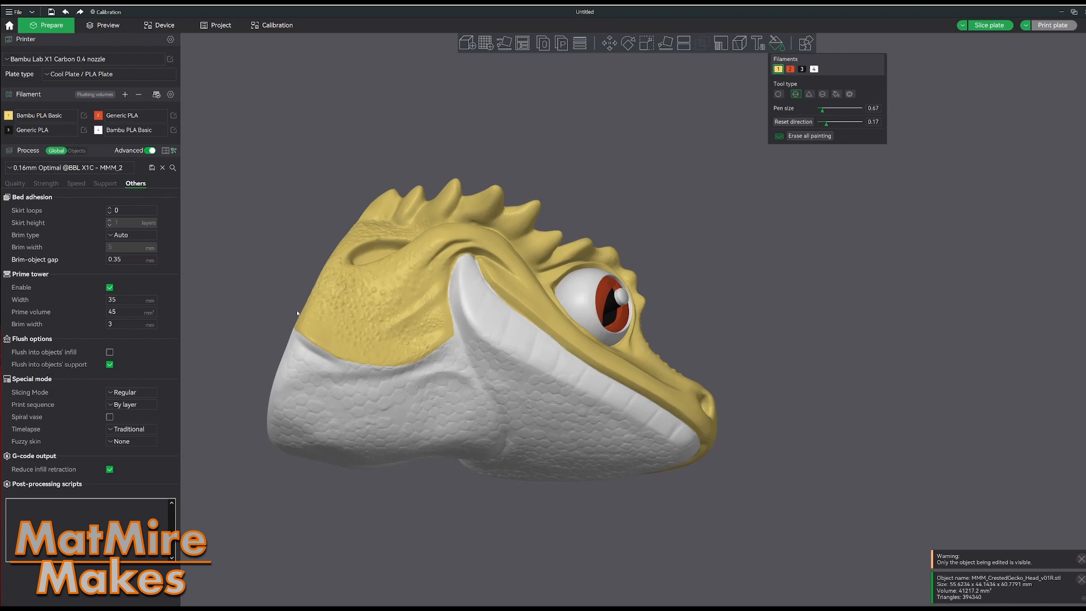
{"action": "left_click_drag", "start_coordinate": [722, 238], "coordinate": [724, 255]}
{"action": "right_click_drag", "start_coordinate": [732, 268], "coordinate": [774, 311]}
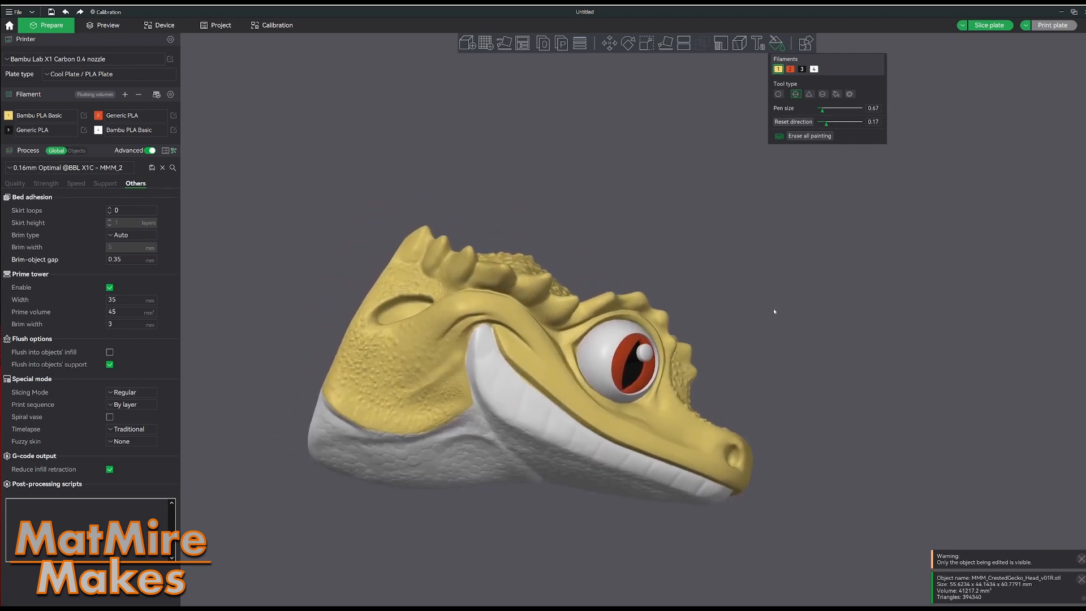
{"action": "left_click_drag", "start_coordinate": [774, 311], "coordinate": [776, 312]}
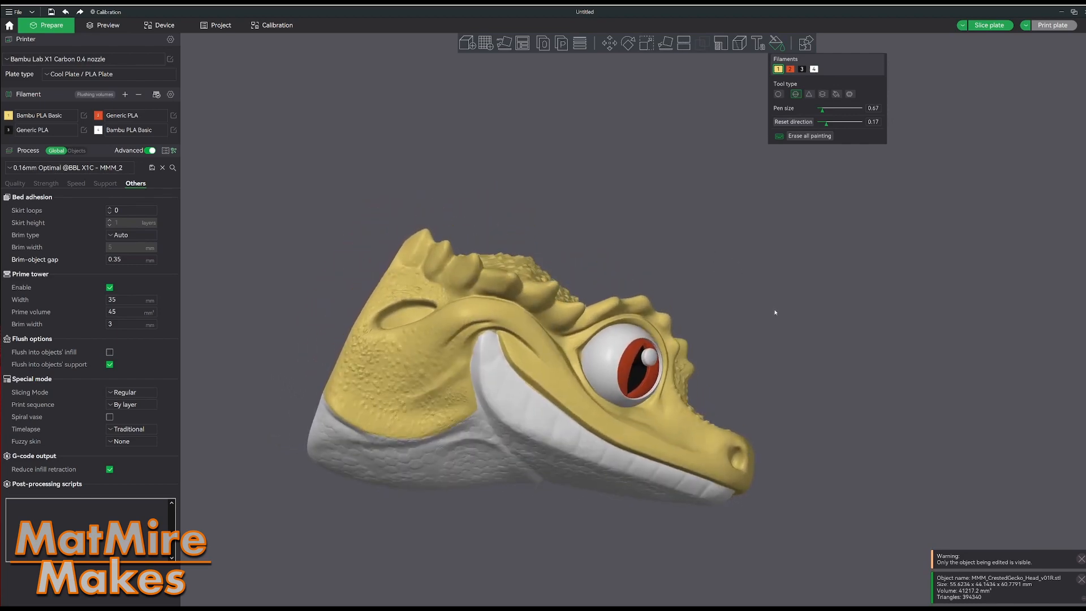
Step: Touch up the lower lip with the sphere brush and white filament 4
{"action": "left_click", "coordinate": [814, 69]}
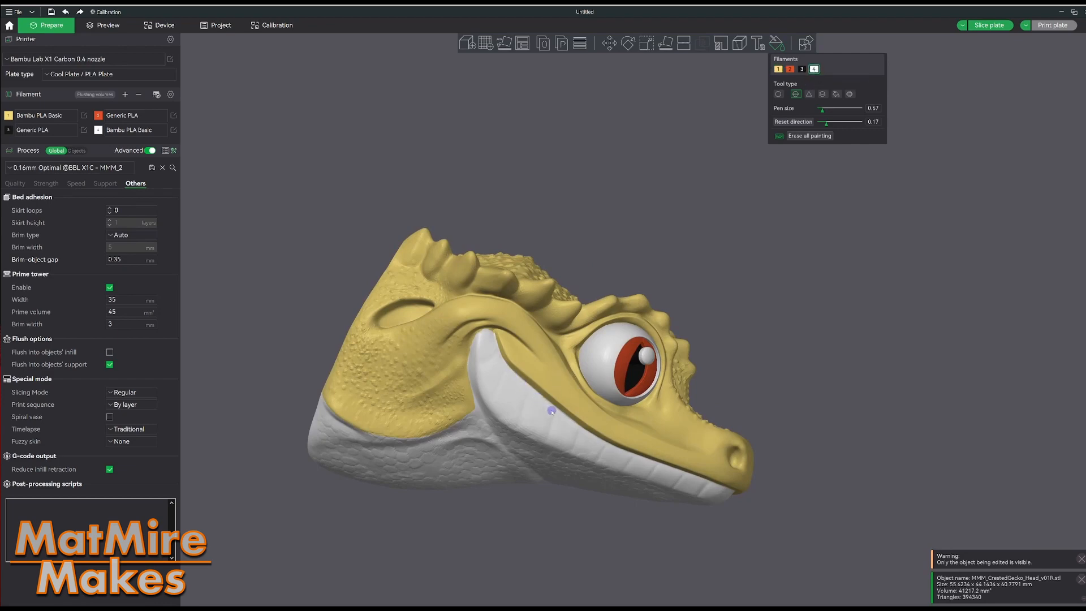
{"action": "left_click_drag", "start_coordinate": [704, 390], "coordinate": [841, 377]}
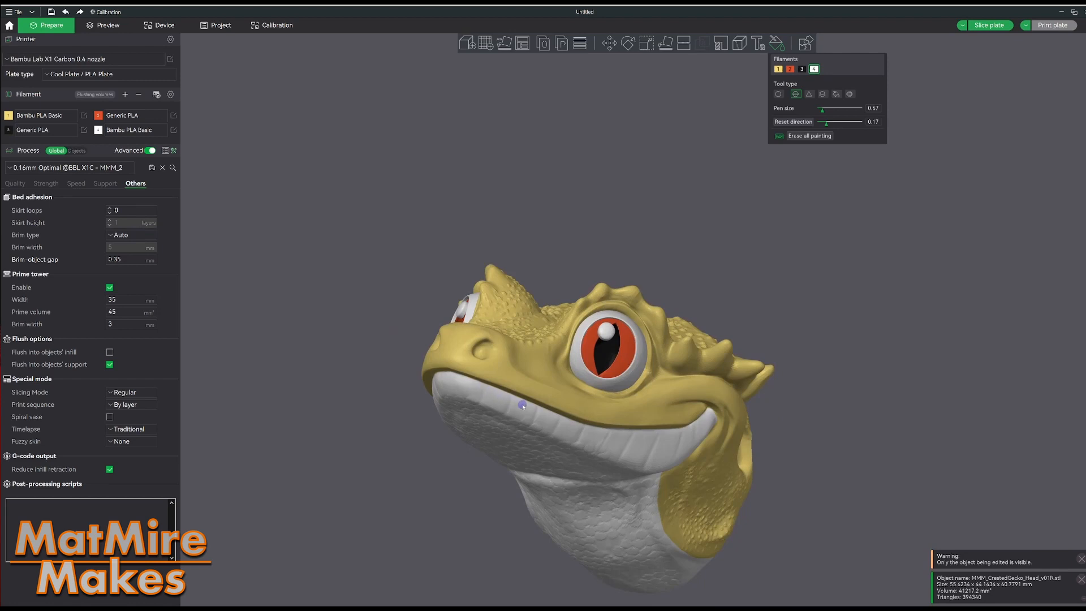
{"action": "left_click_drag", "start_coordinate": [839, 426], "coordinate": [814, 428]}
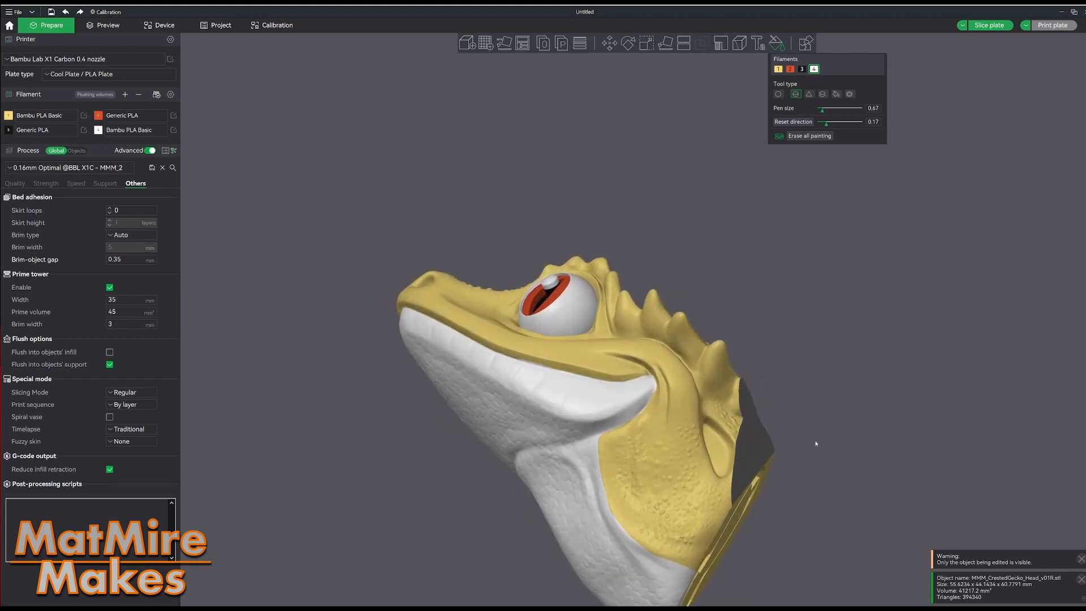
Step: Touch up the color border on the other neck side and the band end on the cut face with yellow filament 1
{"action": "right_click_drag", "start_coordinate": [814, 443], "coordinate": [811, 300]}
{"action": "left_click", "coordinate": [779, 69]}
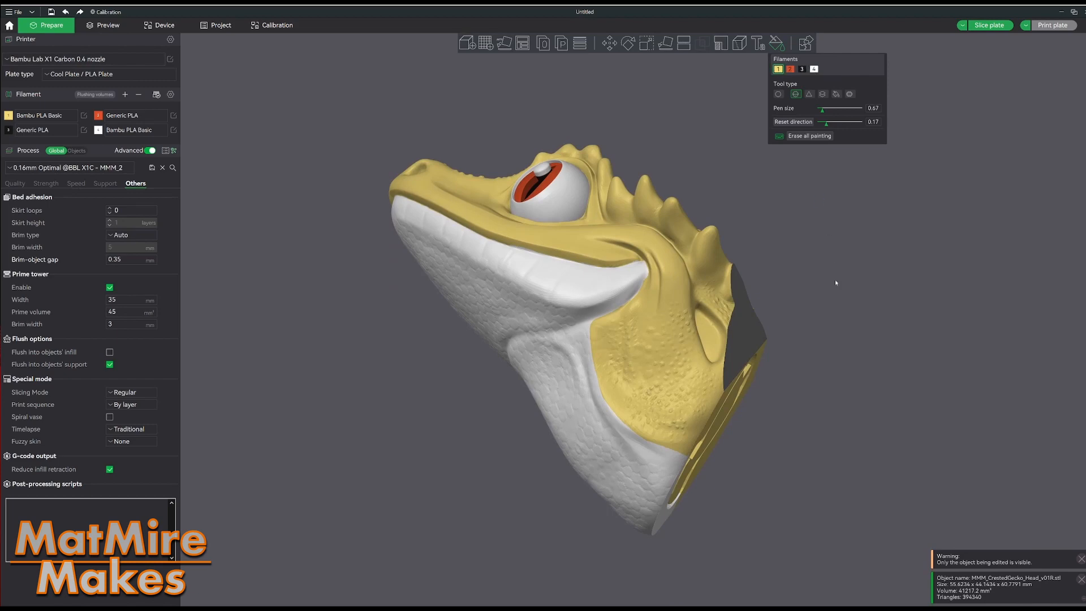
{"action": "left_click_drag", "start_coordinate": [835, 279], "coordinate": [827, 291]}
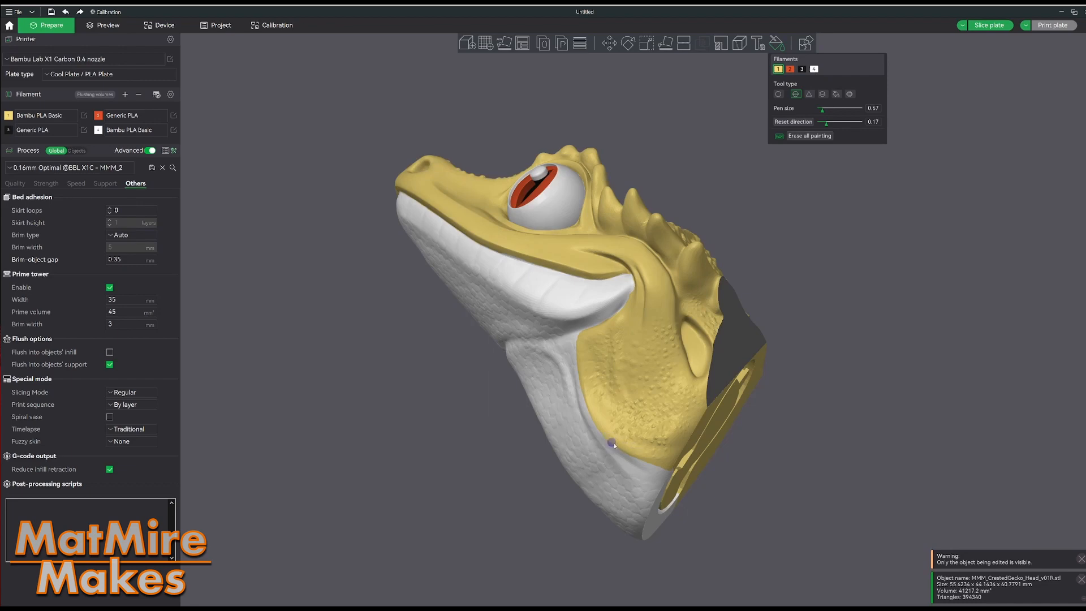
{"action": "left_click_drag", "start_coordinate": [787, 401], "coordinate": [719, 372]}
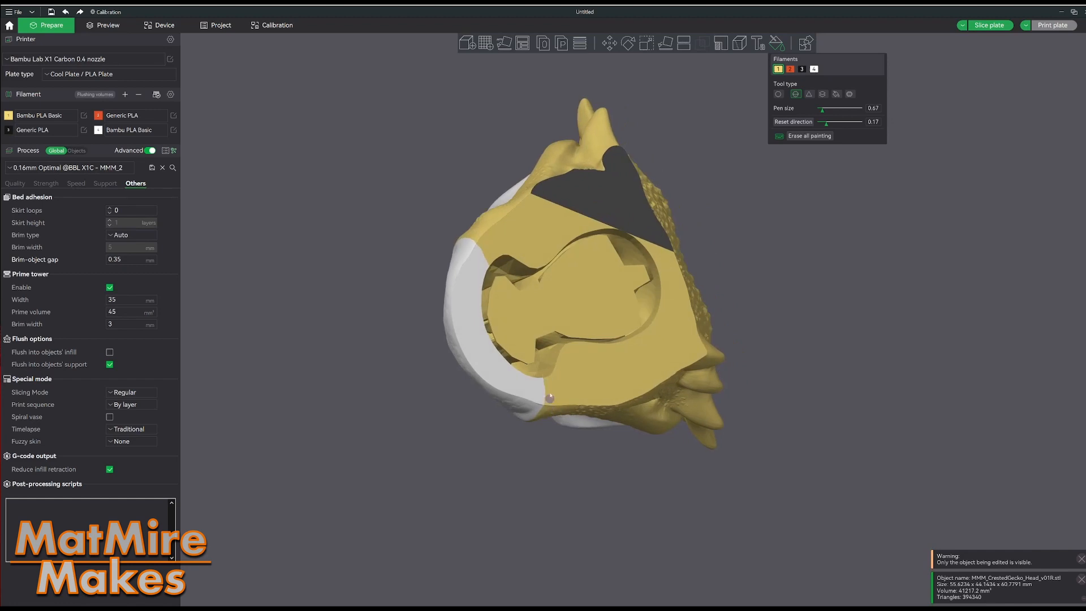
{"action": "mouse_move", "coordinate": [794, 317]}
{"action": "left_mouse_down"}
{"action": "mouse_move", "coordinate": [842, 310]}
{"action": "mouse_move", "coordinate": [786, 274]}
{"action": "left_mouse_up"}
Step: Realign the section direction, touch up the mouth line with the yellow sphere brush and switch to white filament 4
{"action": "left_click", "coordinate": [792, 125]}
{"action": "scroll", "coordinate": [728, 297], "scroll_direction": "up", "scroll_amount": 5}
{"action": "scroll", "coordinate": [728, 297], "scroll_direction": "up", "scroll_amount": 3}
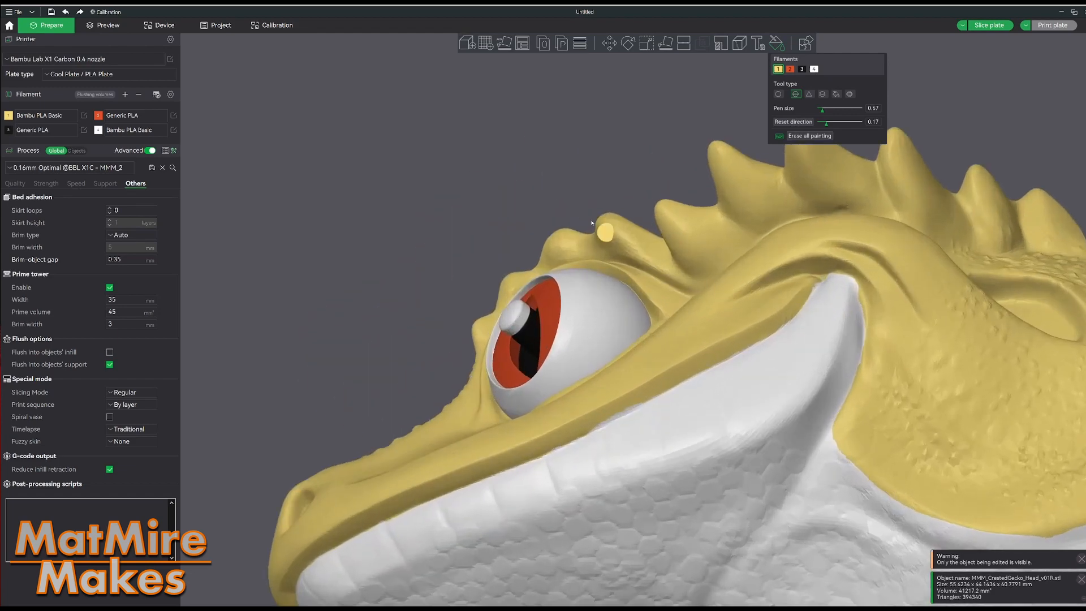
{"action": "left_click_drag", "start_coordinate": [588, 220], "coordinate": [576, 193]}
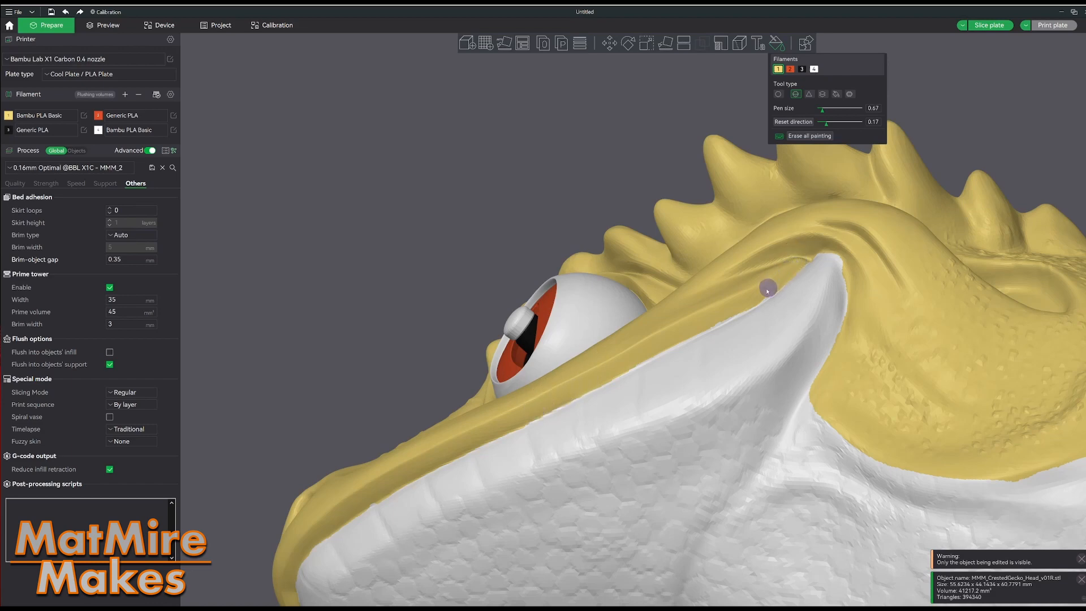
{"action": "key", "text": "4"}
{"action": "scroll", "coordinate": [755, 297], "scroll_direction": "down", "scroll_amount": 5}
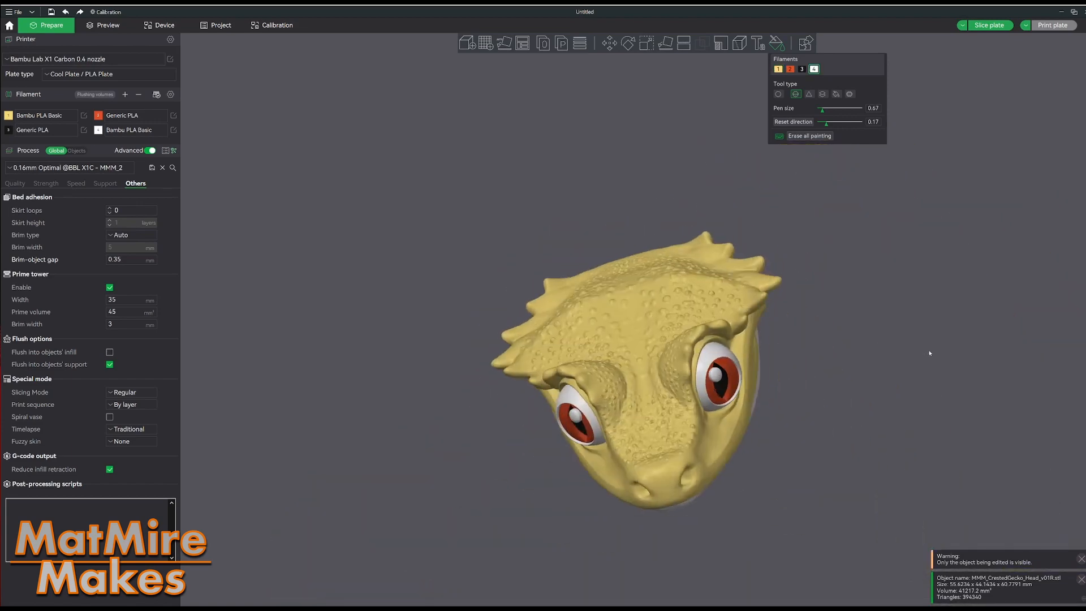